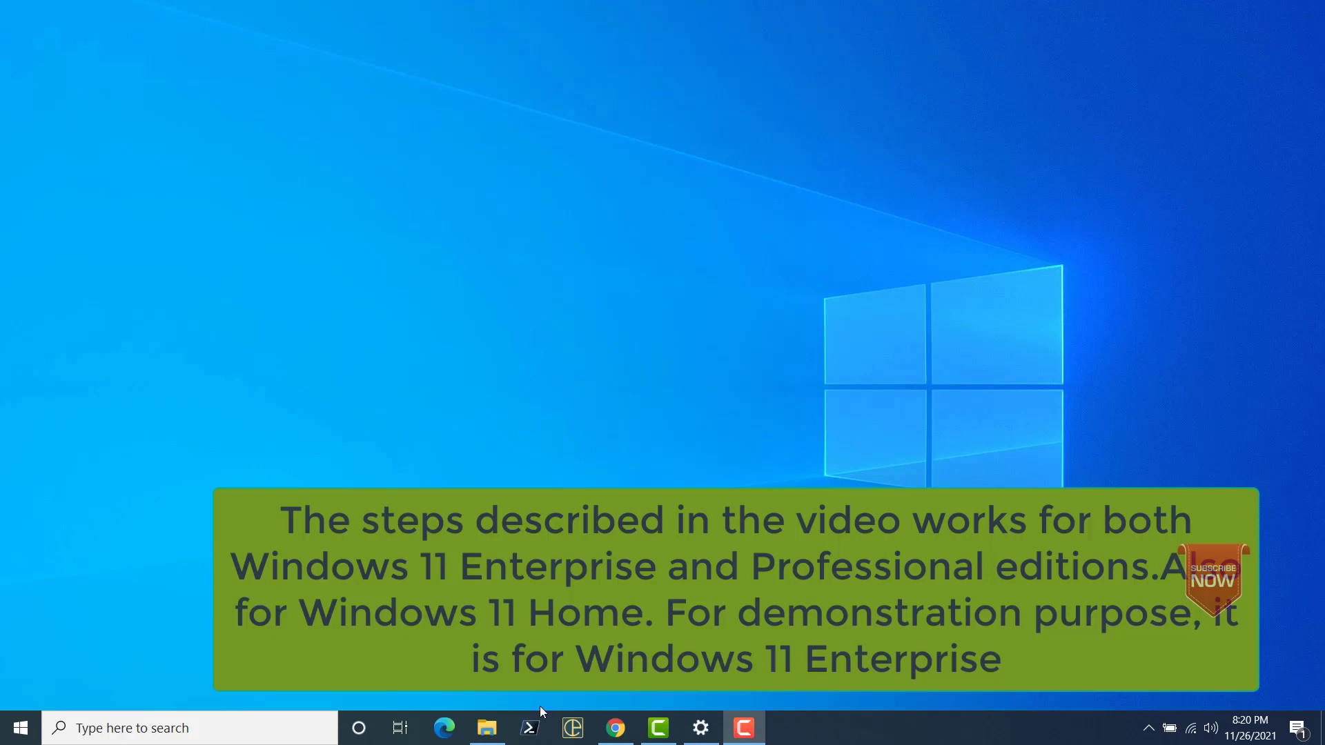
# Step: Open the About page of the System settings to review the PC's device and Windows specifications
pyautogui.click(20, 730)
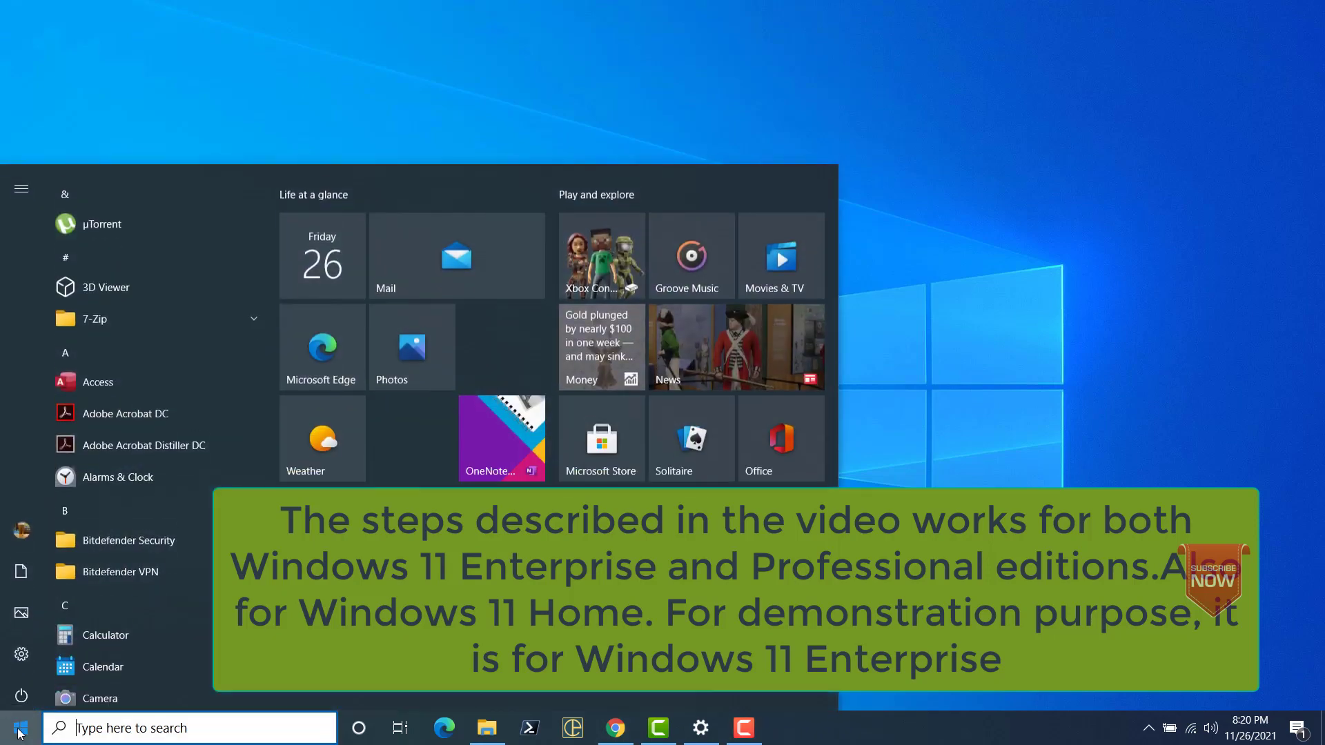
pyautogui.click(21, 654)
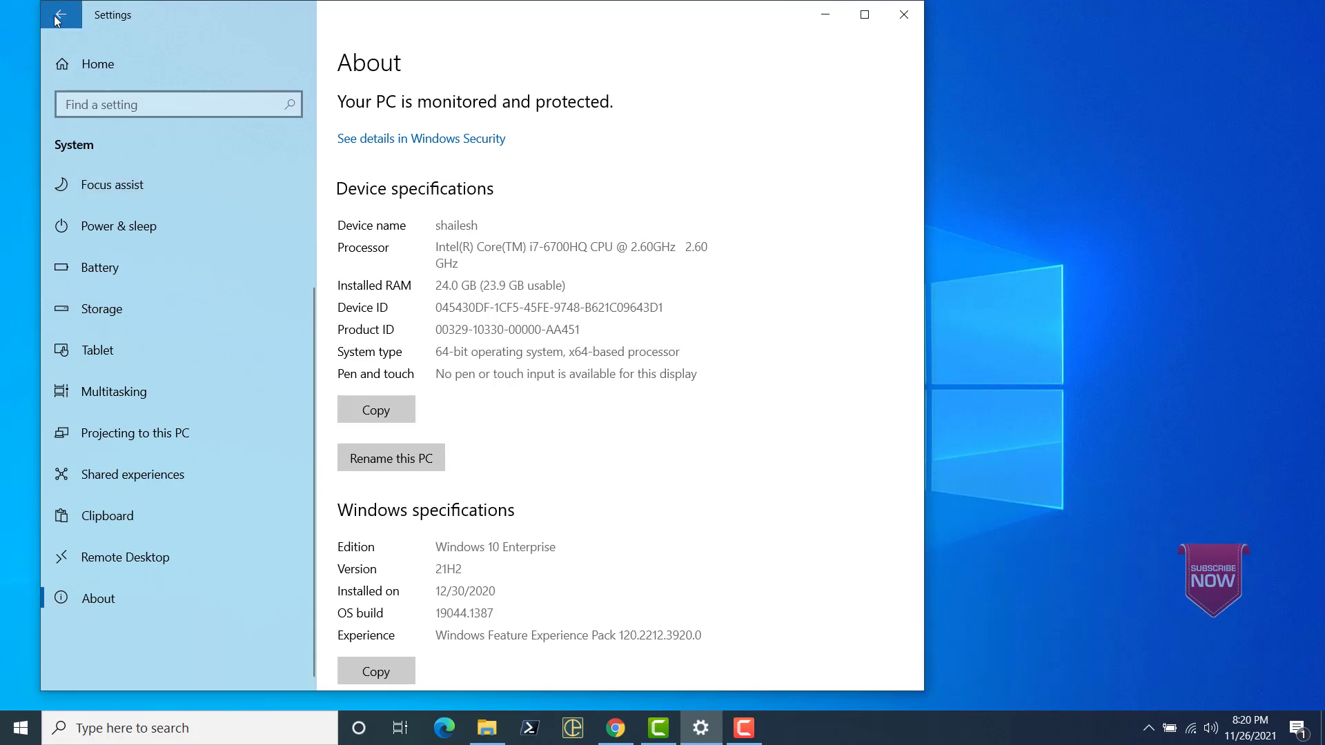
pyautogui.click(55, 16)
pyautogui.click(208, 226)
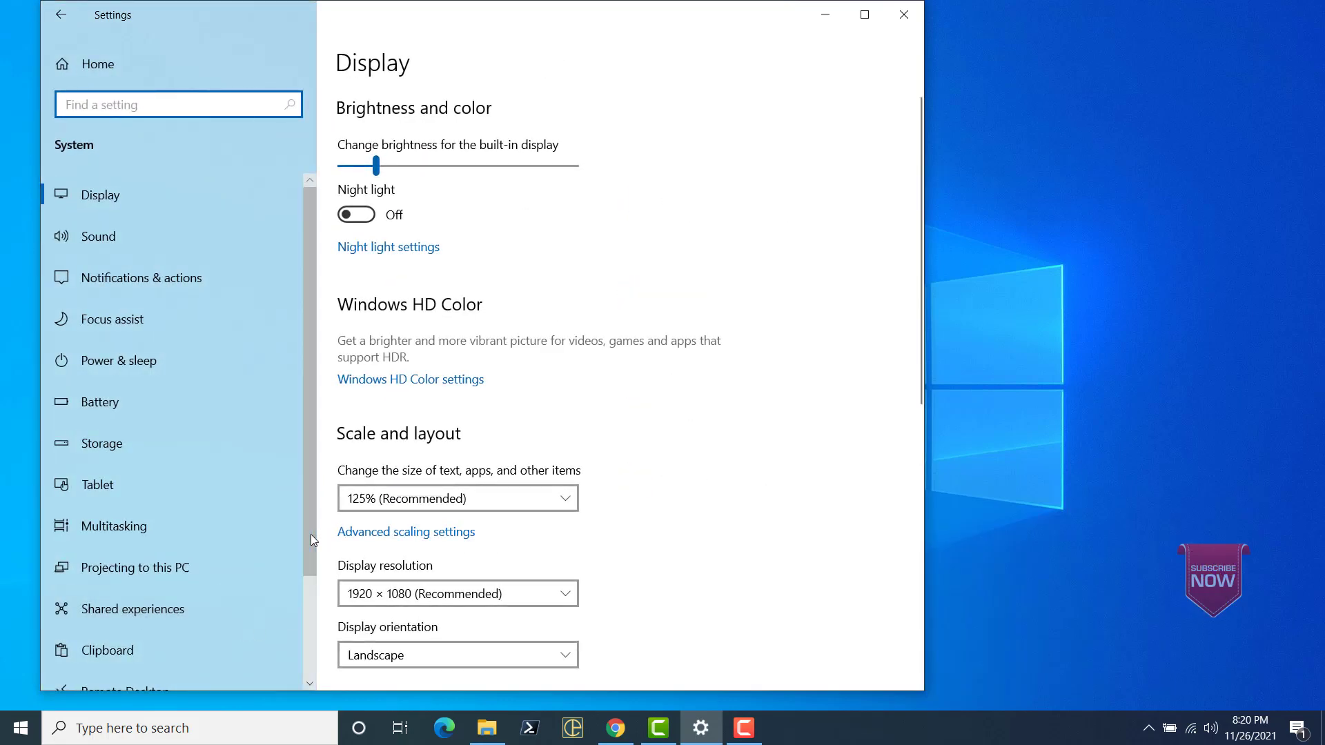
pyautogui.moveTo(310, 534); pyautogui.dragTo(309, 639)
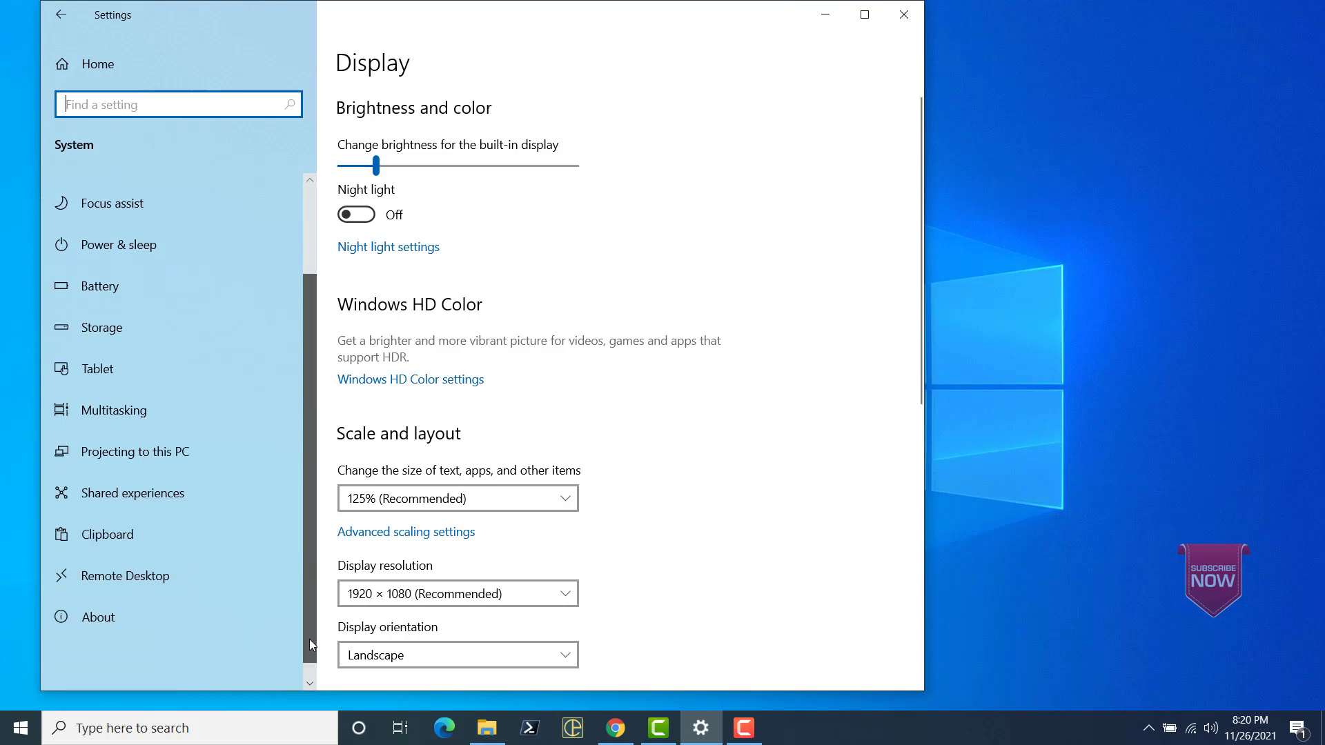
pyautogui.click(118, 611)
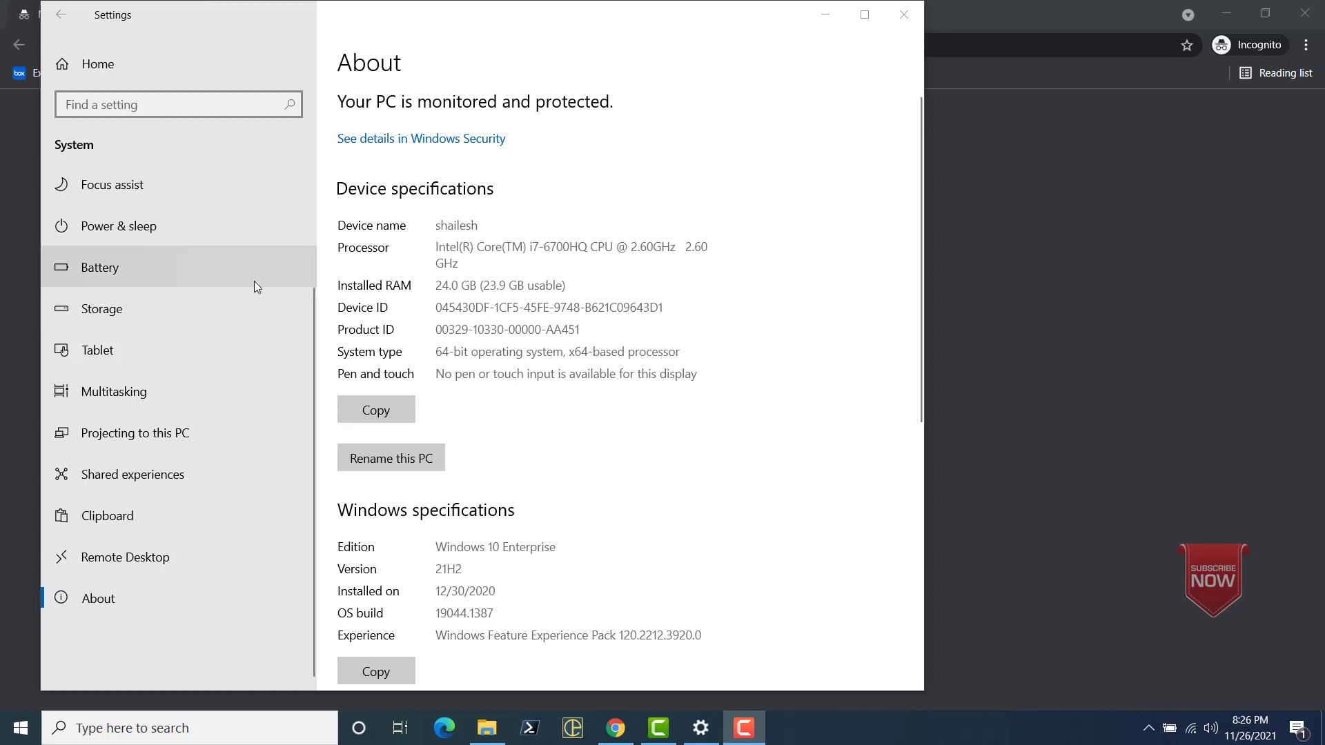
# Step: Go back to the Settings home and open the Activation page of Update & Security to check the Windows license status
pyautogui.click(56, 26)
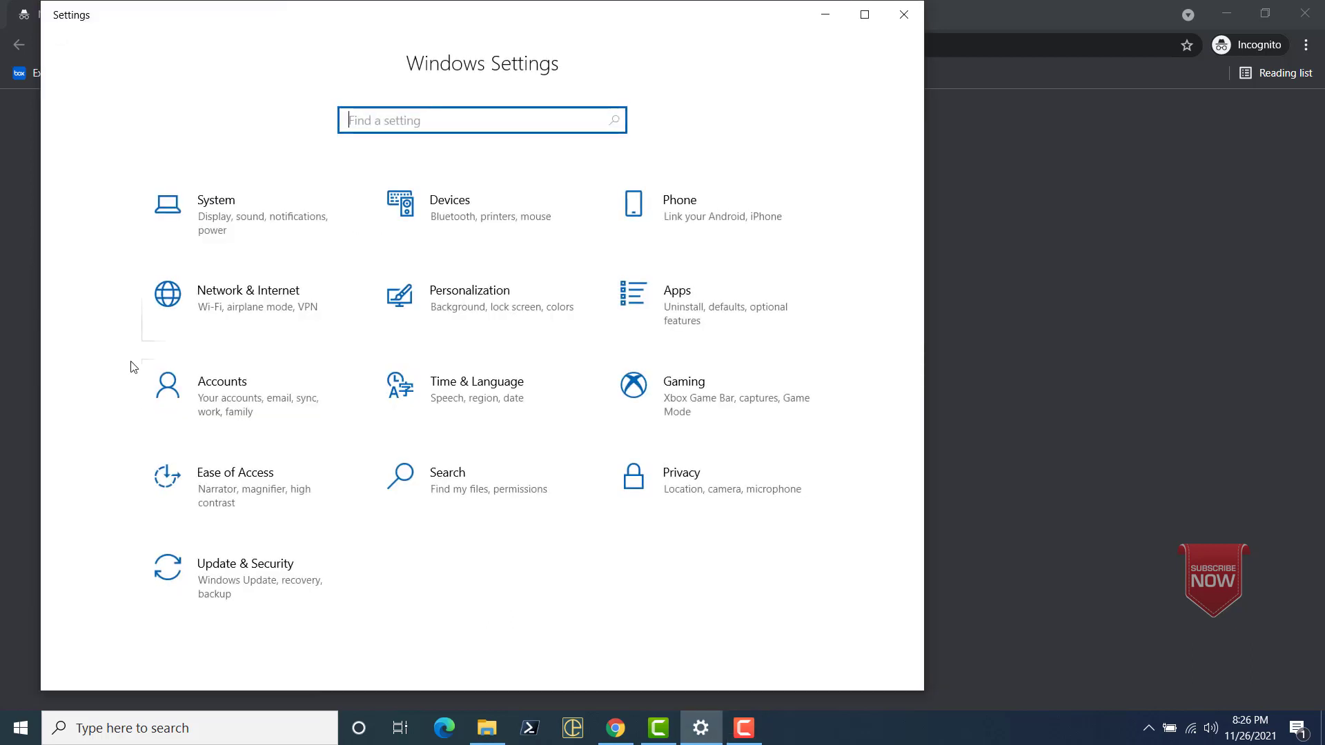
pyautogui.click(230, 584)
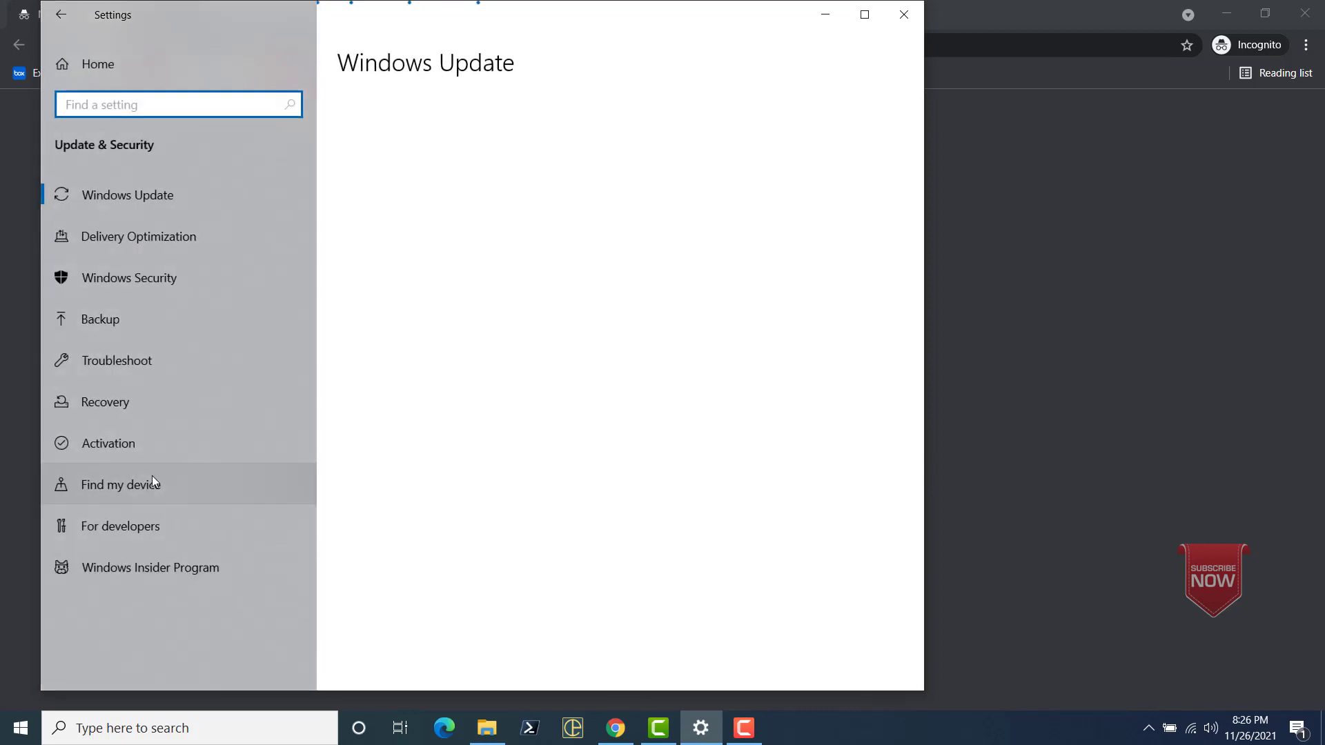
pyautogui.click(115, 440)
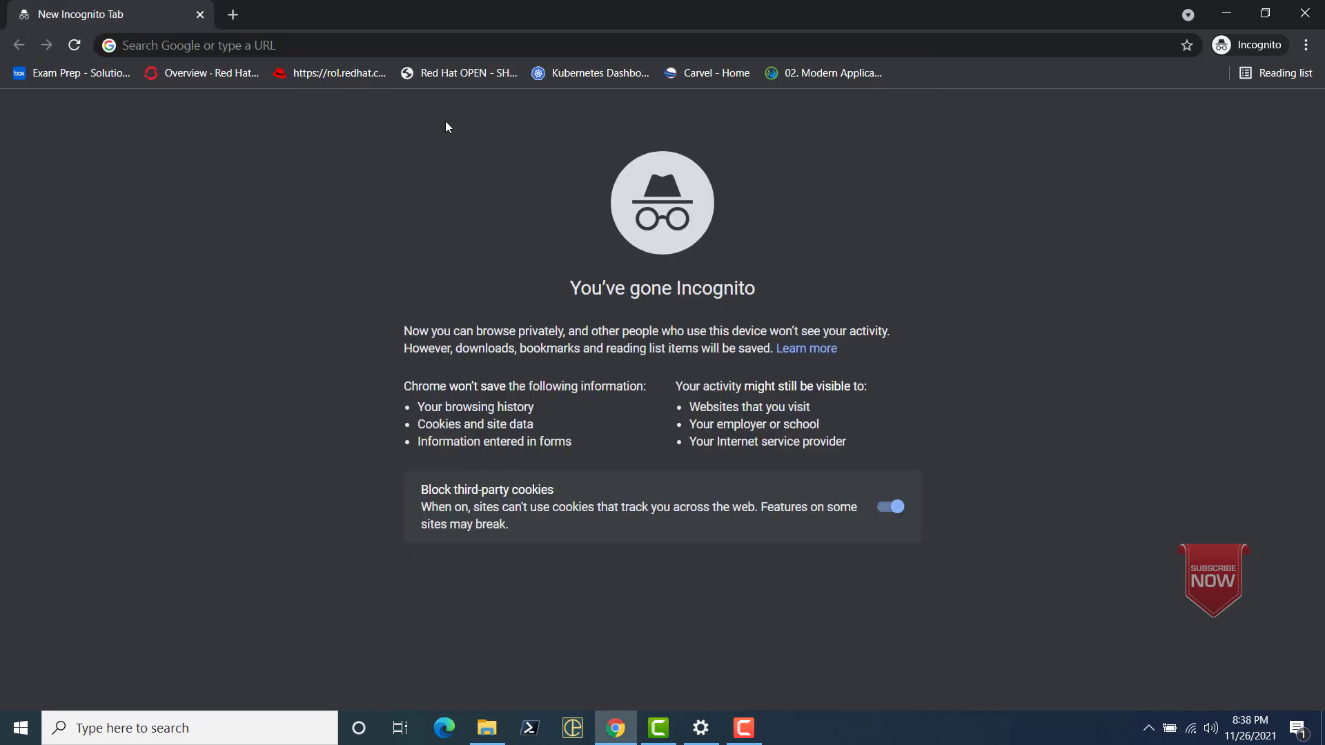
pyautogui.click(355, 41)
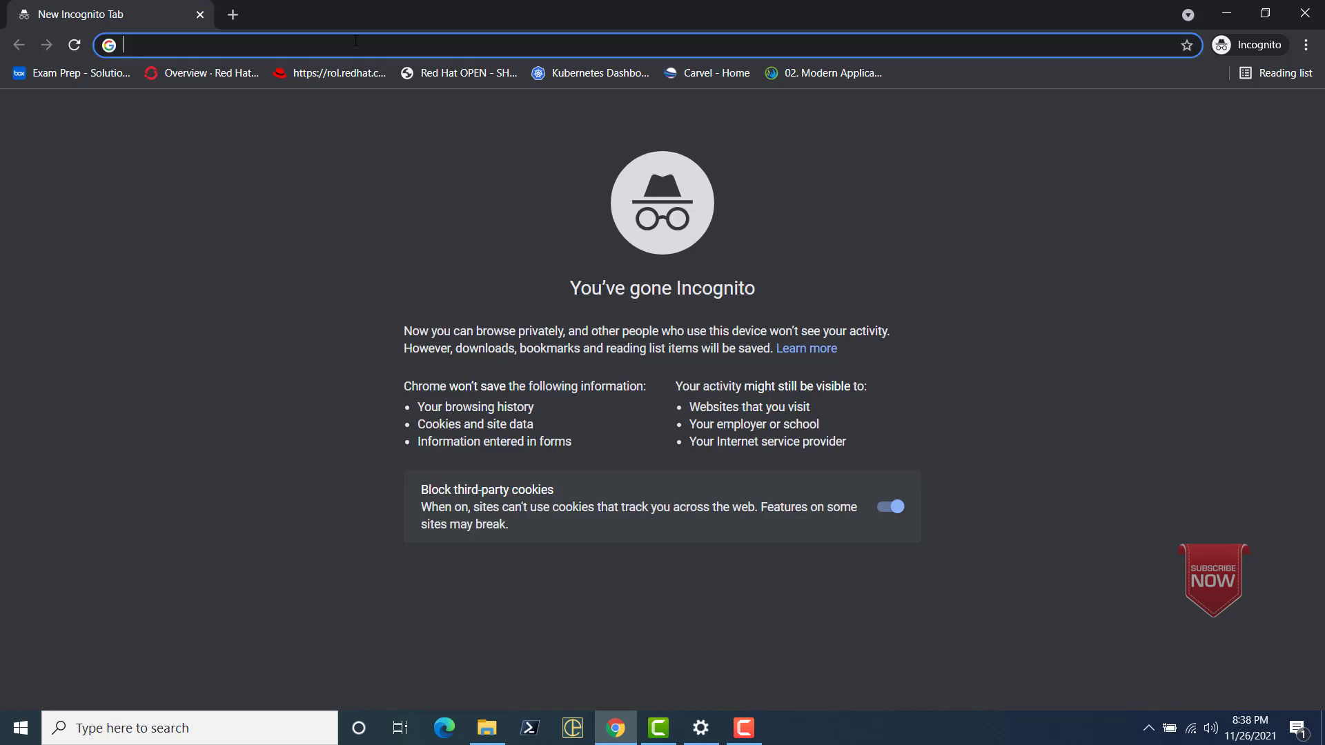
pyautogui.write('https://account.microsoft.com/')
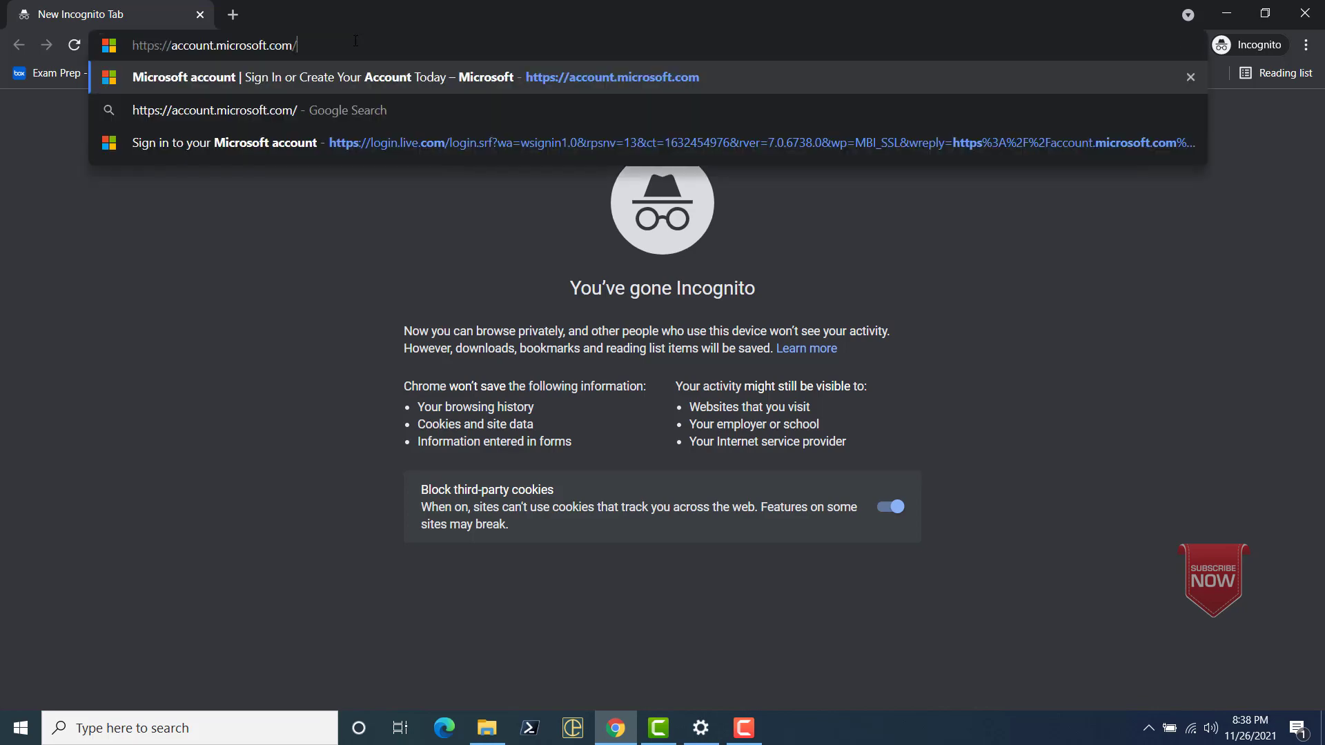
pyautogui.press('Return')
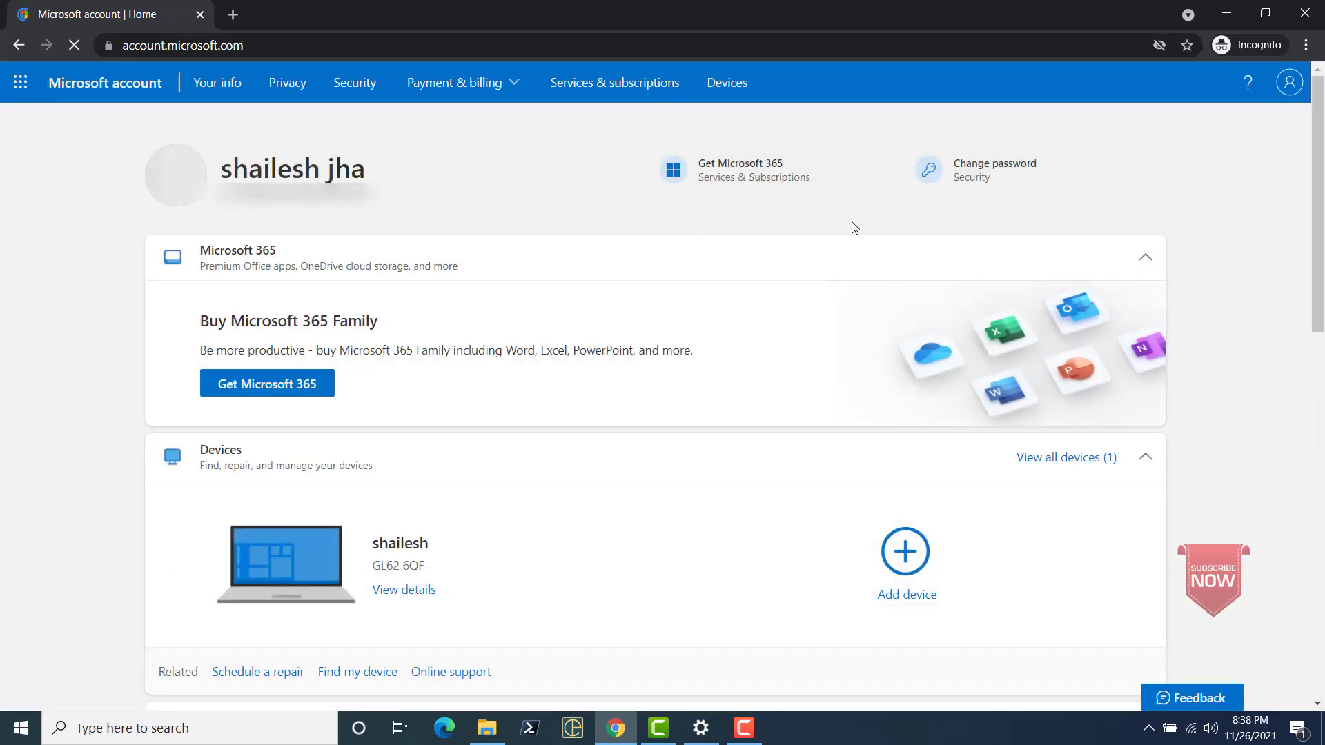
# Step: Open the details of the PC listed among the Microsoft account's devices and highlight its OS edition
pyautogui.click(723, 92)
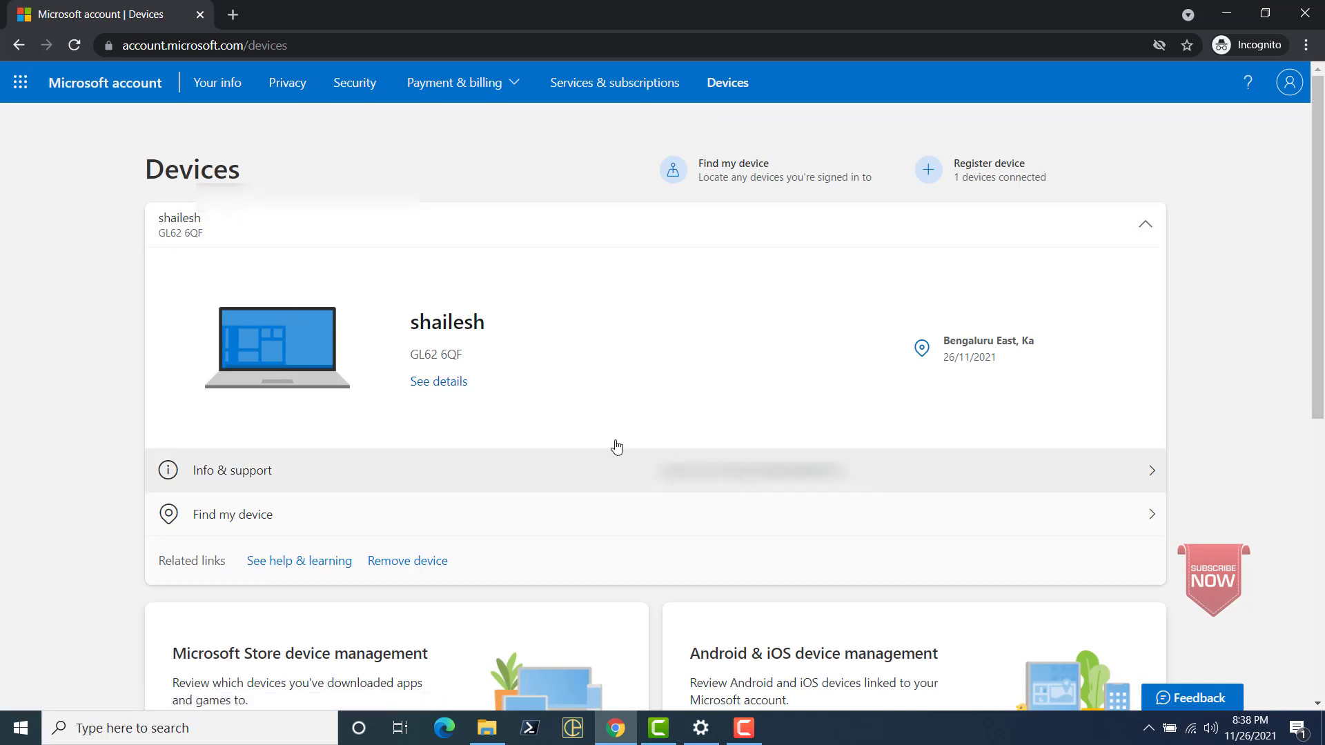
pyautogui.click(437, 383)
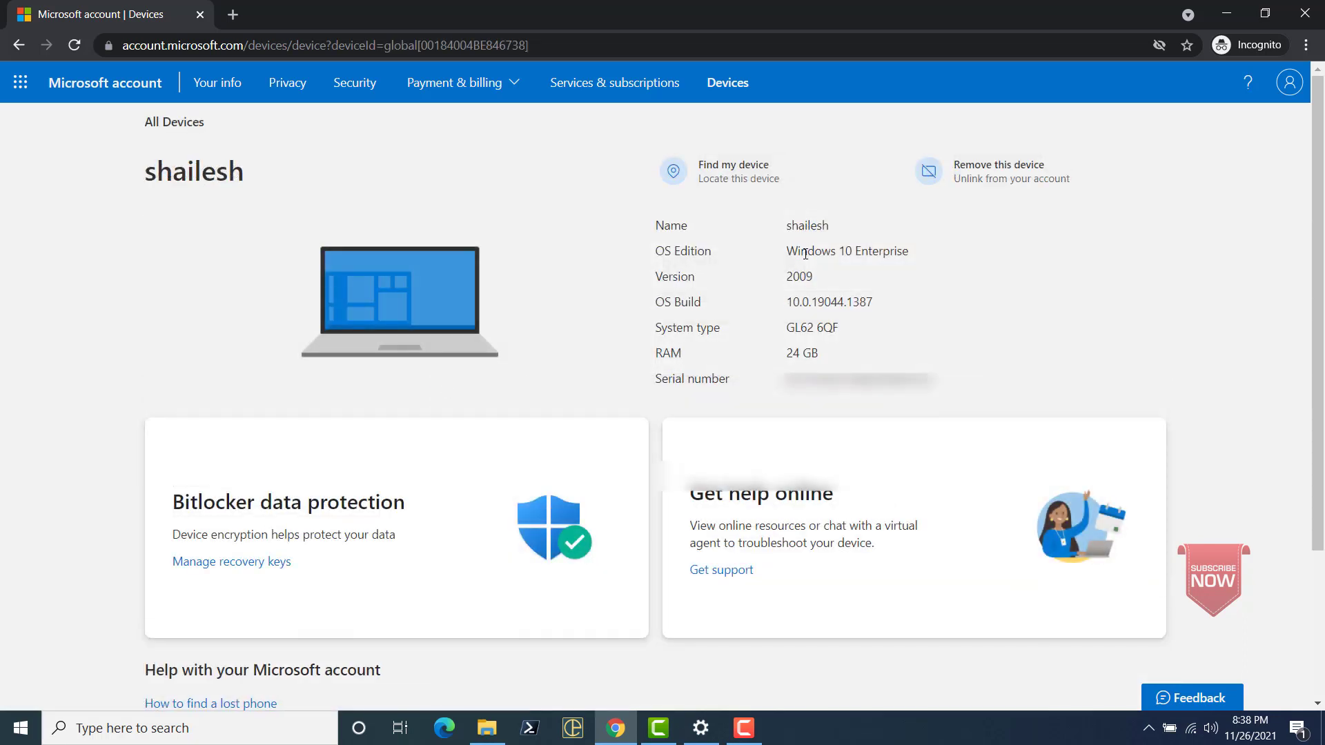
pyautogui.moveTo(787, 253); pyautogui.dragTo(918, 261)
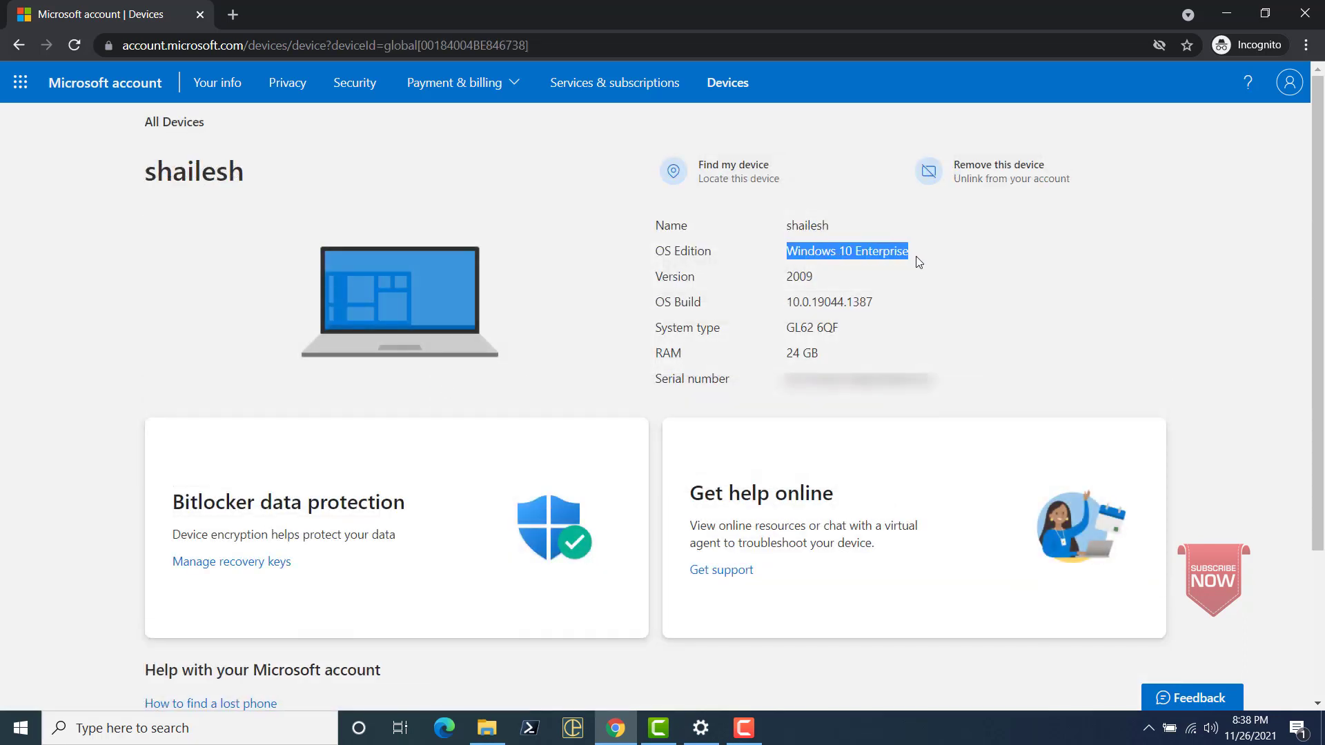
pyautogui.click(920, 257)
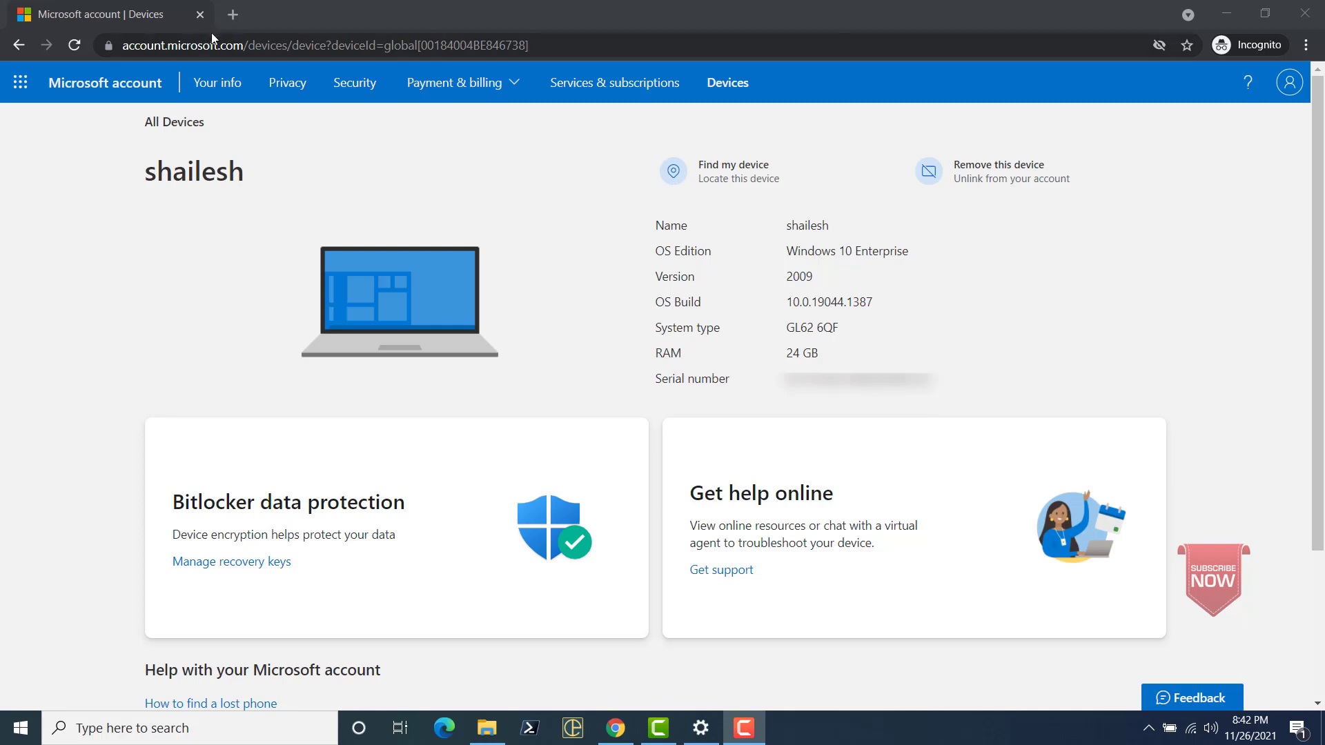
# Step: Search the web for "window 11 download" in a new tab and open Microsoft's Download Windows 11 page
pyautogui.click(236, 18)
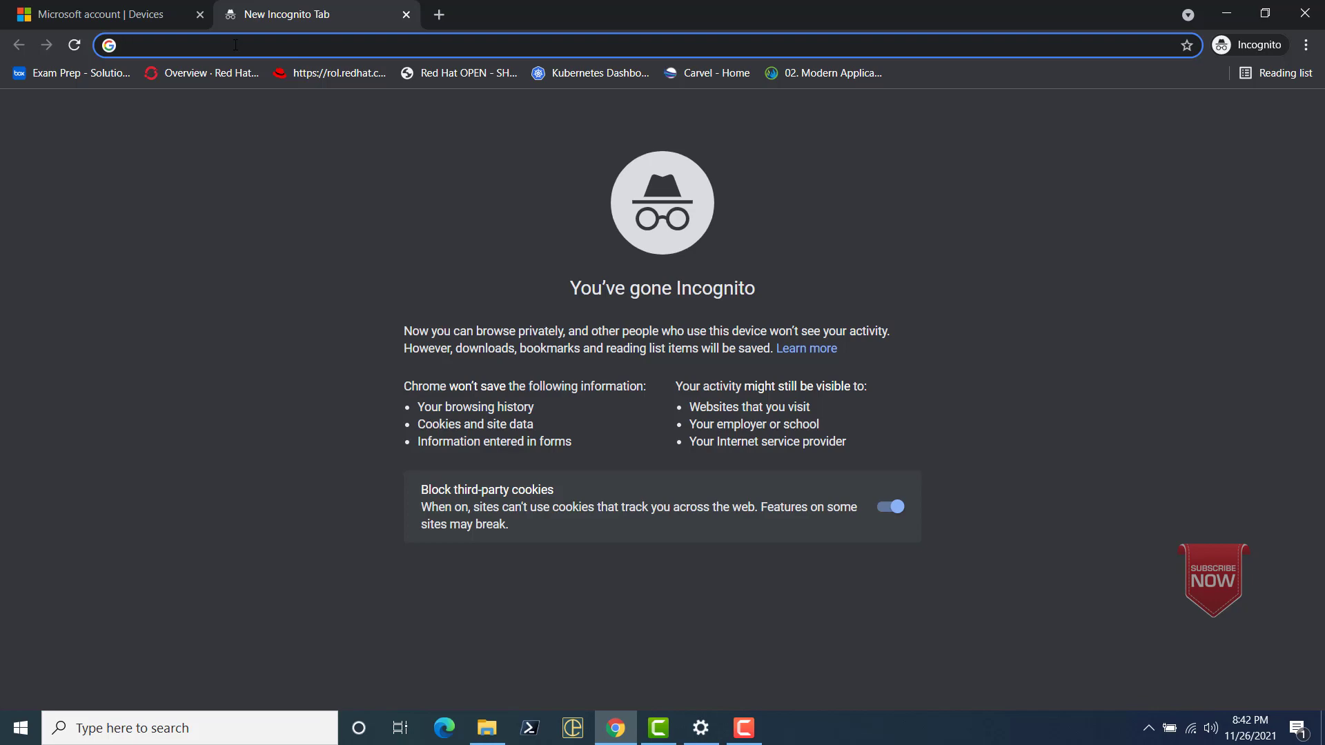
pyautogui.write('windowd')
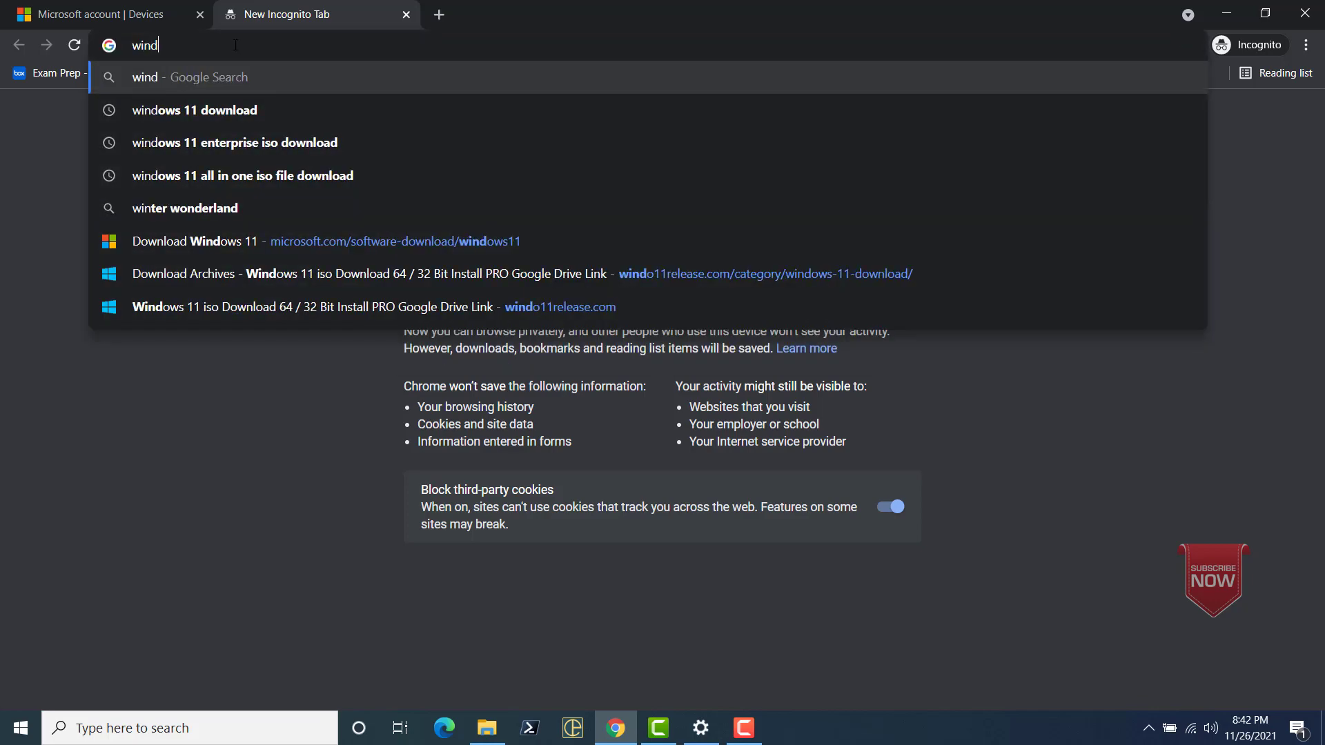
pyautogui.press('BackSpace')
pyautogui.press('BackSpace')
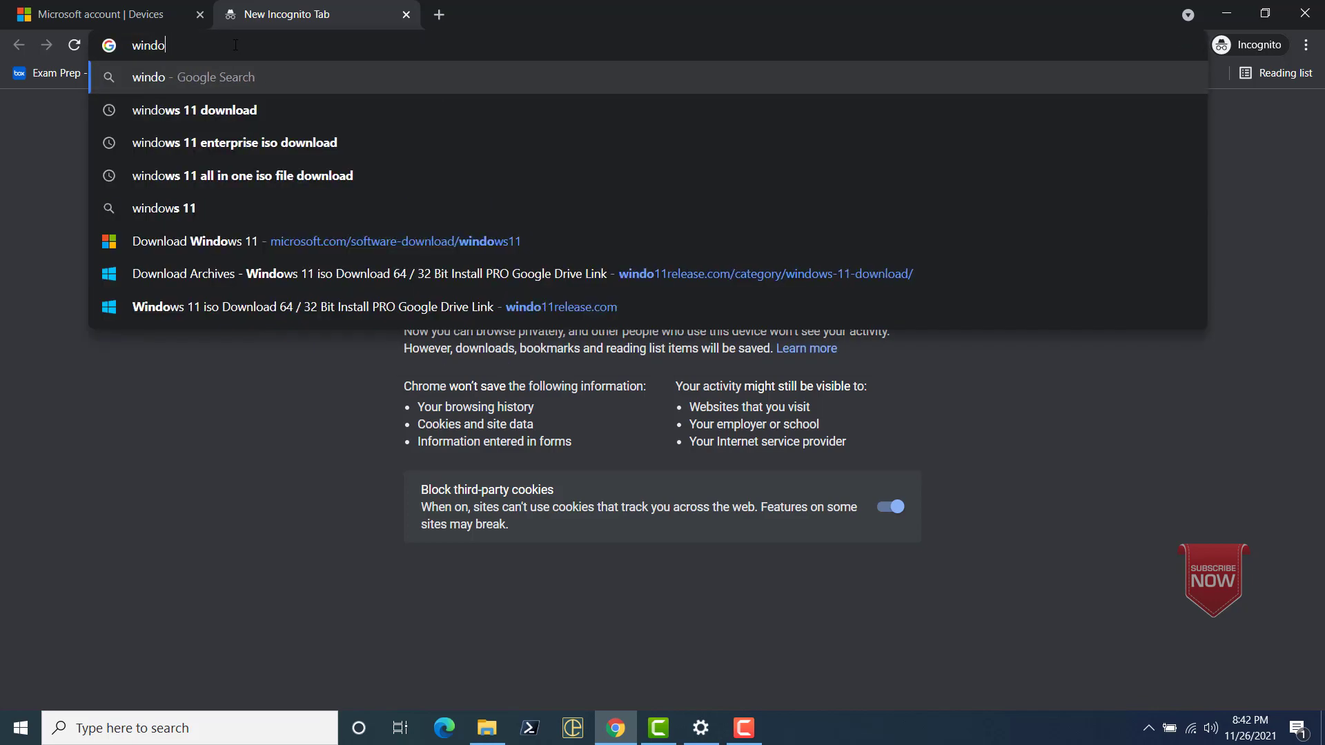
pyautogui.write('w 11')
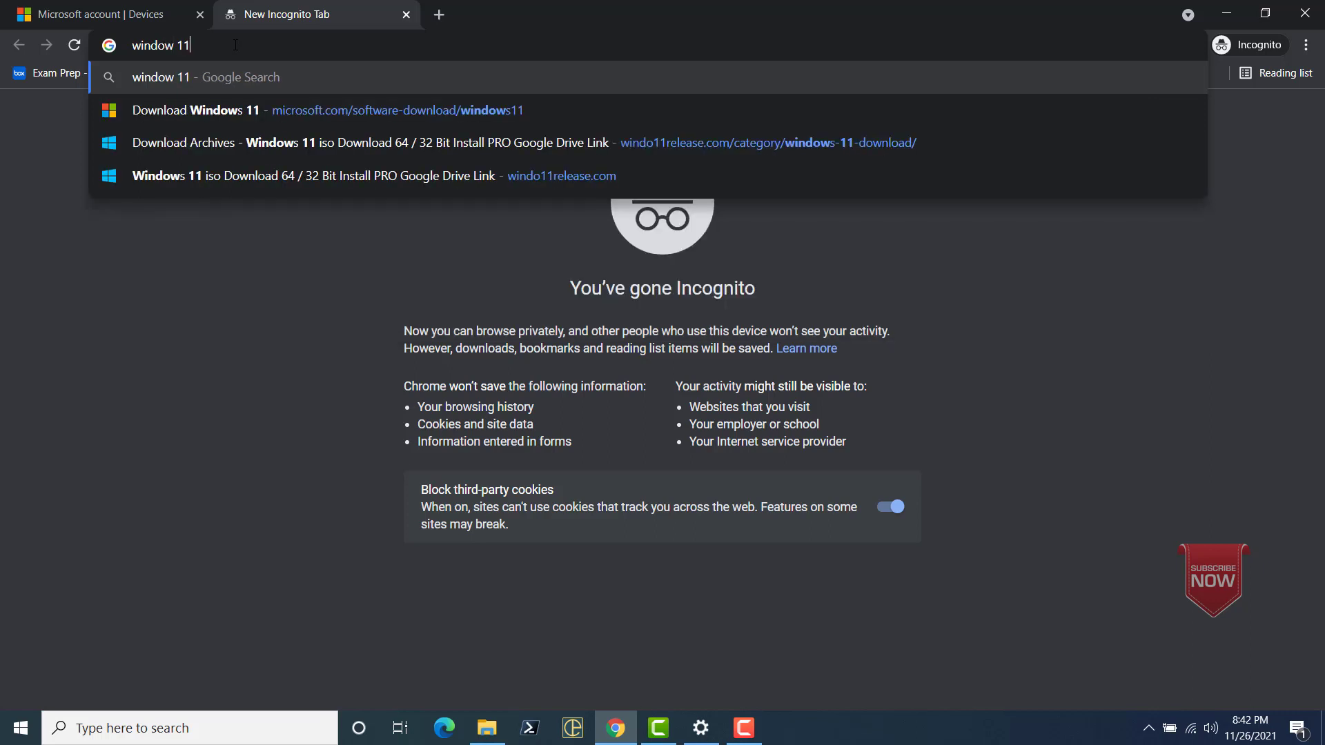
pyautogui.write(' downlaod')
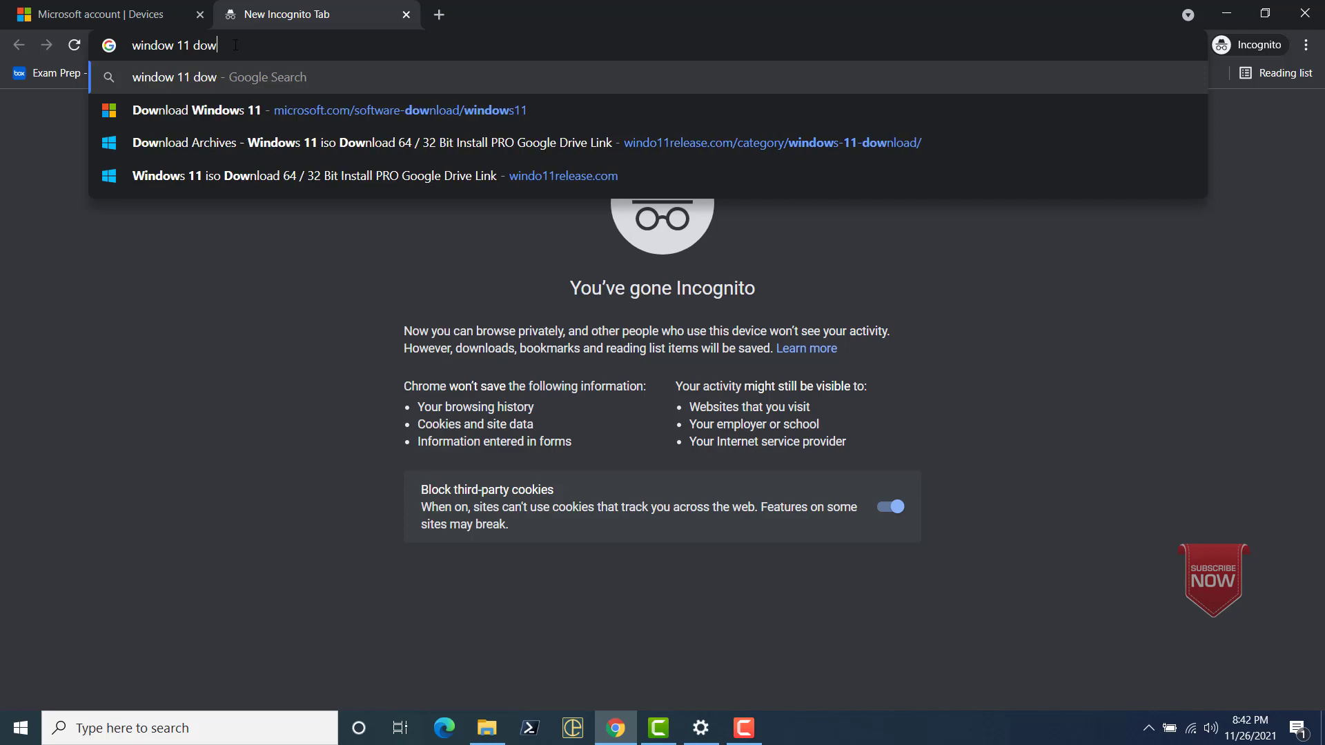
pyautogui.press('Return')
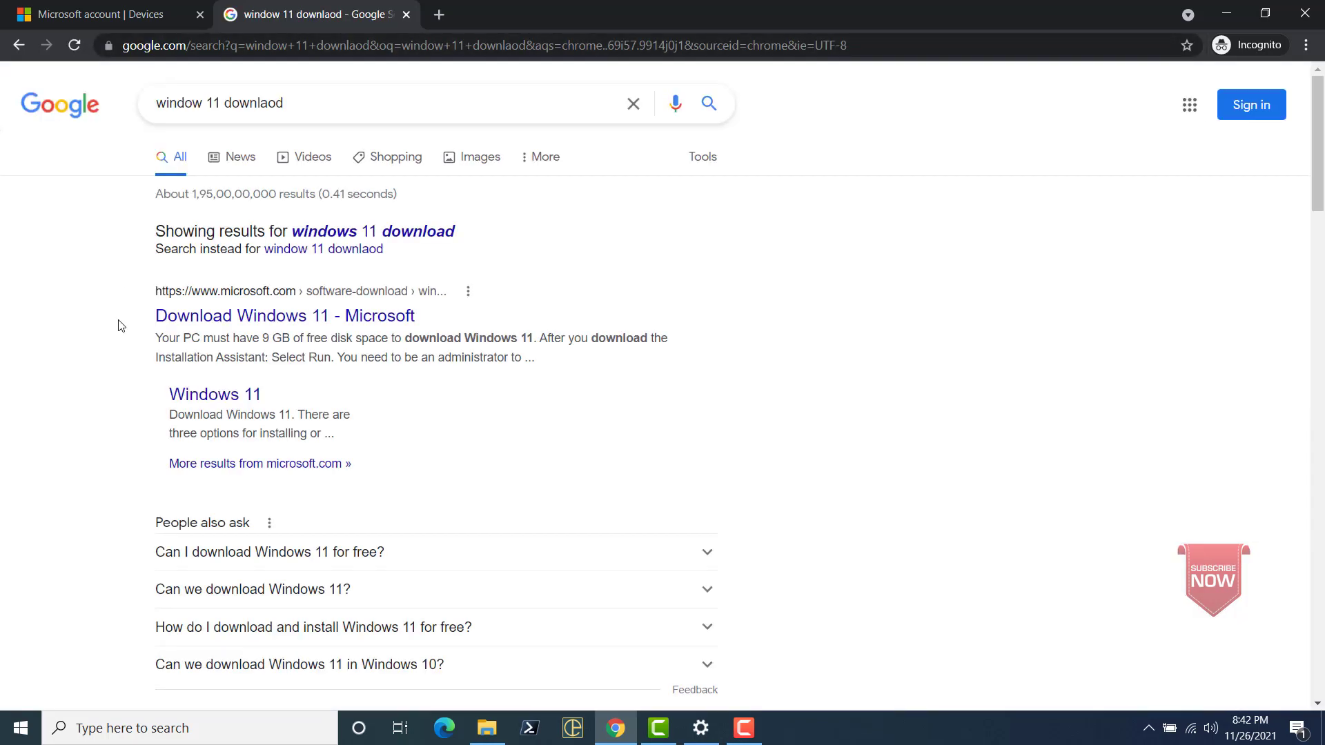
pyautogui.click(224, 317)
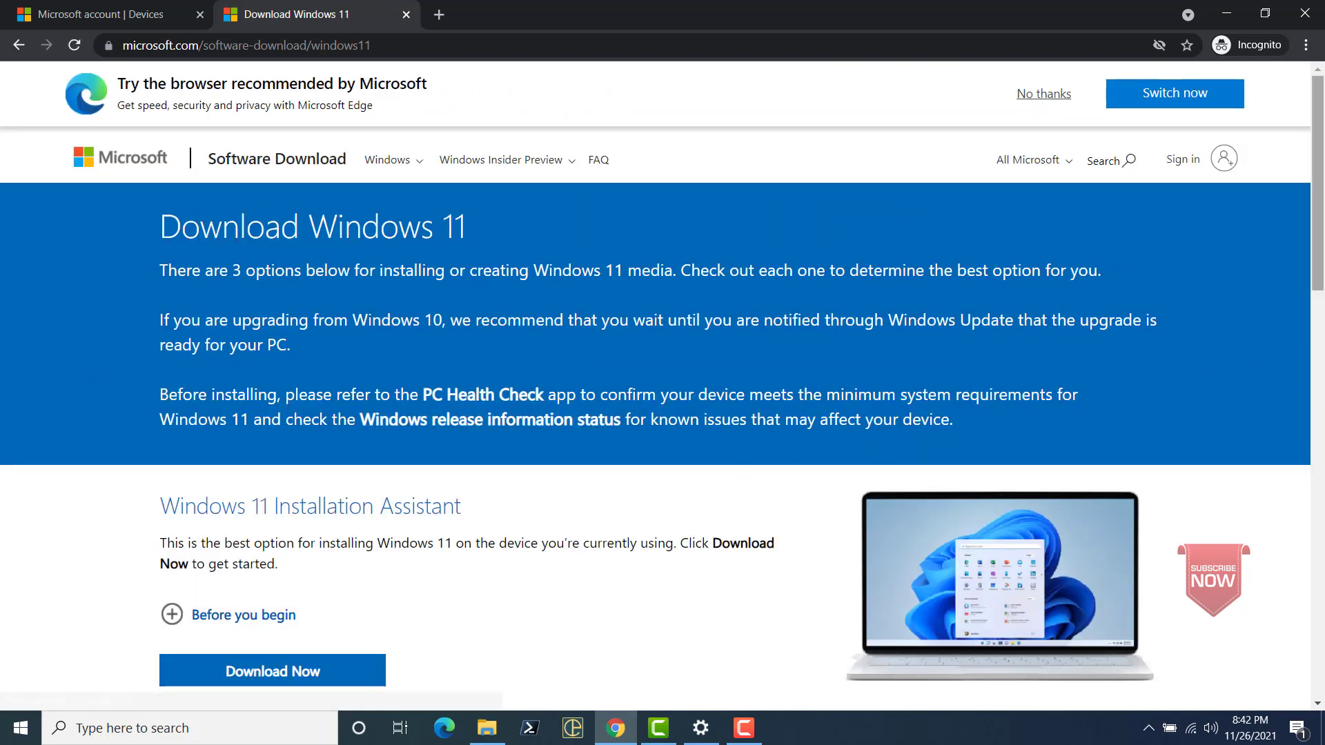
# Step: Download the Windows 11 Installation Assistant and run the downloaded file
pyautogui.moveTo(1320, 273); pyautogui.dragTo(1318, 322)
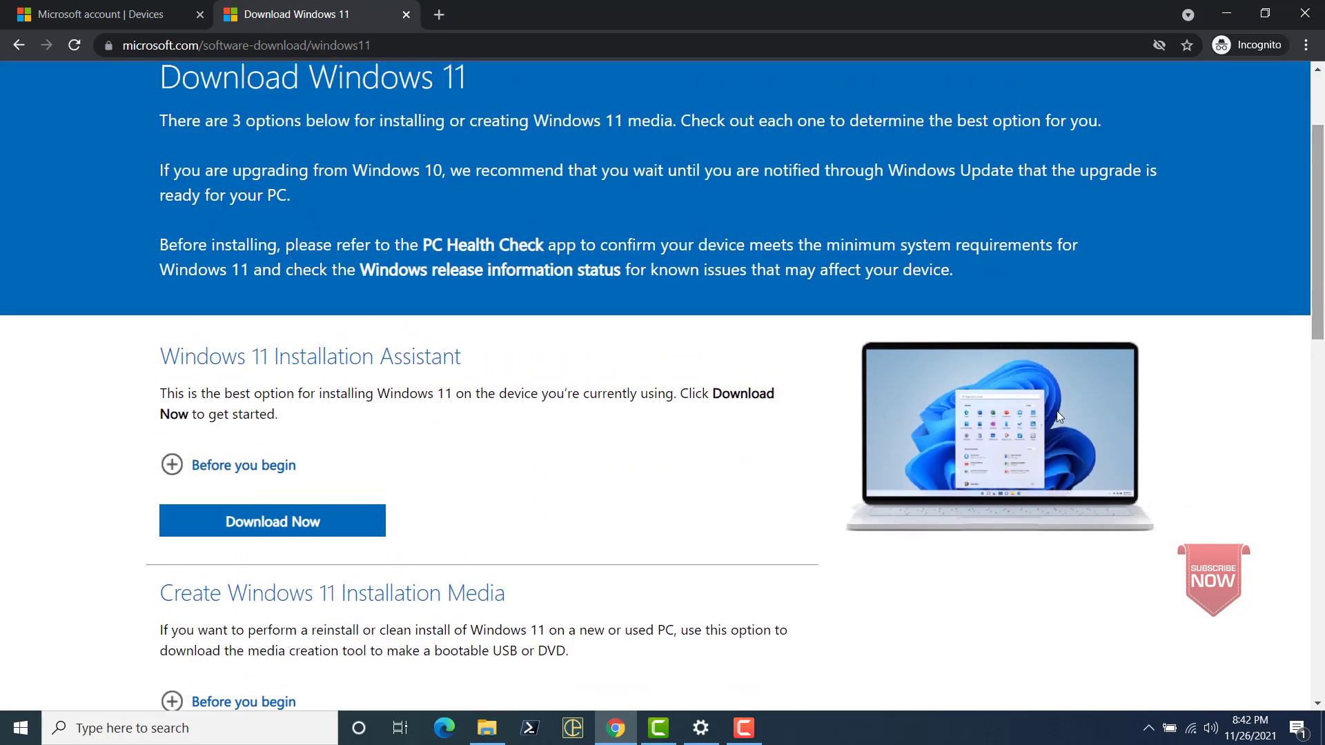
pyautogui.click(281, 531)
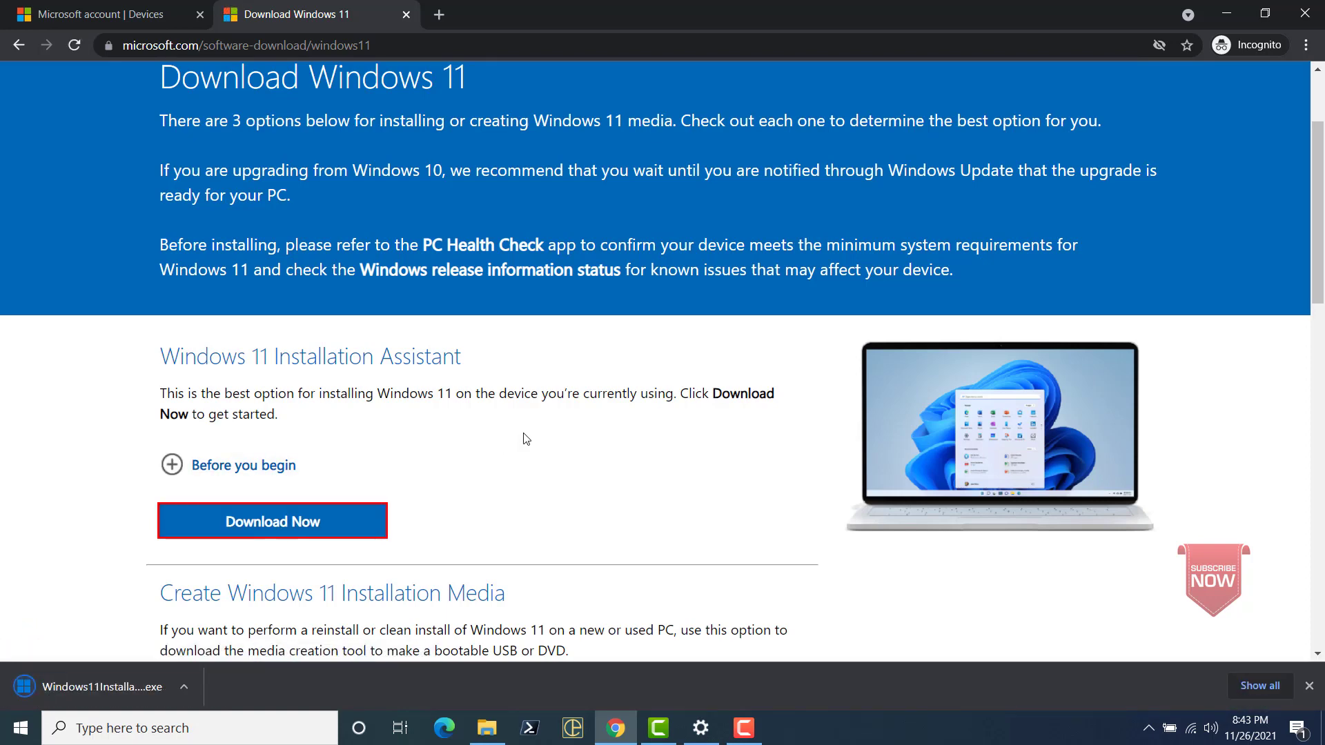
pyautogui.click(116, 689)
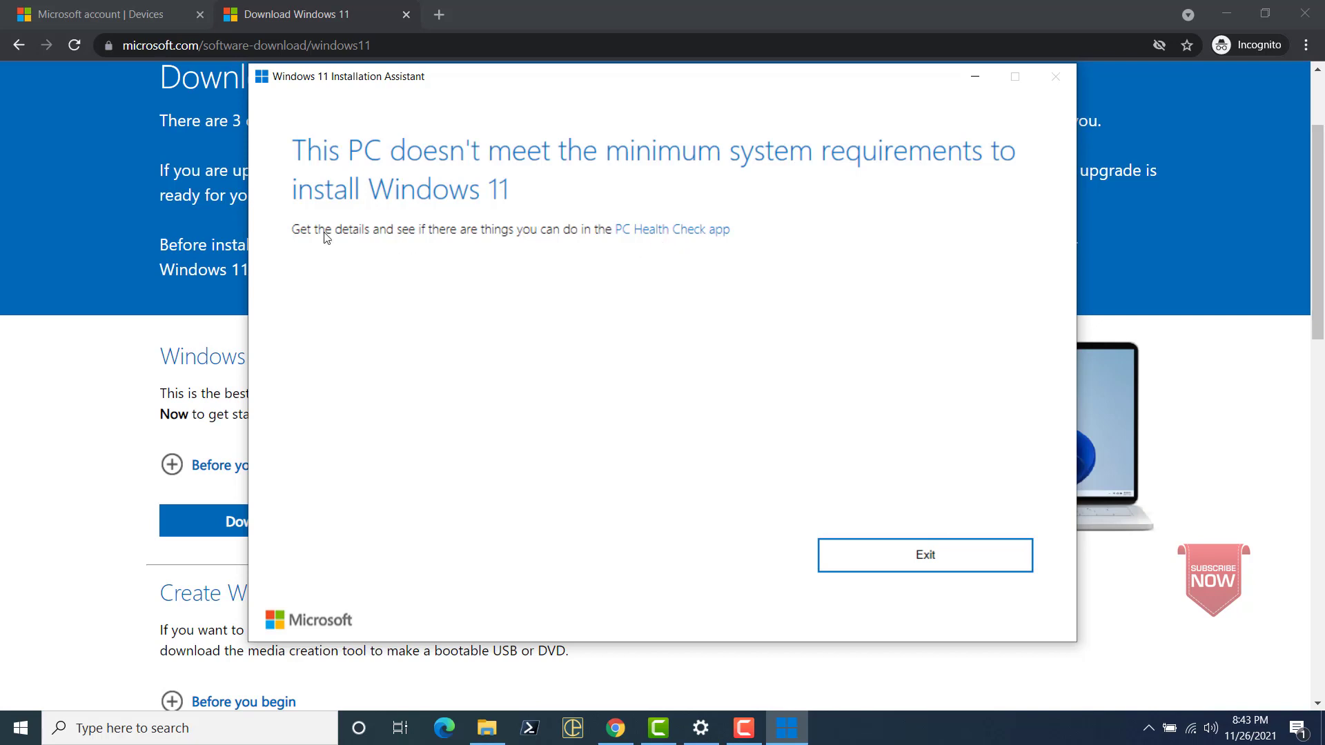
# Step: Follow the assistant's PC Health Check app link, download the app, install it with the license terms accepted, and open it
pyautogui.click(690, 234)
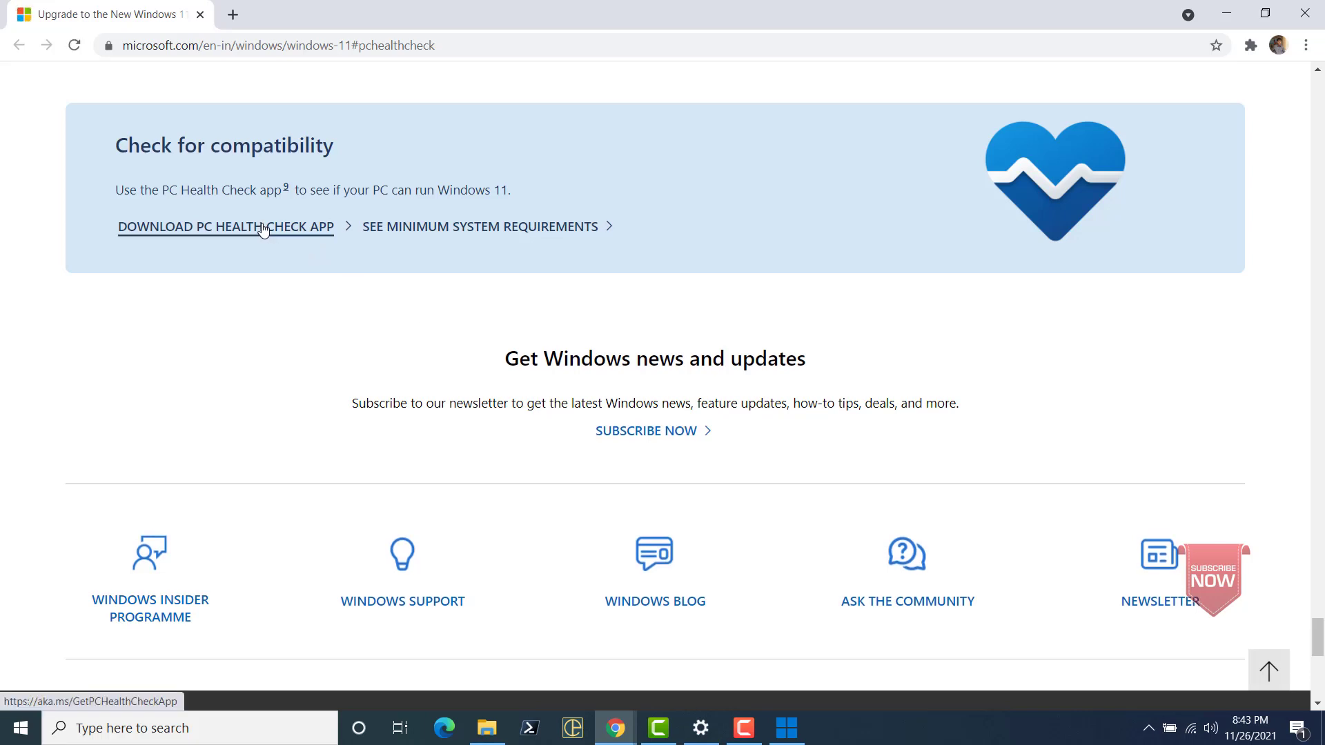
pyautogui.click(241, 232)
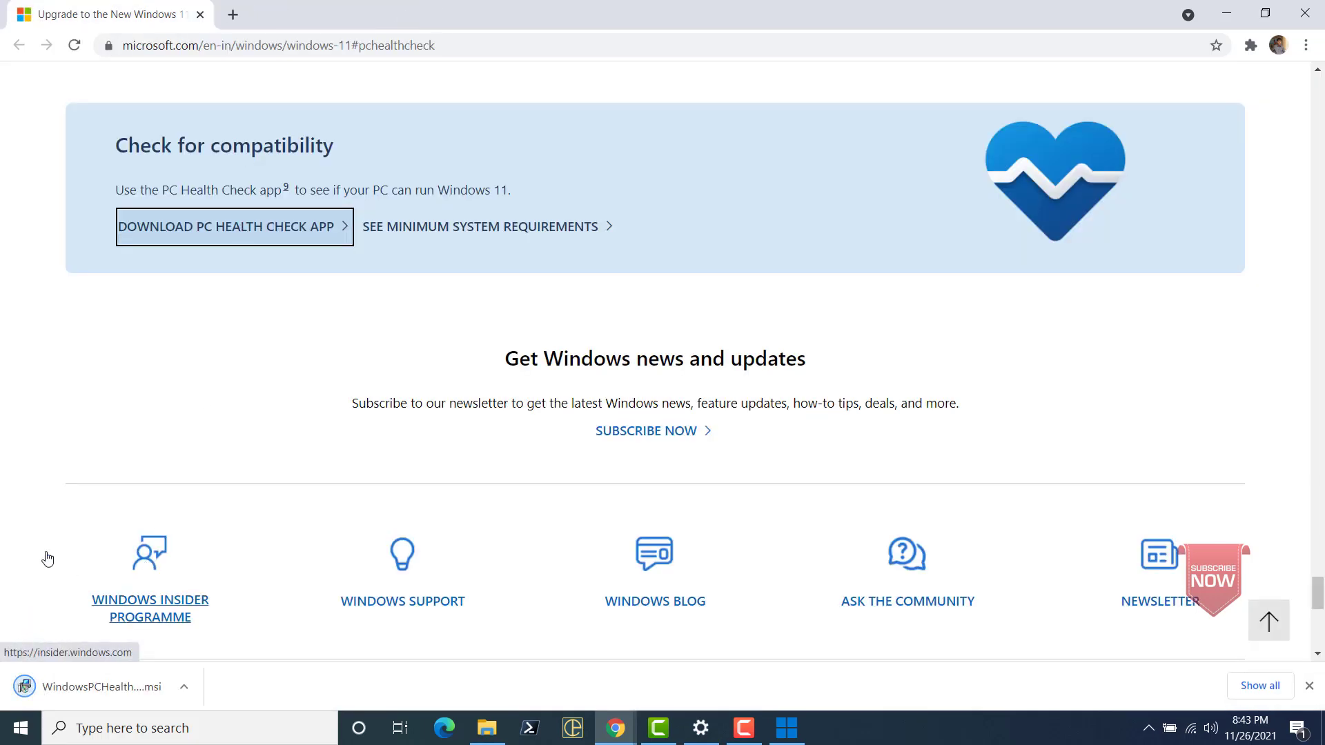
pyautogui.click(76, 689)
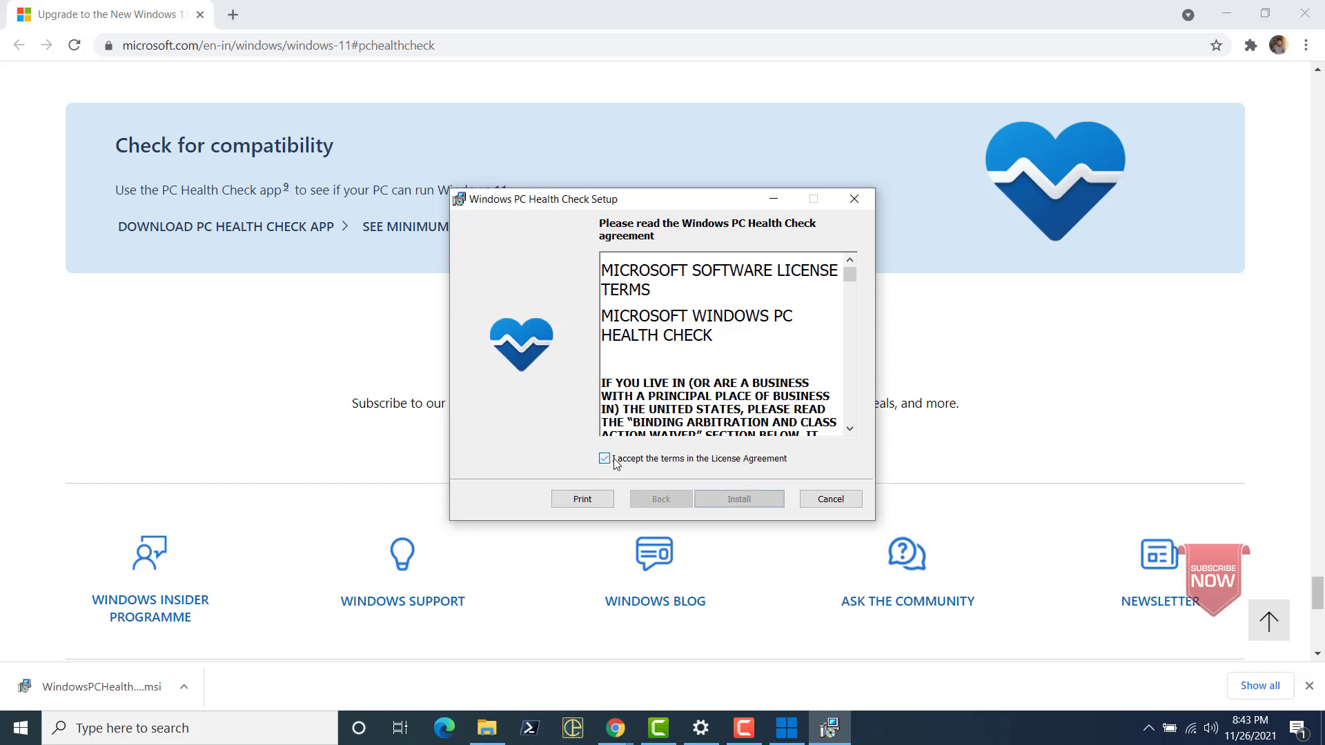
pyautogui.click(616, 461)
pyautogui.click(747, 501)
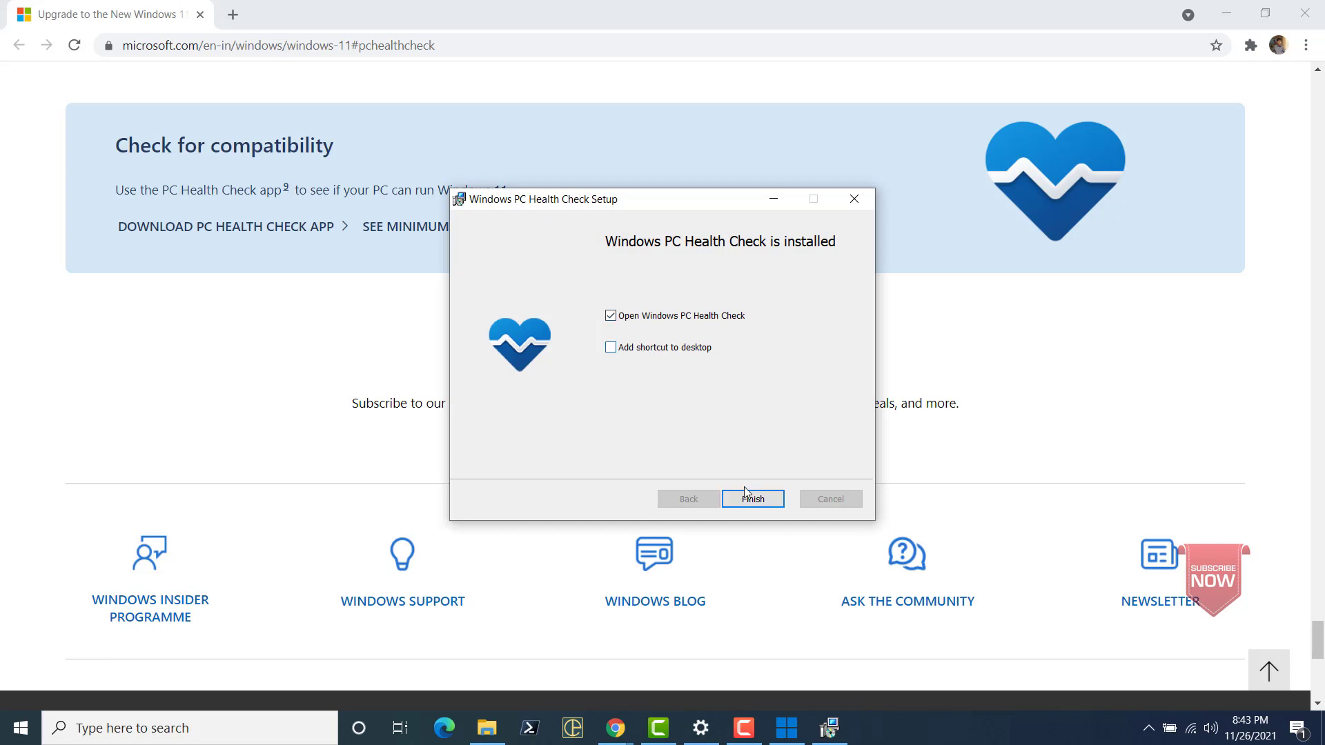
pyautogui.click(755, 501)
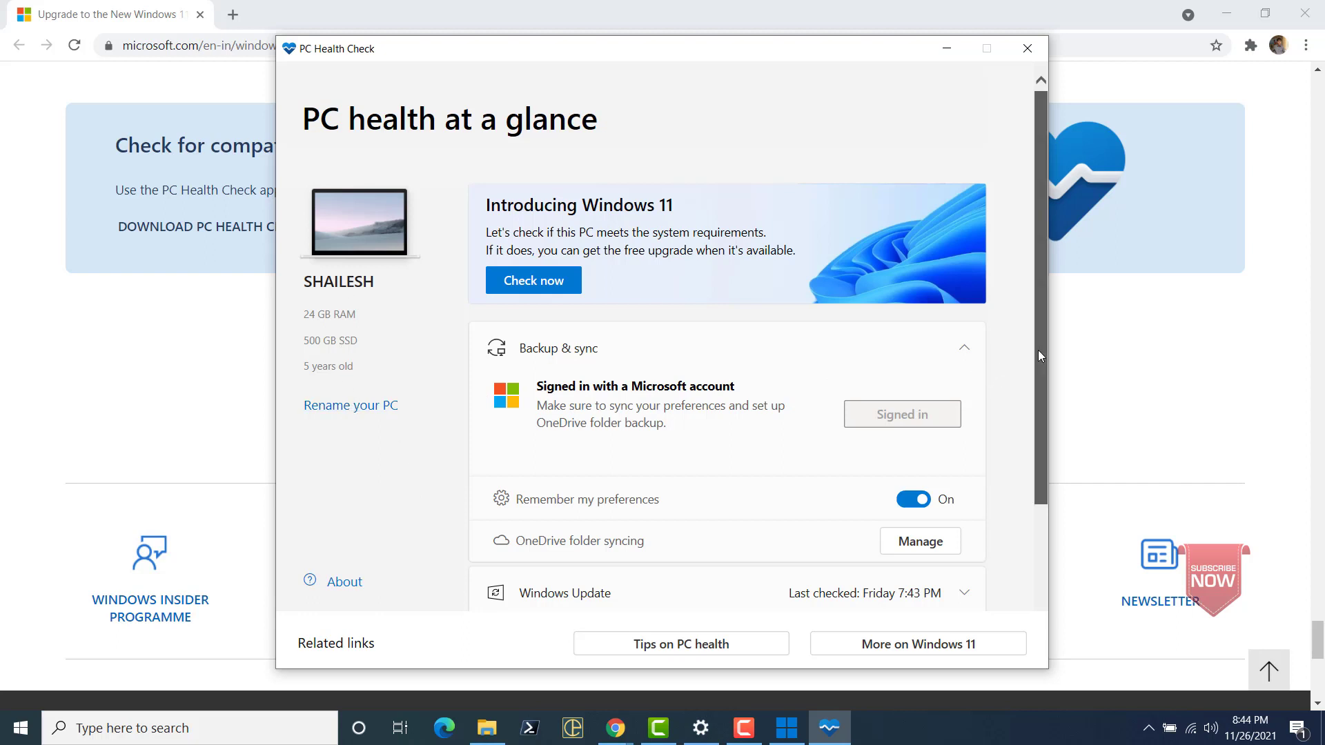
# Step: Look through the PC health overview and run the check for Windows 11 system requirements
pyautogui.moveTo(1038, 350); pyautogui.dragTo(1048, 524)
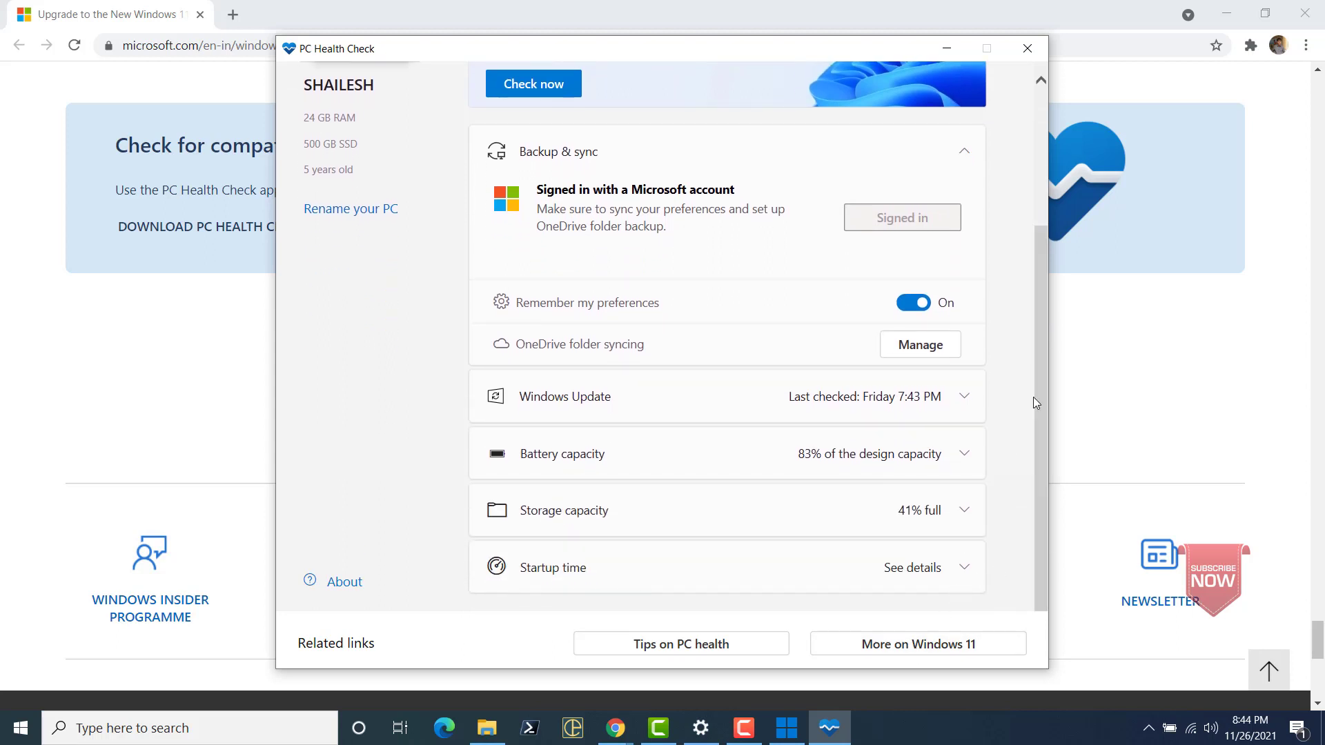
pyautogui.moveTo(1041, 366); pyautogui.dragTo(1031, 254)
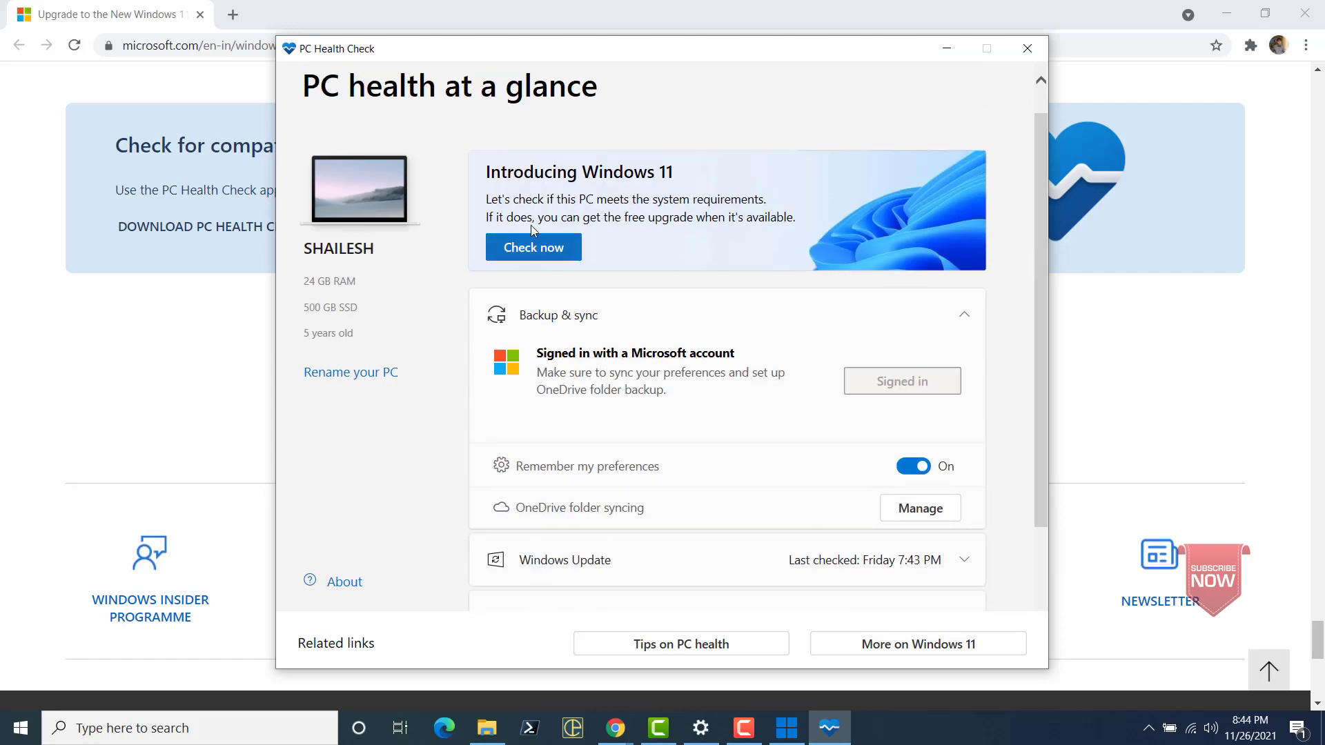
pyautogui.click(528, 247)
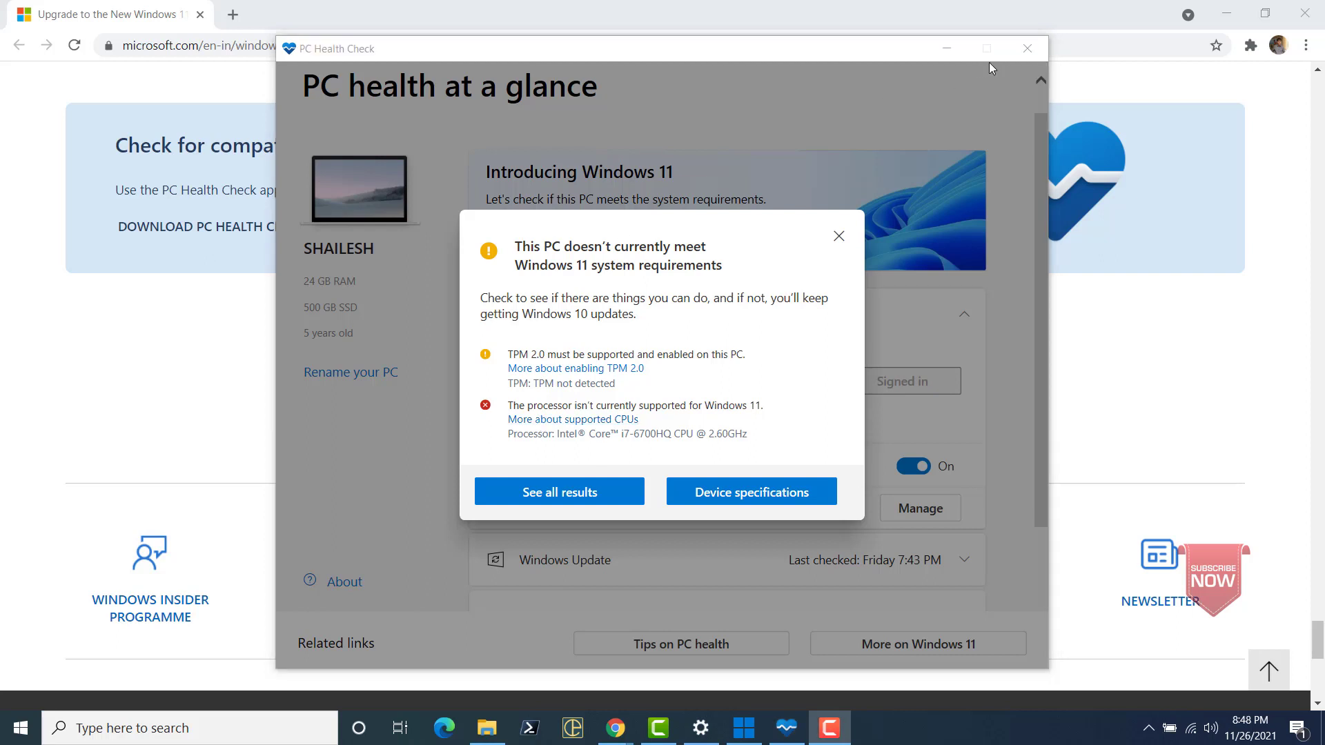
# Step: Close the PC Health Check app and exit the Windows 11 Installation Assistant
pyautogui.click(1028, 49)
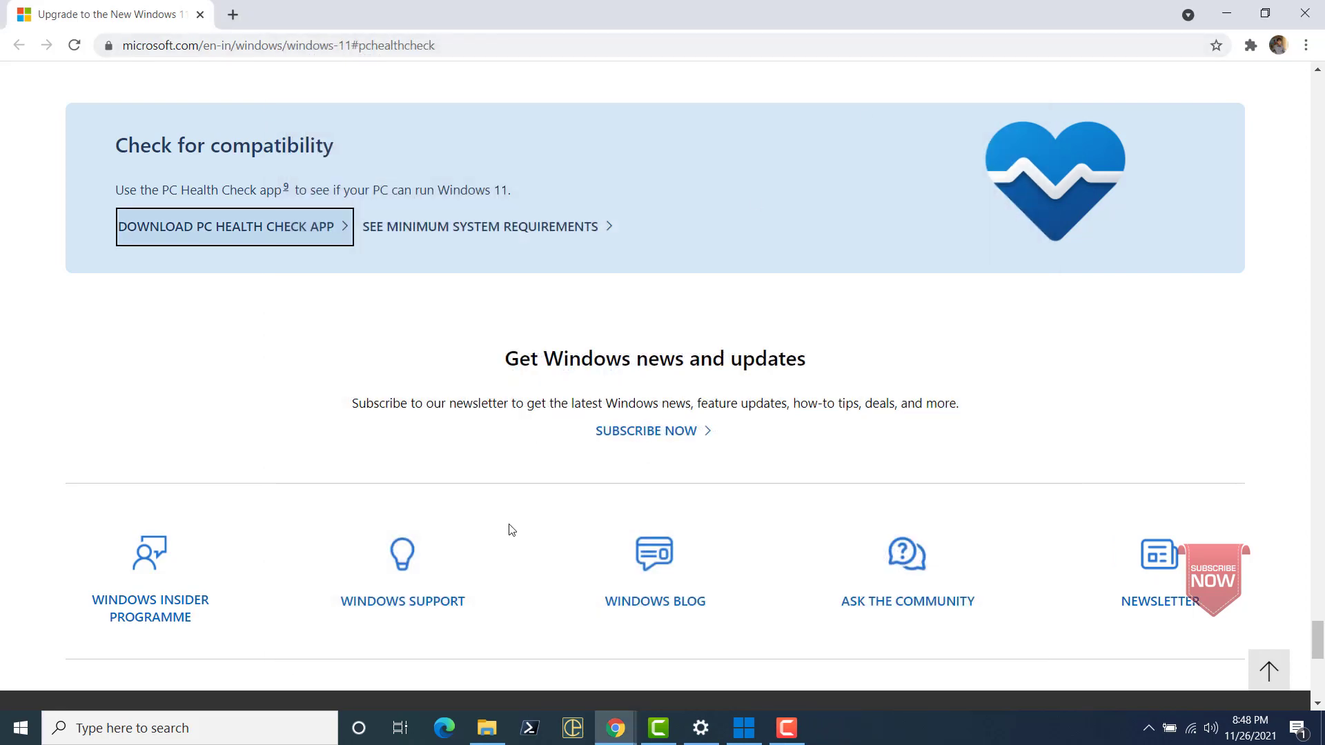
pyautogui.click(744, 728)
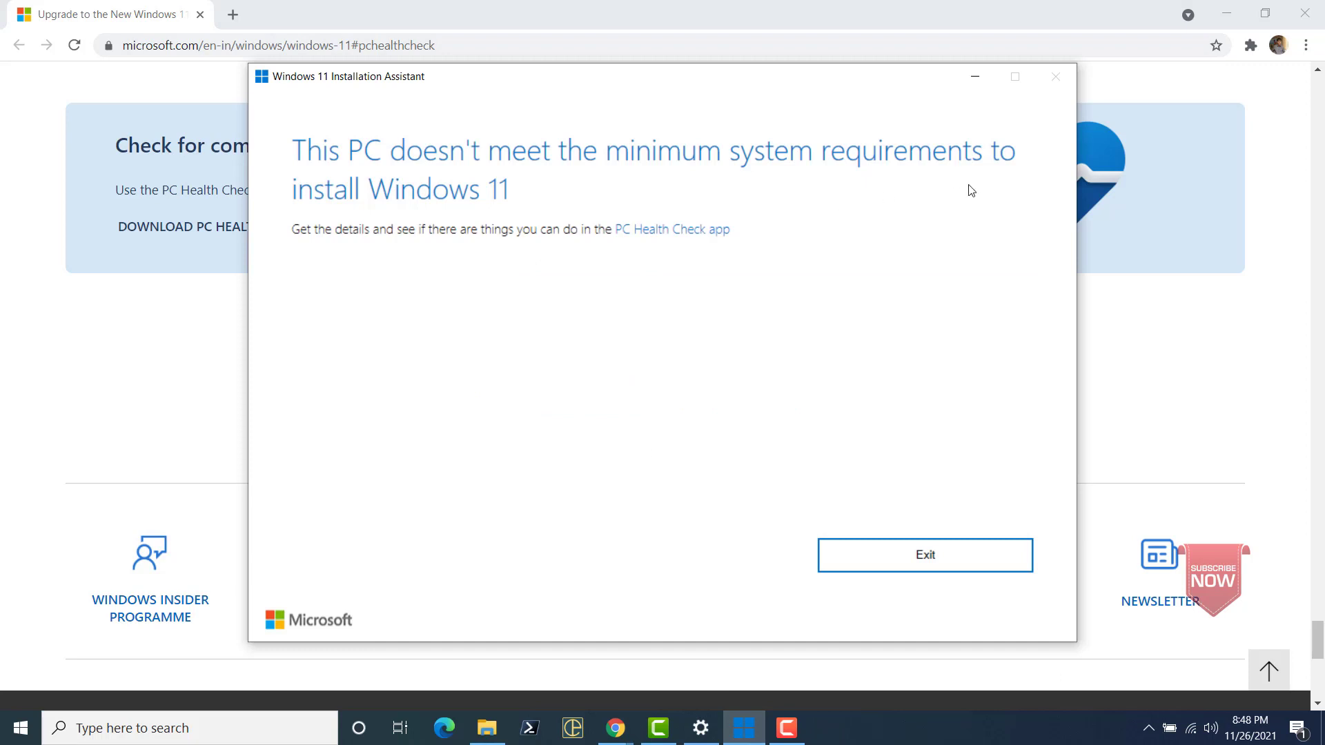
pyautogui.click(896, 570)
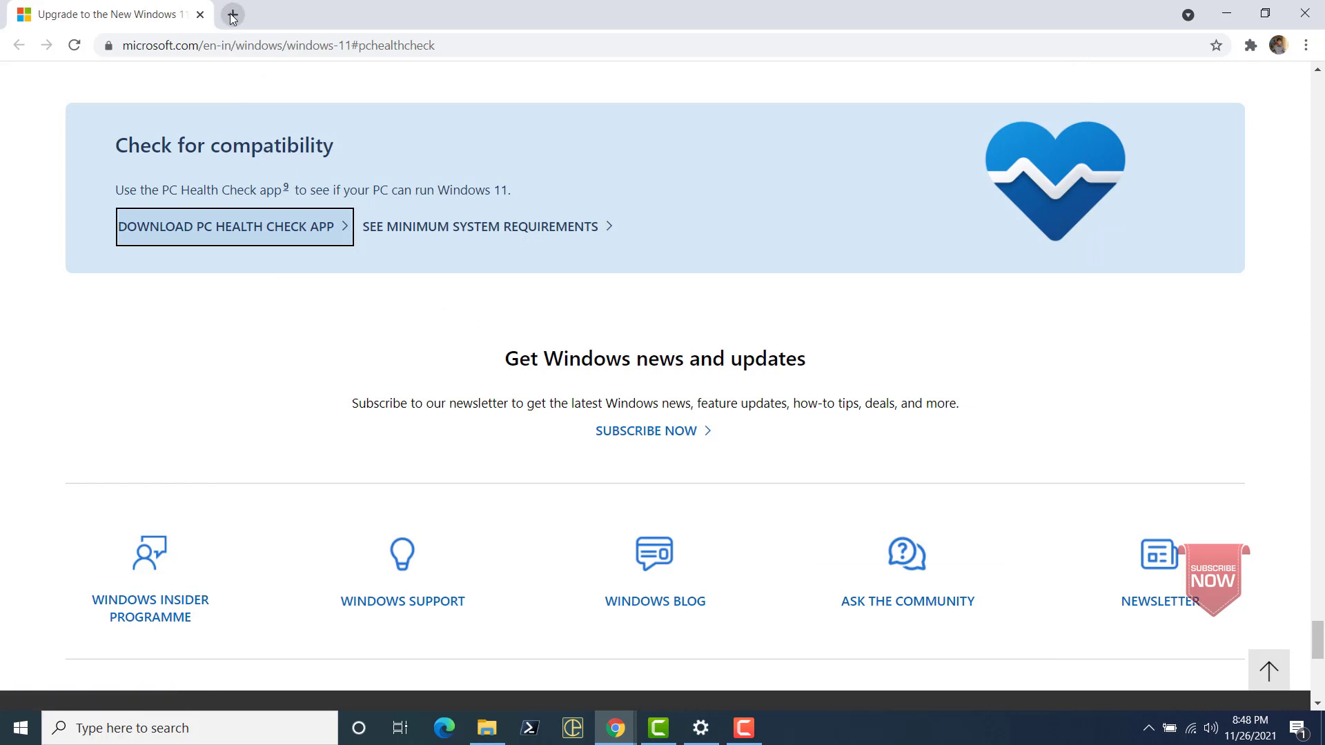
# Step: Search the web for "windows 11 download" in a new tab and open Microsoft's Download Windows 11 page
pyautogui.click(233, 15)
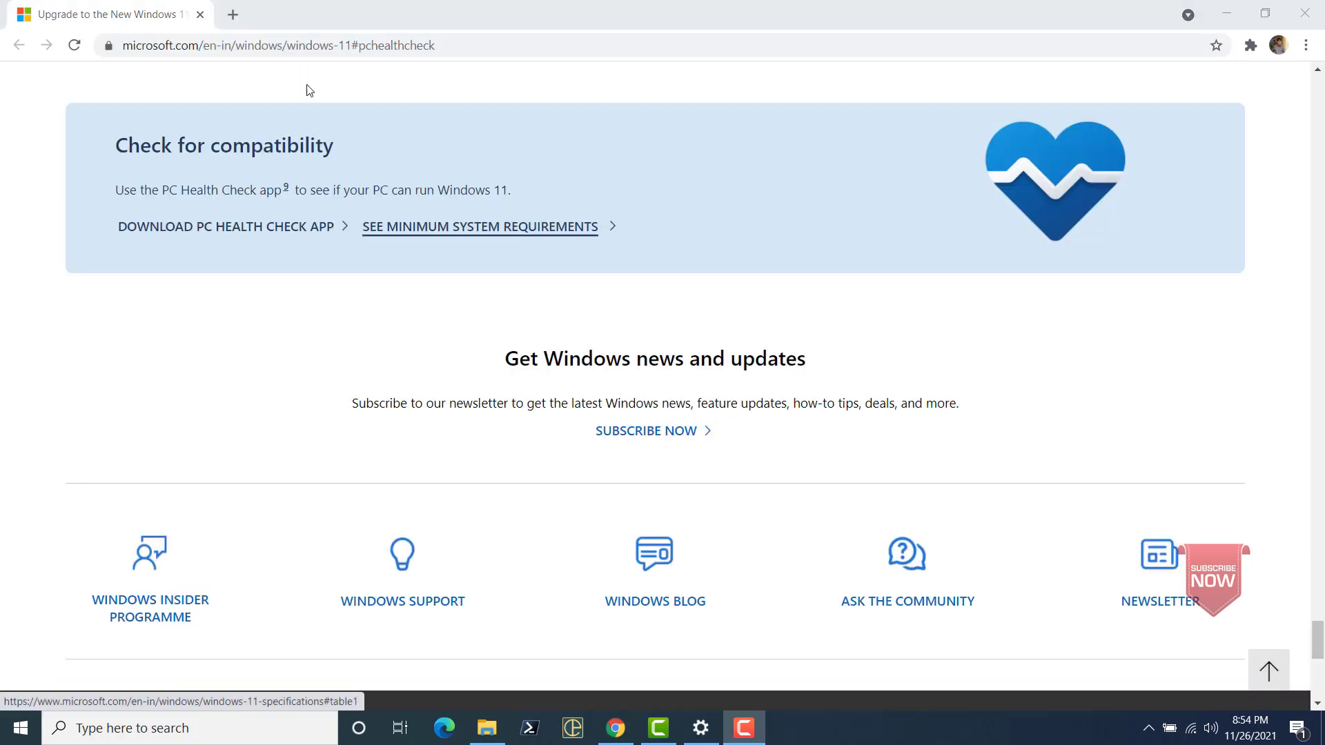
pyautogui.click(236, 18)
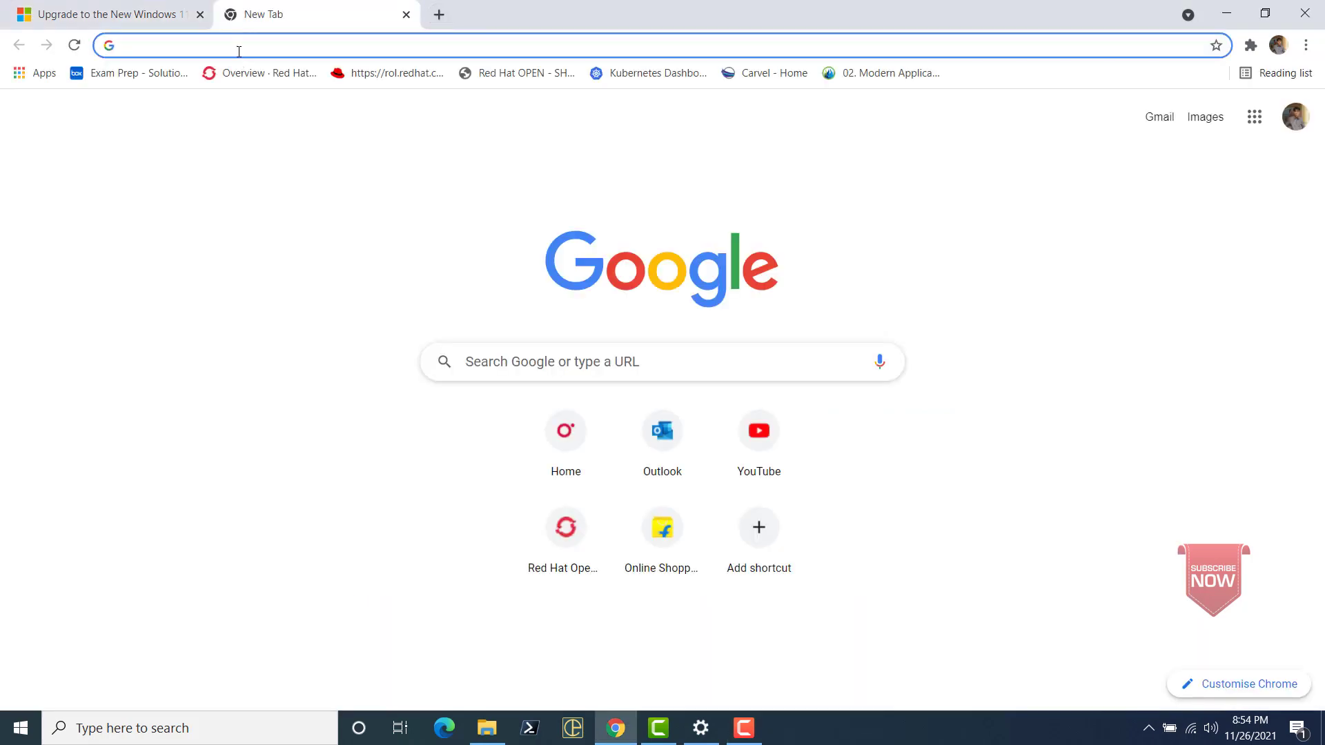
pyautogui.click(239, 50)
pyautogui.write('WINODWS')
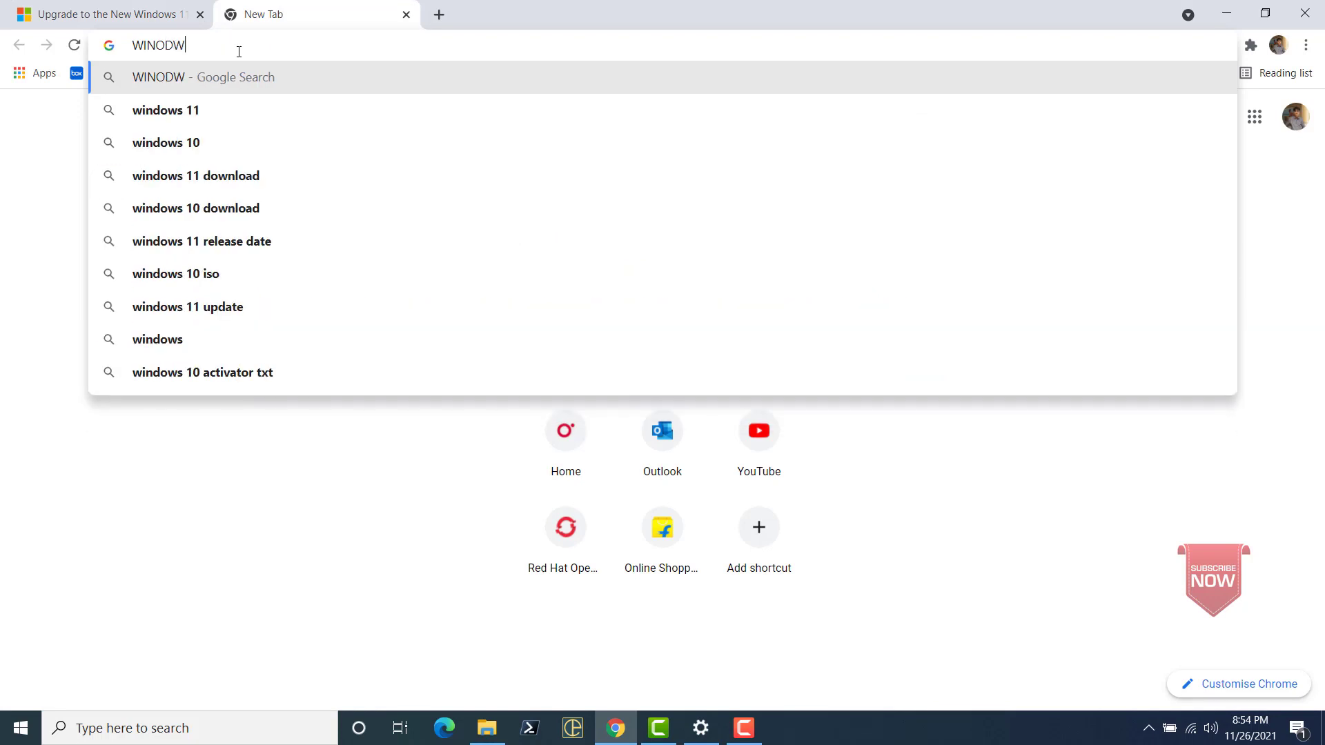
pyautogui.press('BackSpace')
pyautogui.press('BackSpace')
pyautogui.press('BackSpace')
pyautogui.press('BackSpace')
pyautogui.press('BackSpace')
pyautogui.press('BackSpace')
pyautogui.press('BackSpace')
pyautogui.write('windows 11 download')
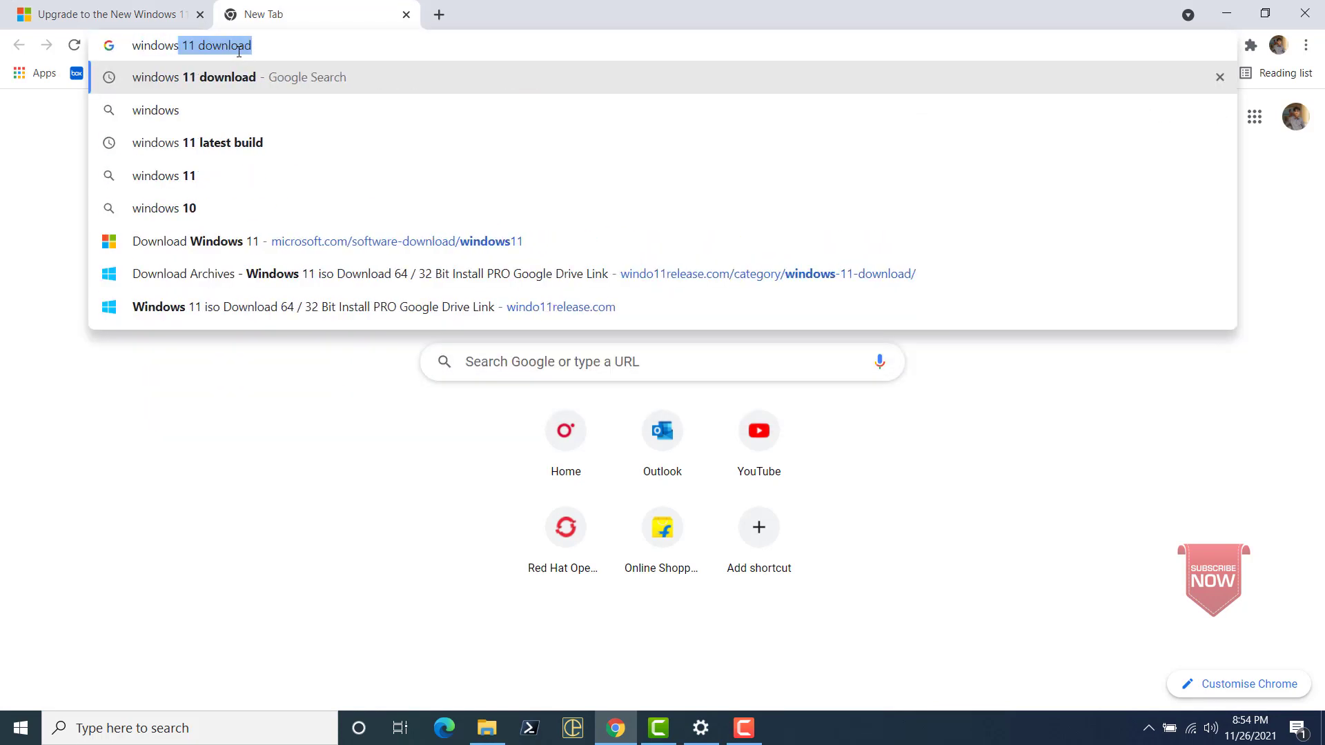
pyautogui.press('Return')
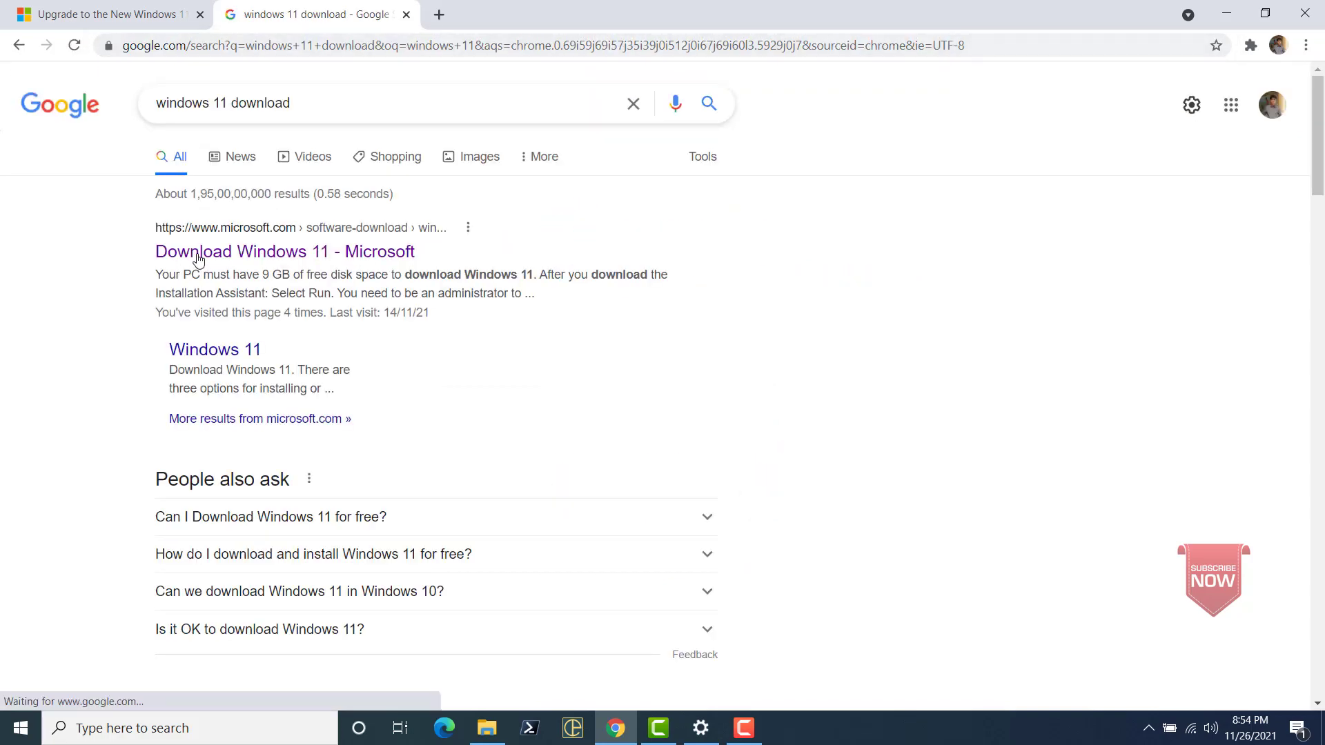
pyautogui.click(206, 259)
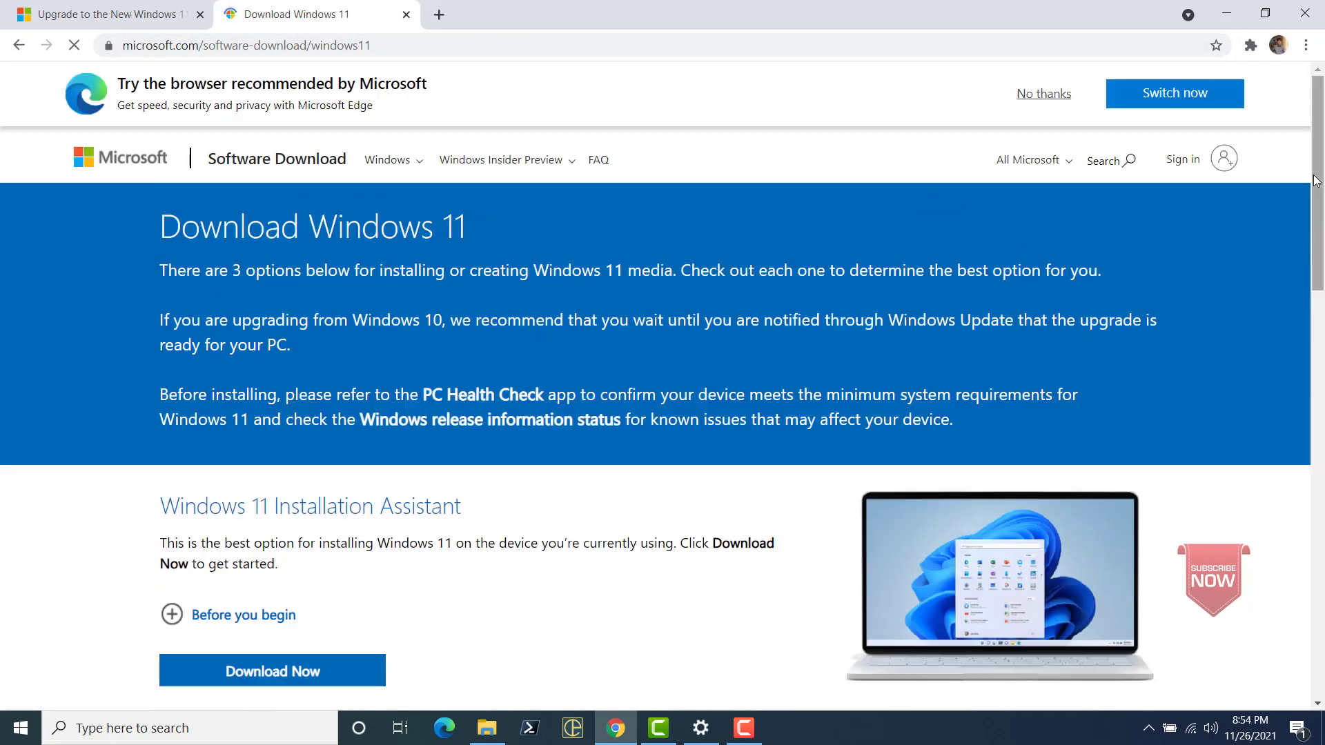
# Step: Look through the page's Create Windows 11 Installation Media and Download Windows 11 Disk Image (ISO) options
pyautogui.moveTo(1318, 188); pyautogui.dragTo(1189, 325)
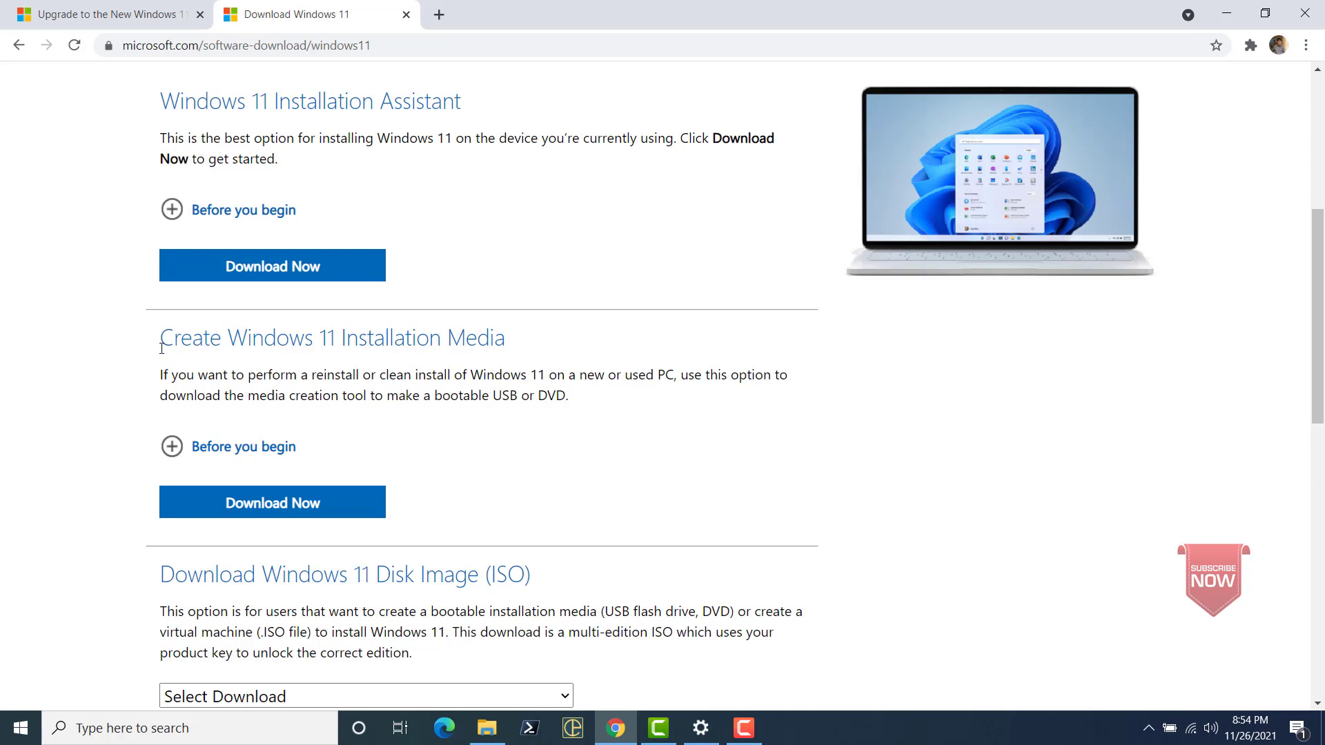
pyautogui.moveTo(161, 341); pyautogui.dragTo(524, 343)
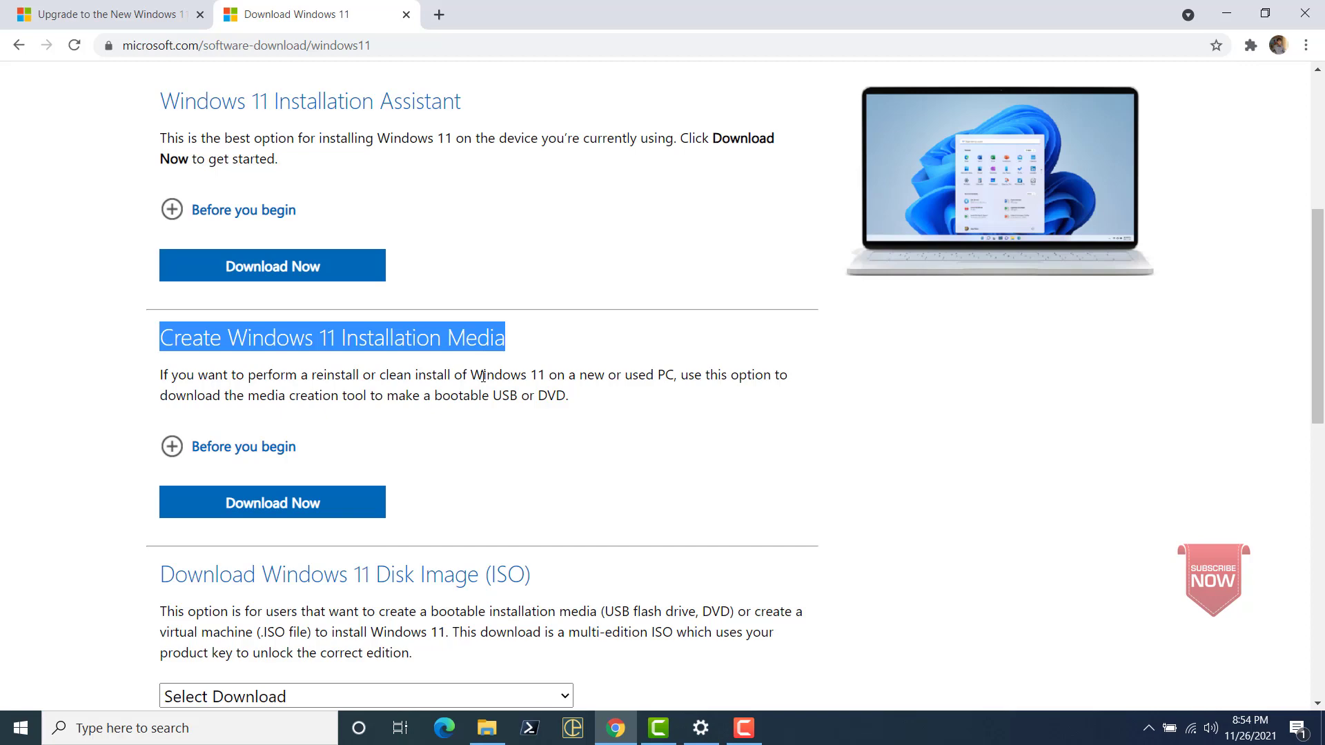
pyautogui.moveTo(1318, 311); pyautogui.dragTo(1318, 403)
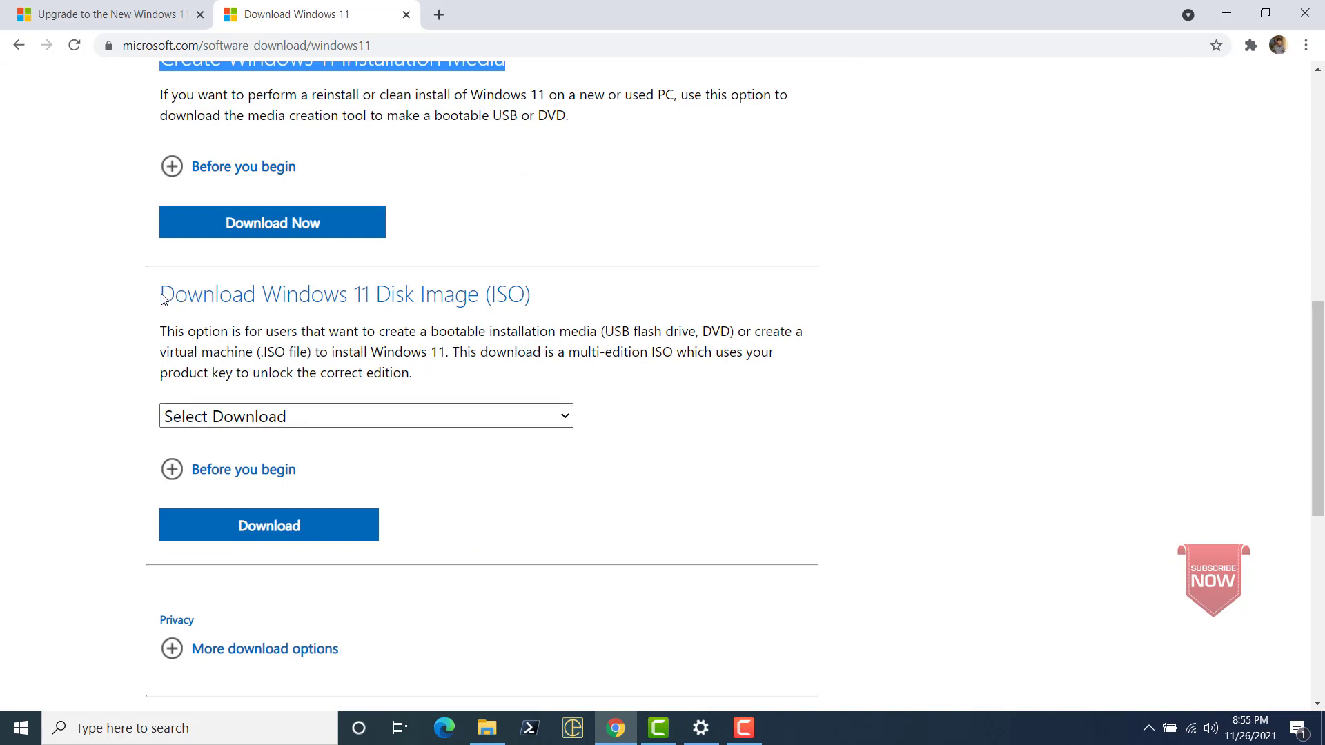
pyautogui.moveTo(162, 298); pyautogui.dragTo(541, 305)
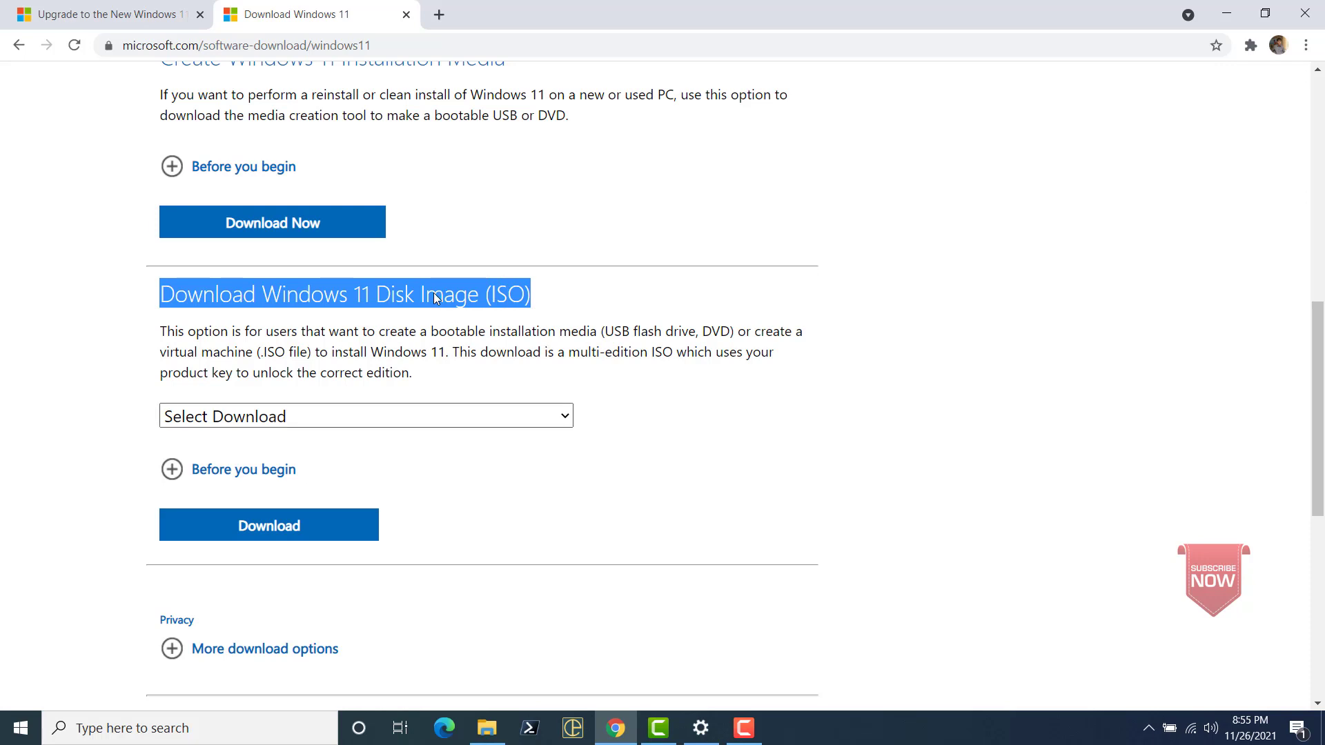
pyautogui.click(992, 362)
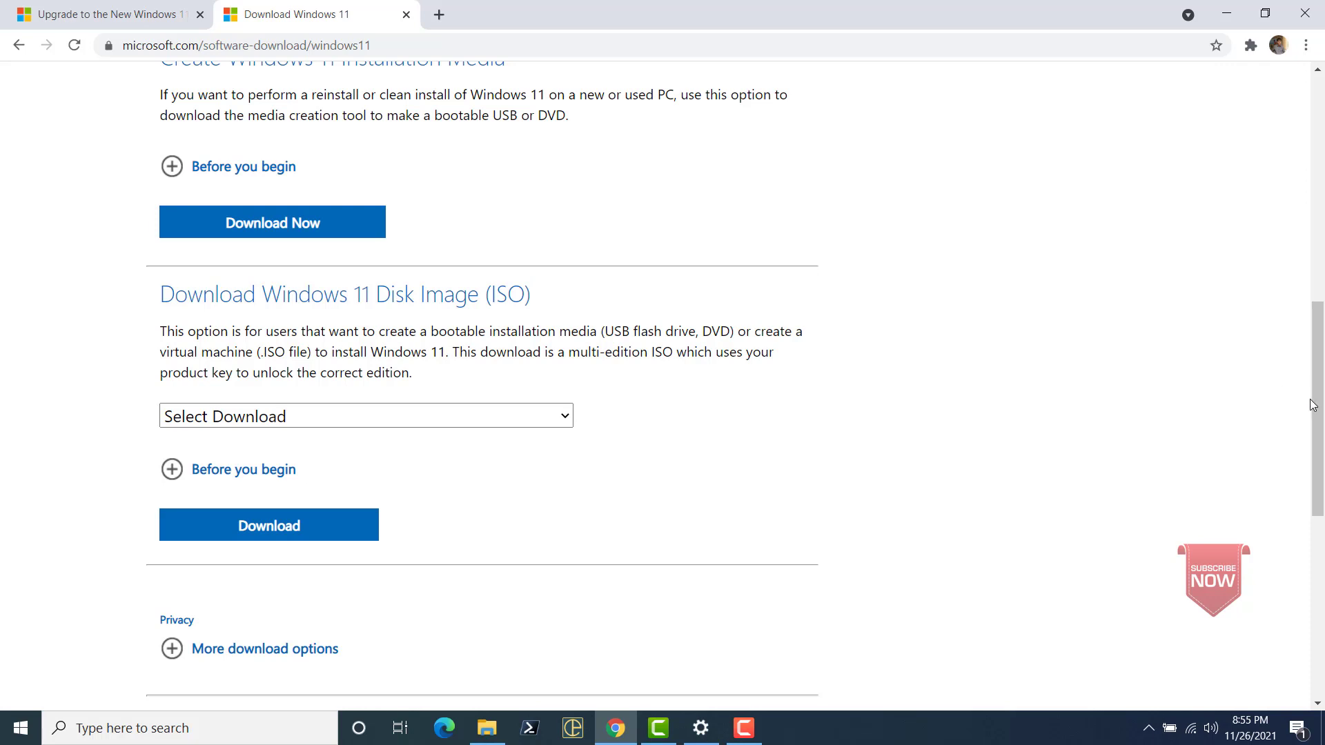
pyautogui.moveTo(1313, 405); pyautogui.dragTo(1309, 354)
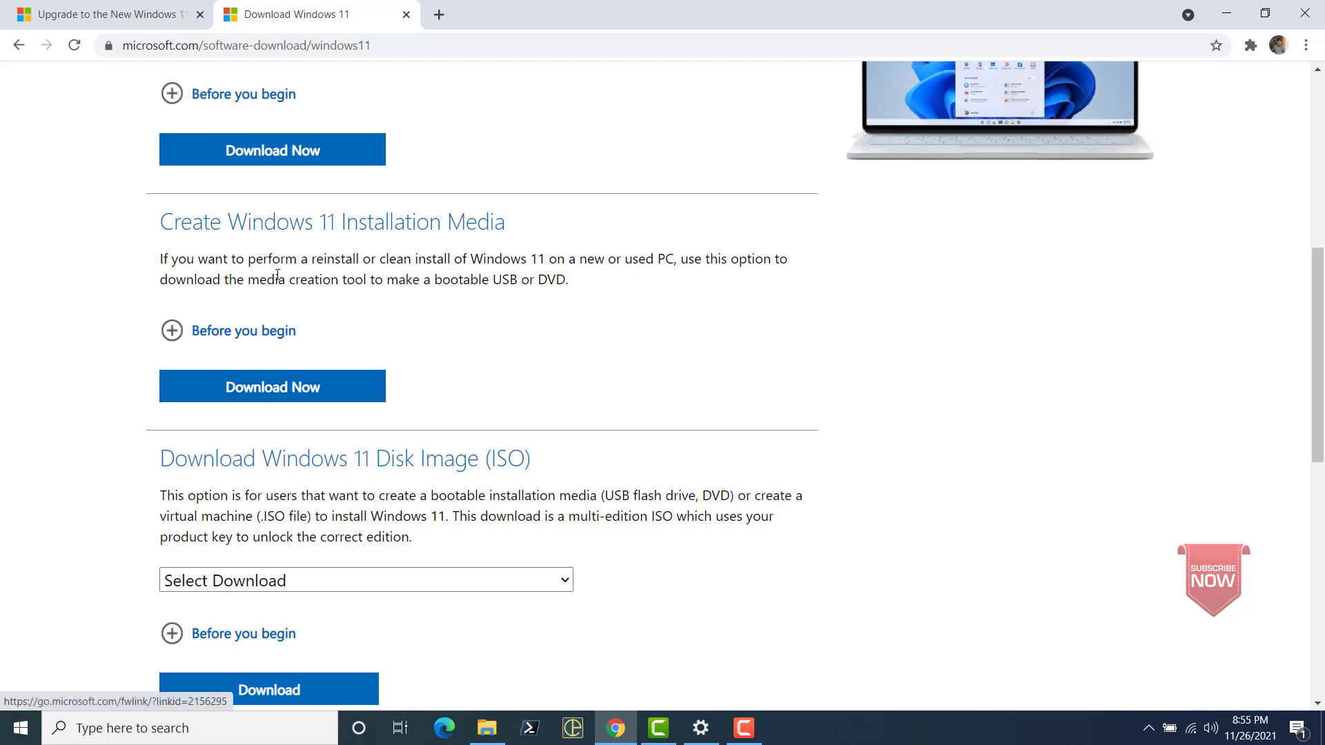
# Step: Download the Windows 11 media creation tool, run MediaCreationToolW11.exe, and accept its license terms
pyautogui.click(265, 393)
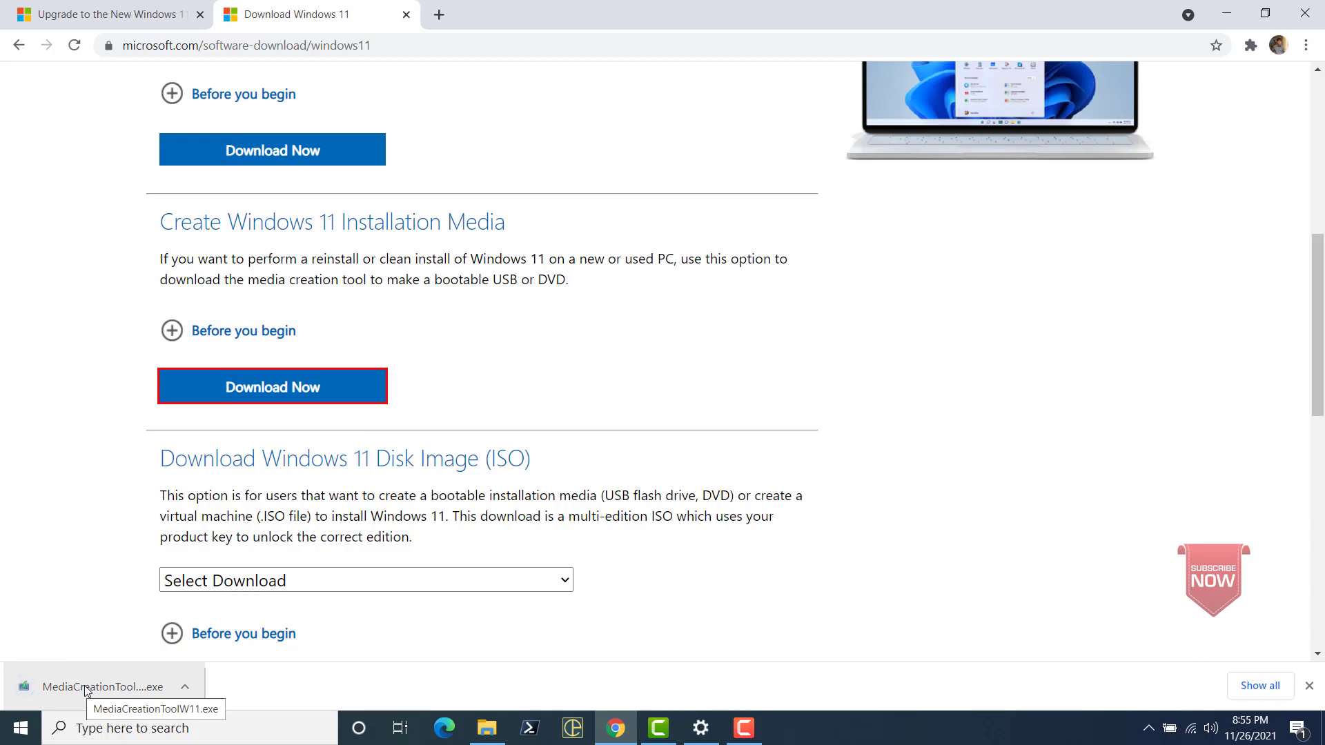
pyautogui.click(86, 689)
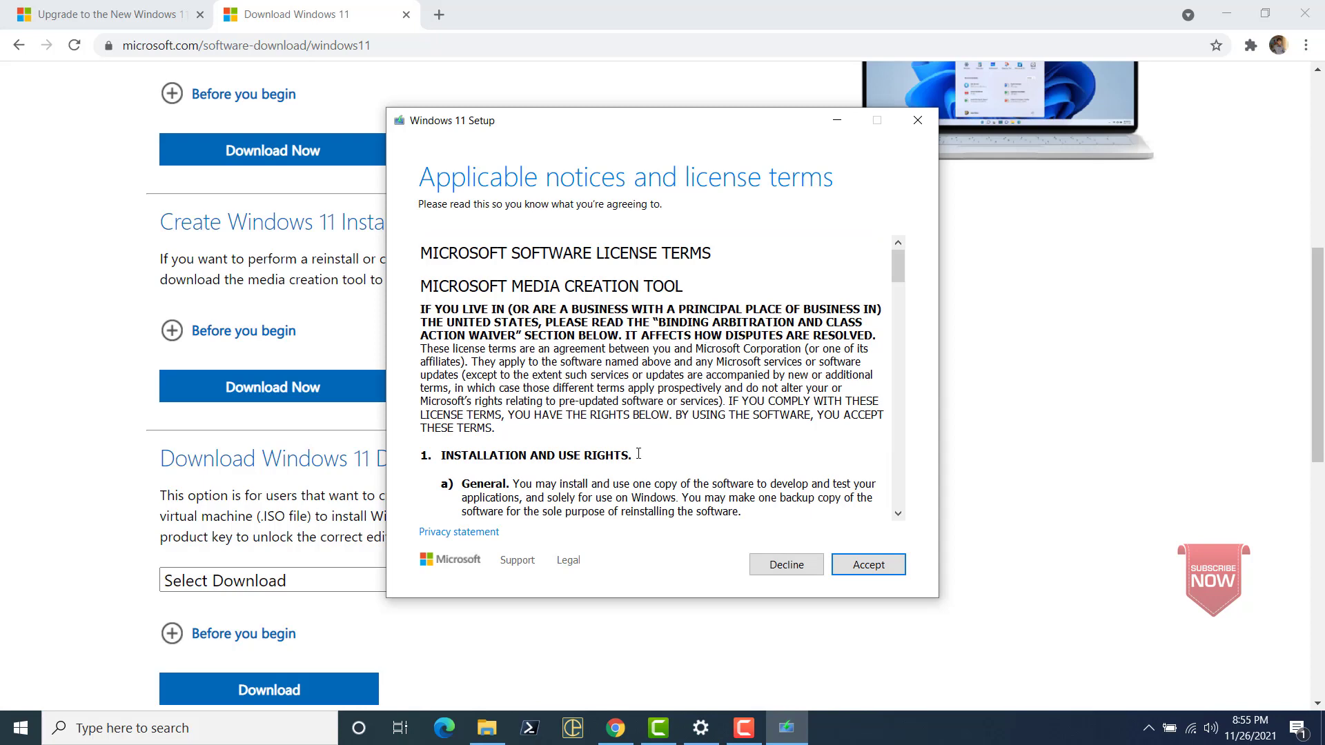
pyautogui.click(853, 565)
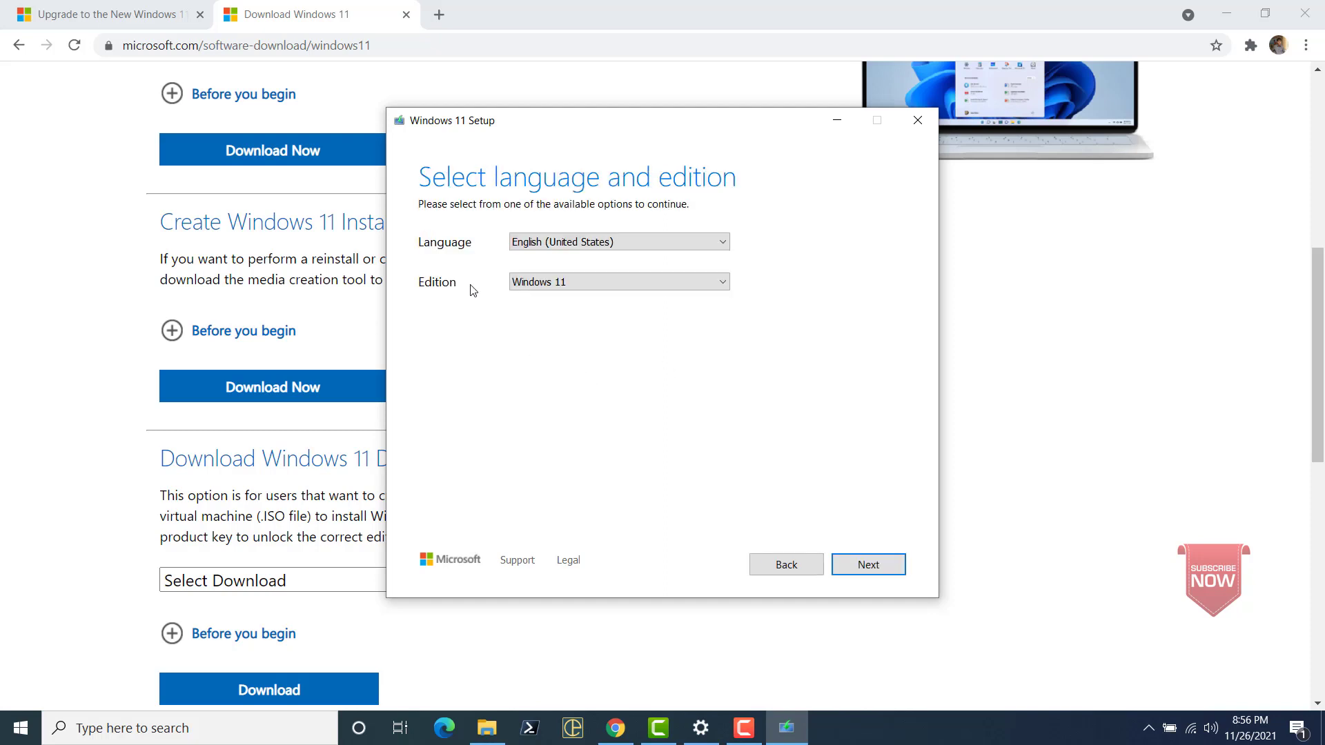
# Step: Check the available editions and continue the setup with English (United States) and the Windows 11 edition
pyautogui.click(552, 284)
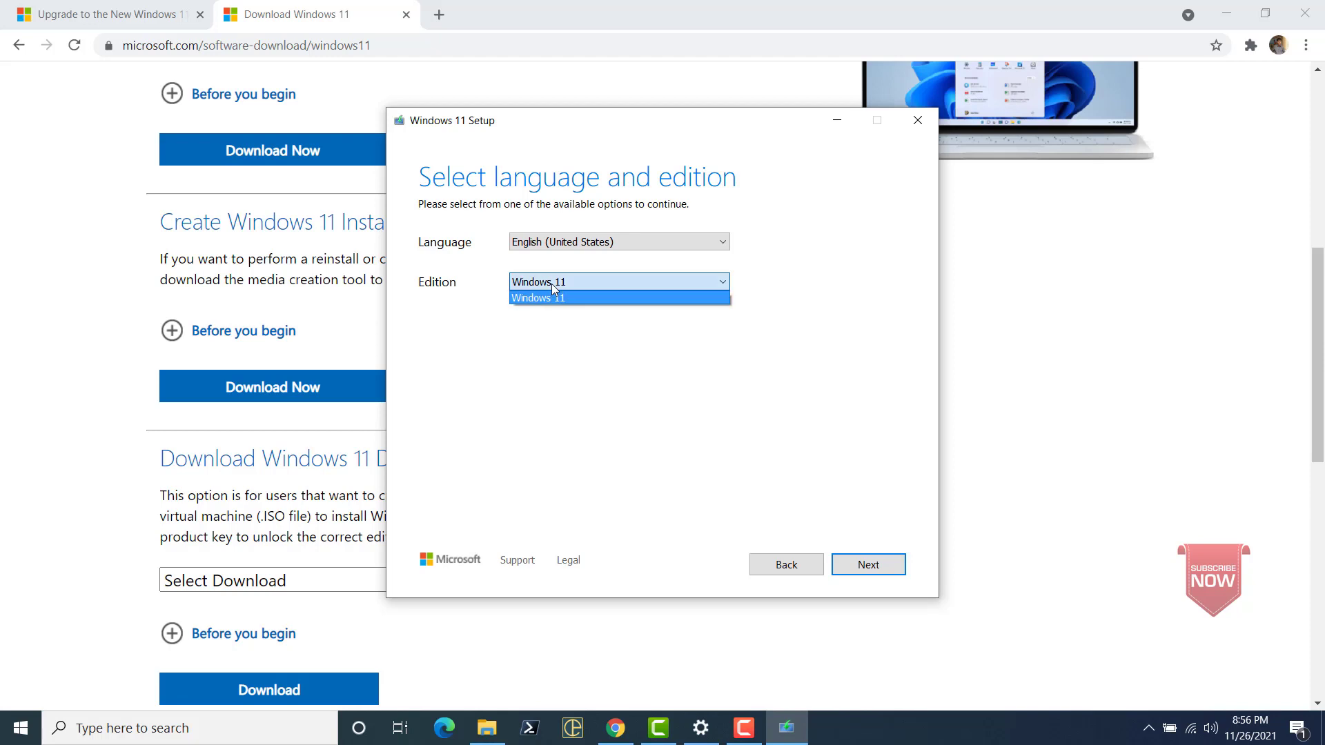
pyautogui.click(552, 284)
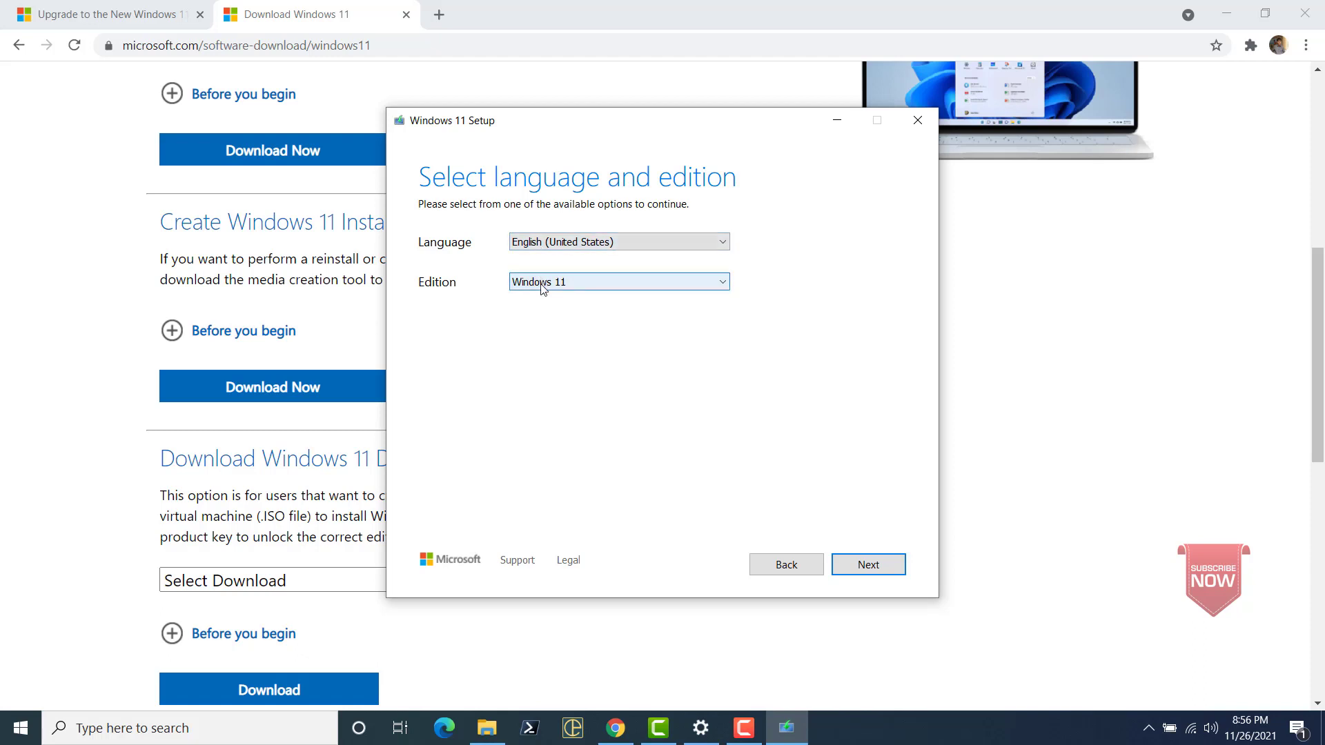
pyautogui.click(621, 286)
pyautogui.click(620, 285)
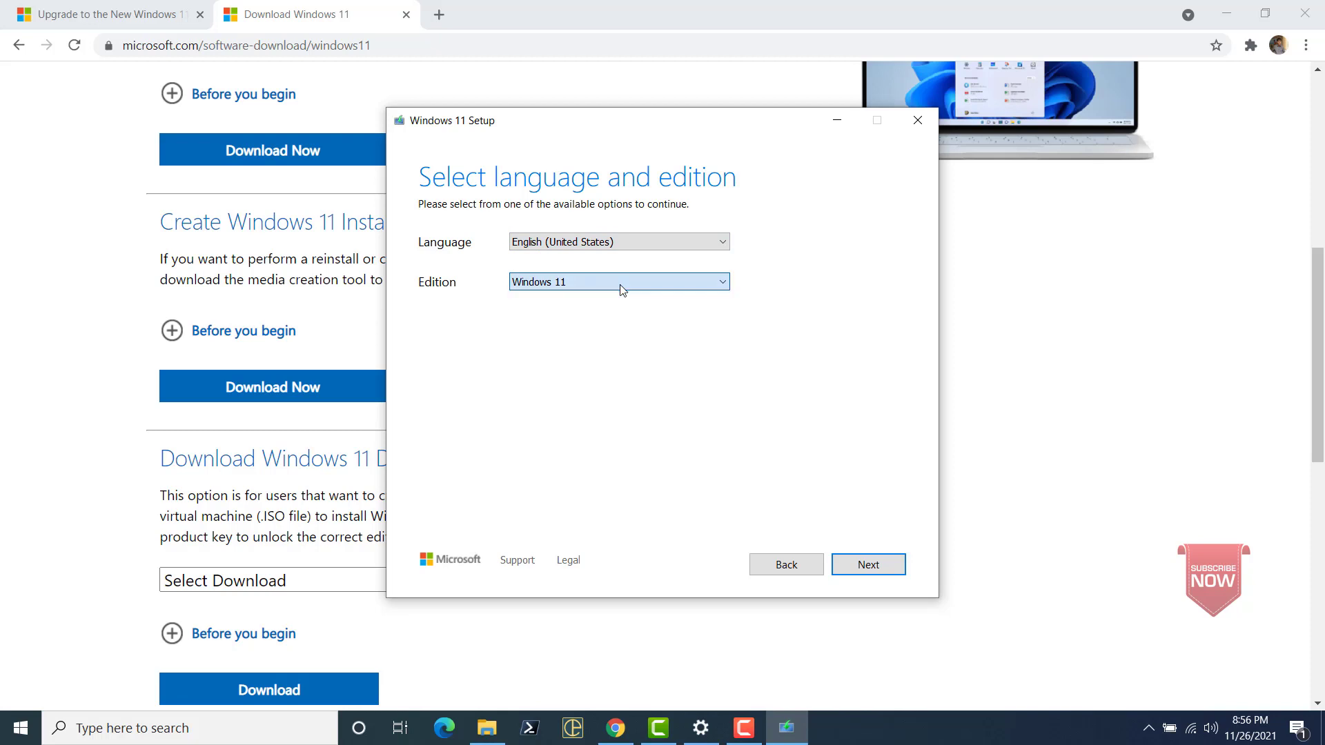
pyautogui.click(876, 572)
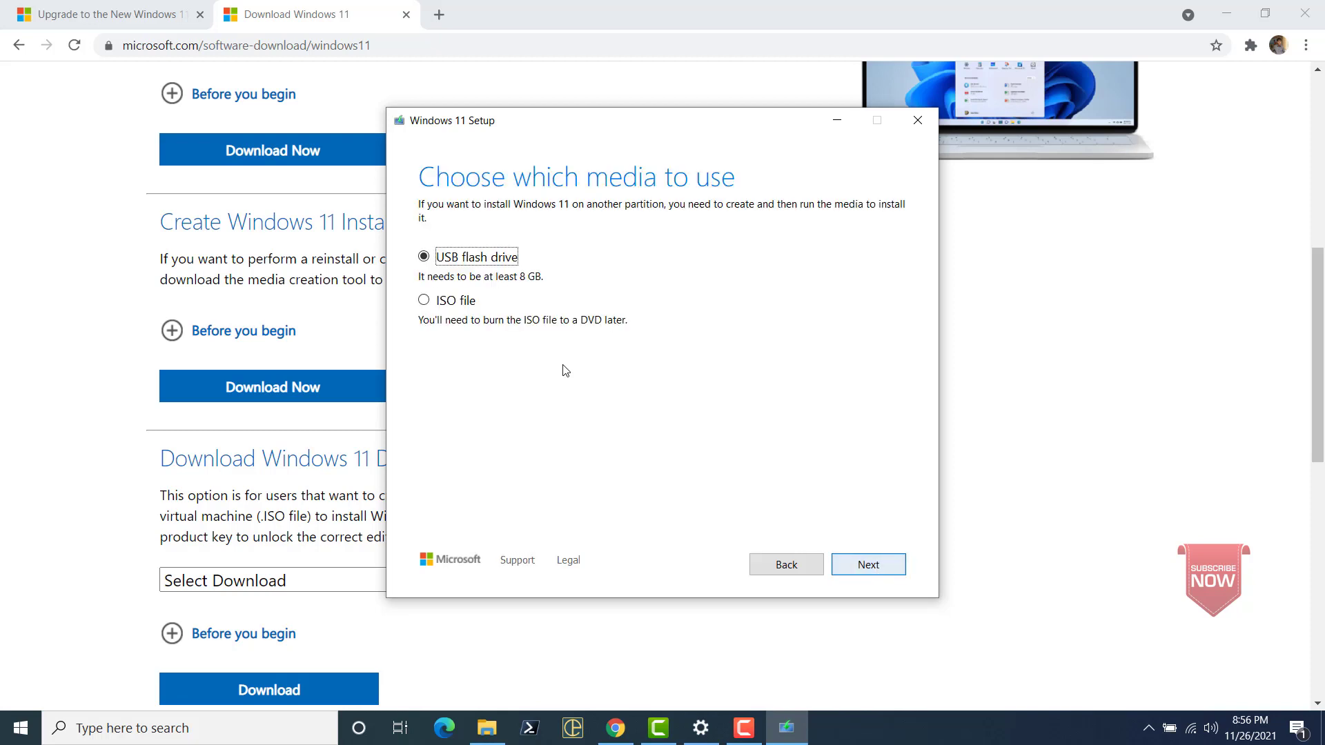
# Step: Try the ISO file media option up to the save location, cancel saving, and quit Windows 11 Setup
pyautogui.click(464, 302)
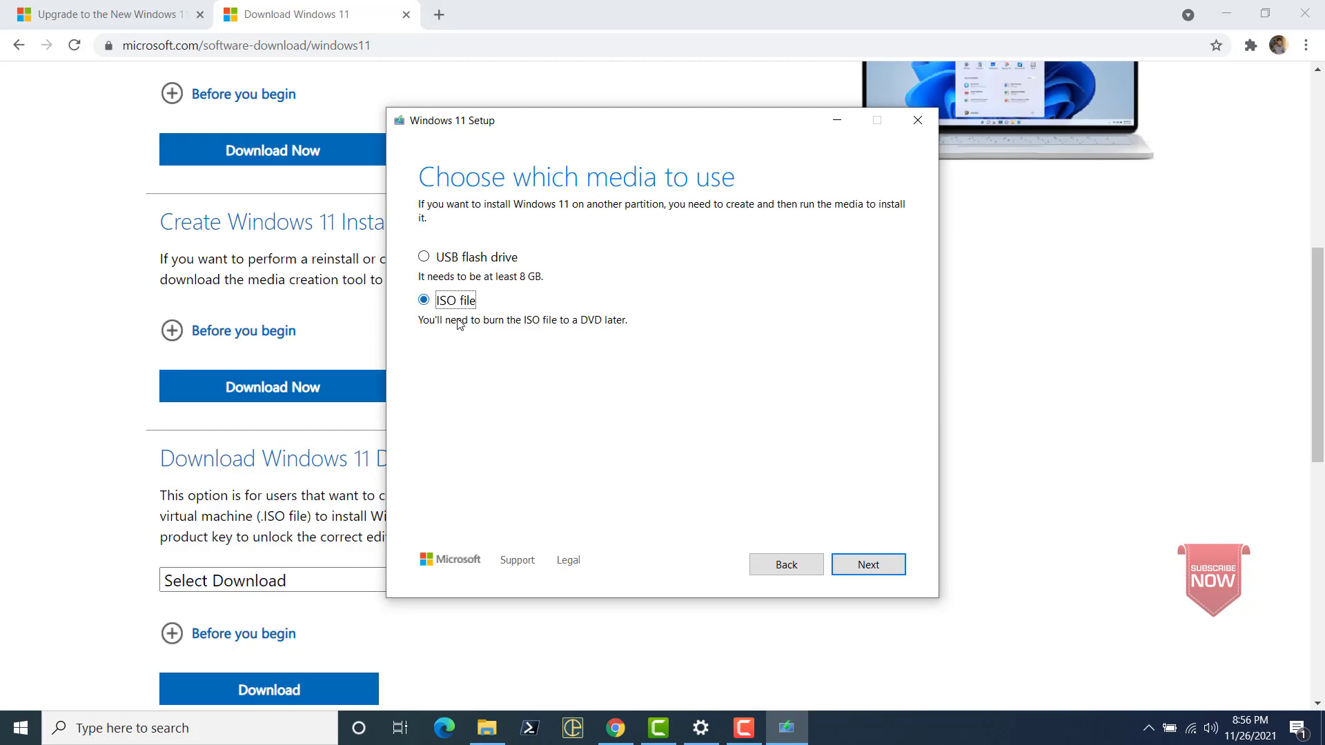
pyautogui.click(870, 568)
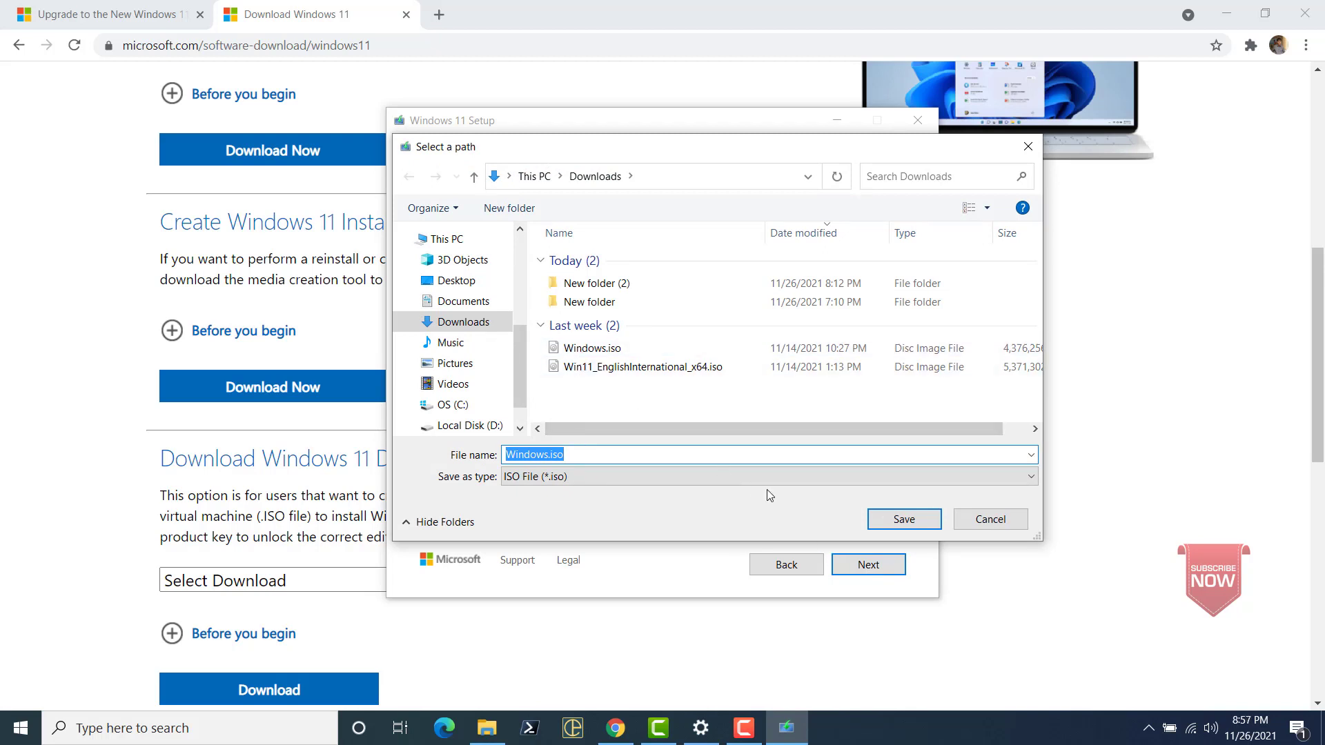
pyautogui.click(982, 526)
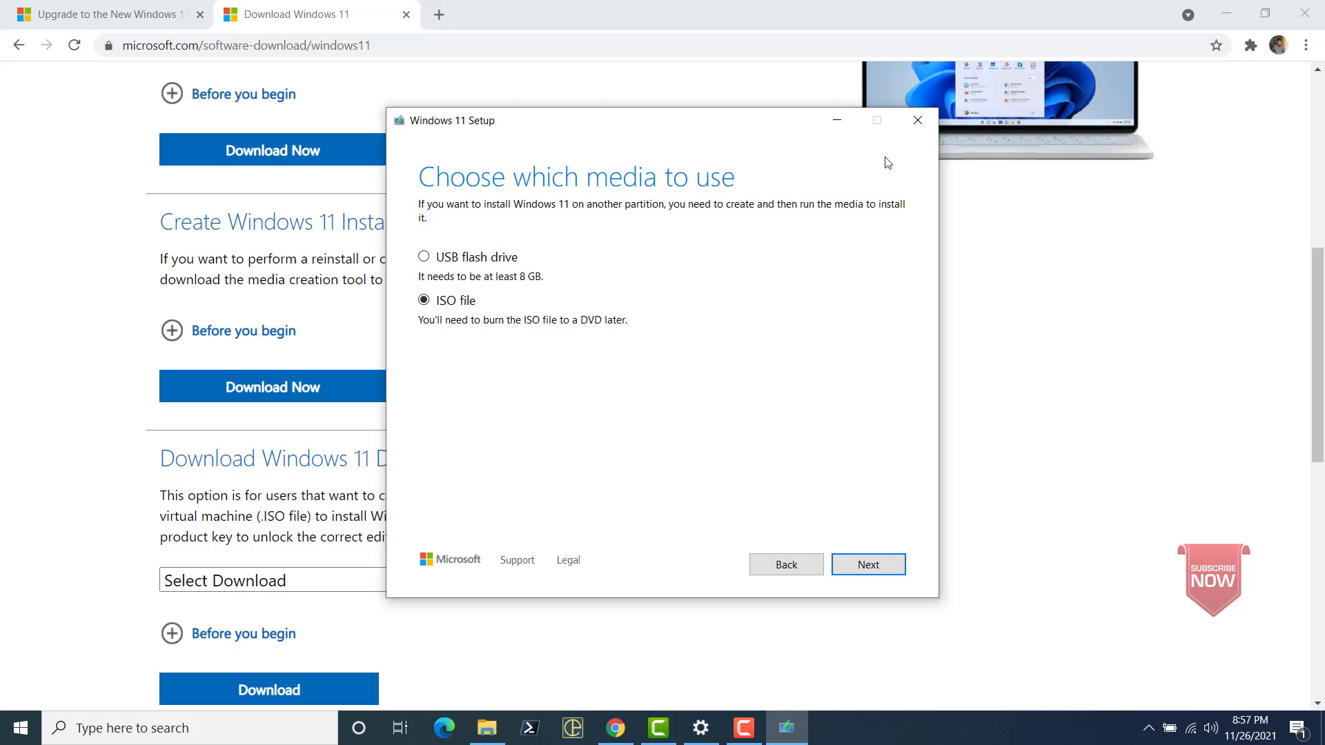
pyautogui.click(917, 123)
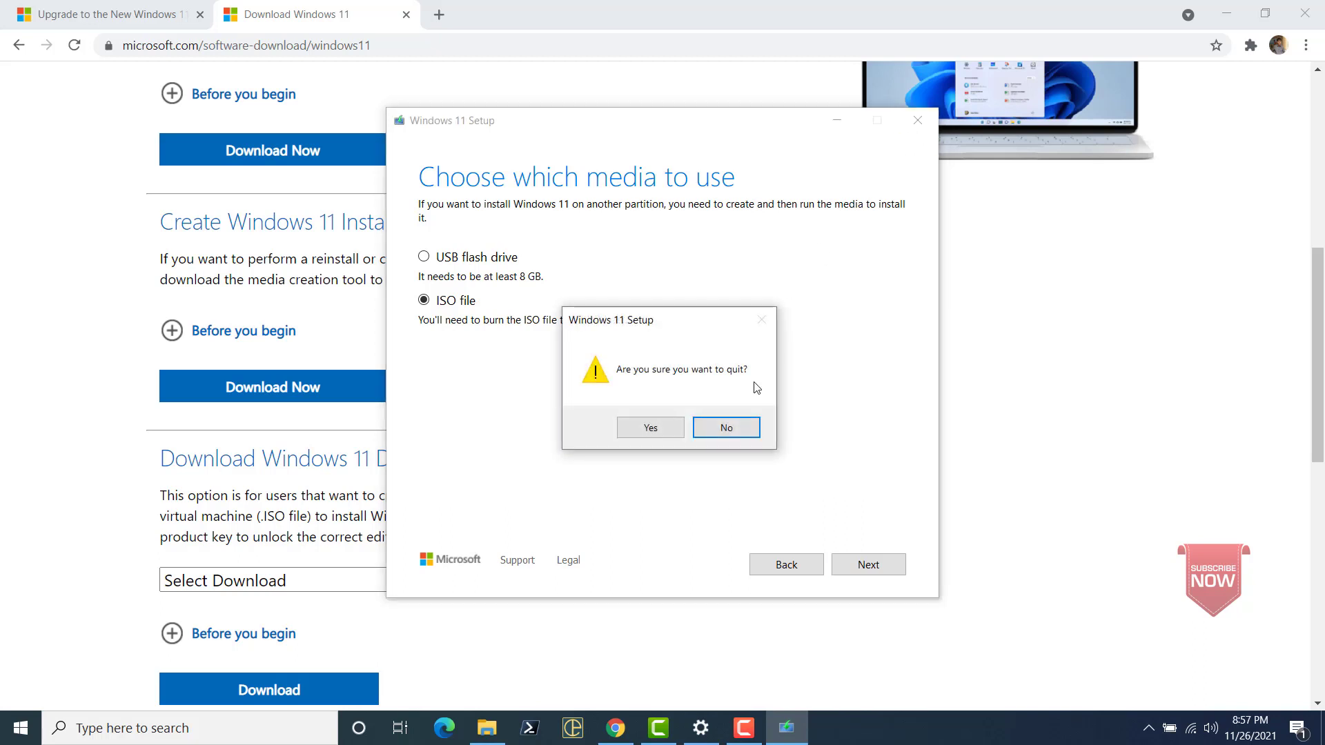
pyautogui.click(654, 429)
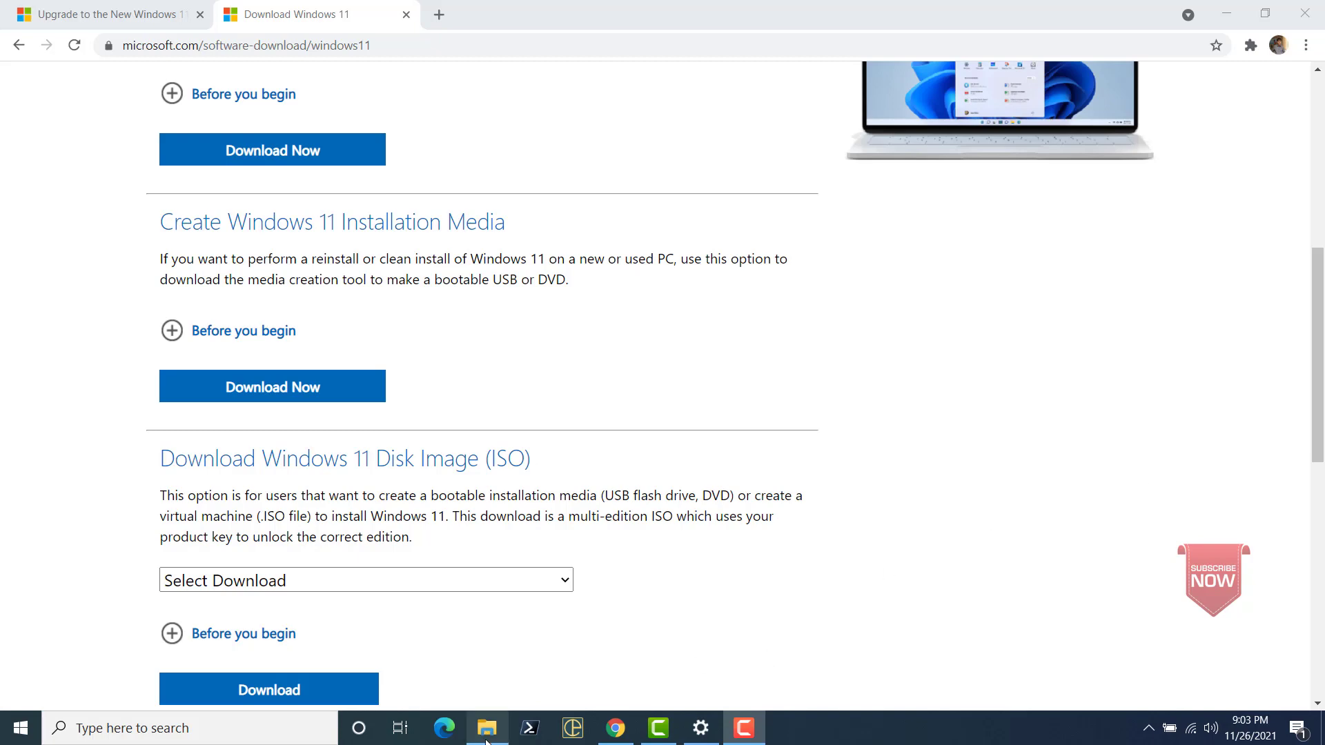
# Step: Switch to File Explorer, open This PC, and check the free space and total size of the ESD-ISO (G:) drive
pyautogui.moveTo(487, 742)
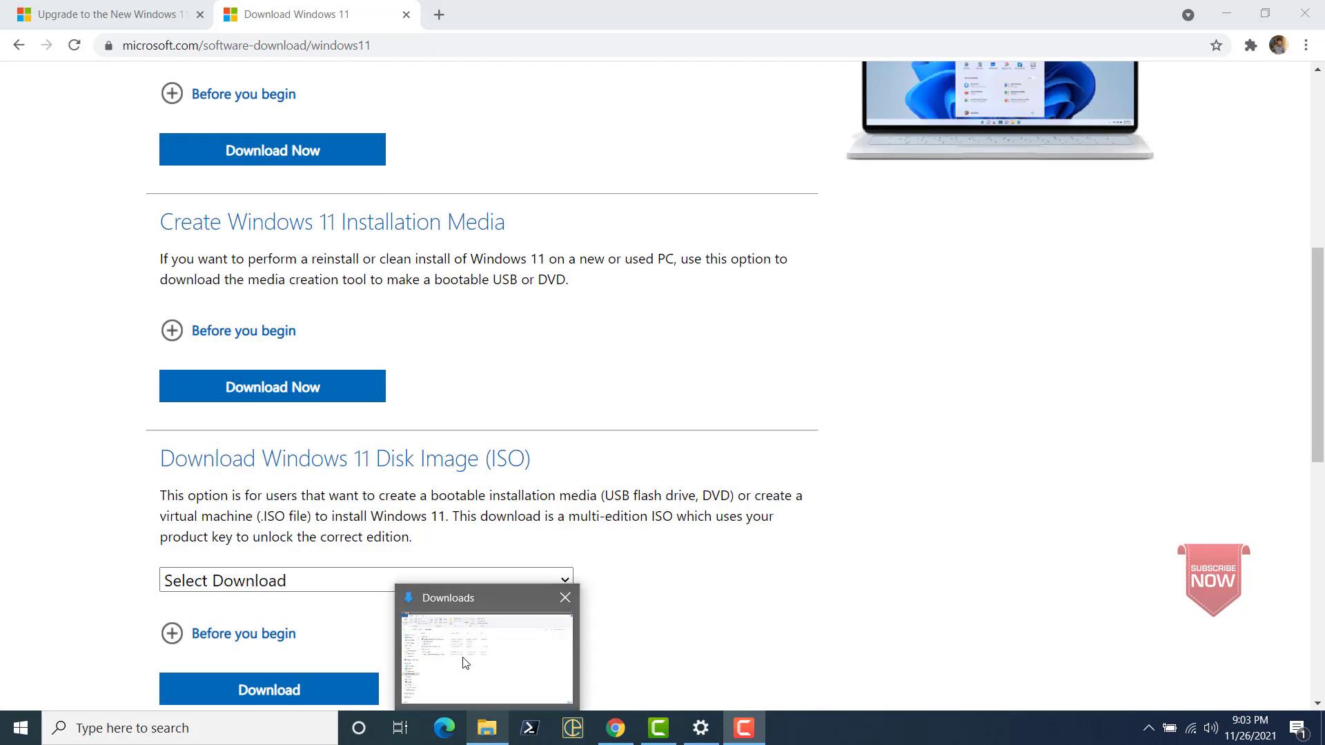
pyautogui.click(485, 732)
pyautogui.click(51, 401)
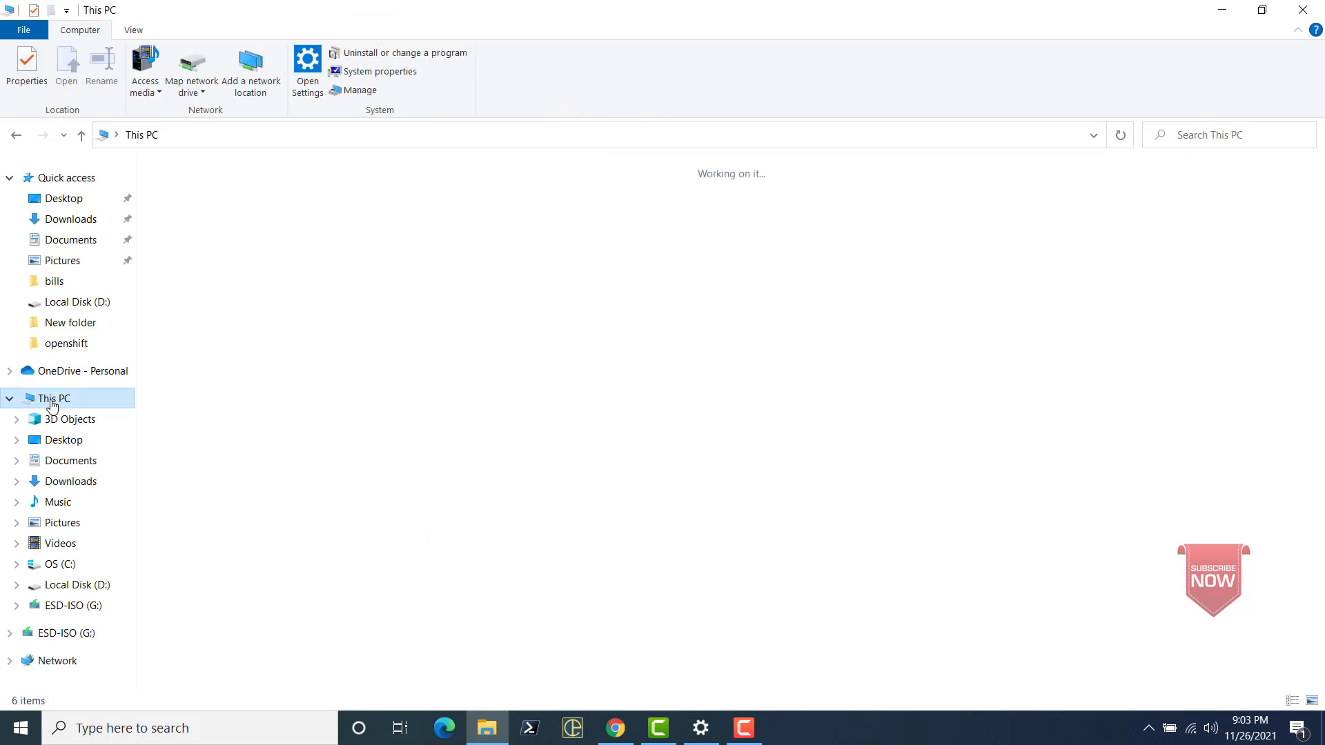
pyautogui.moveTo(378, 460); pyautogui.dragTo(309, 413)
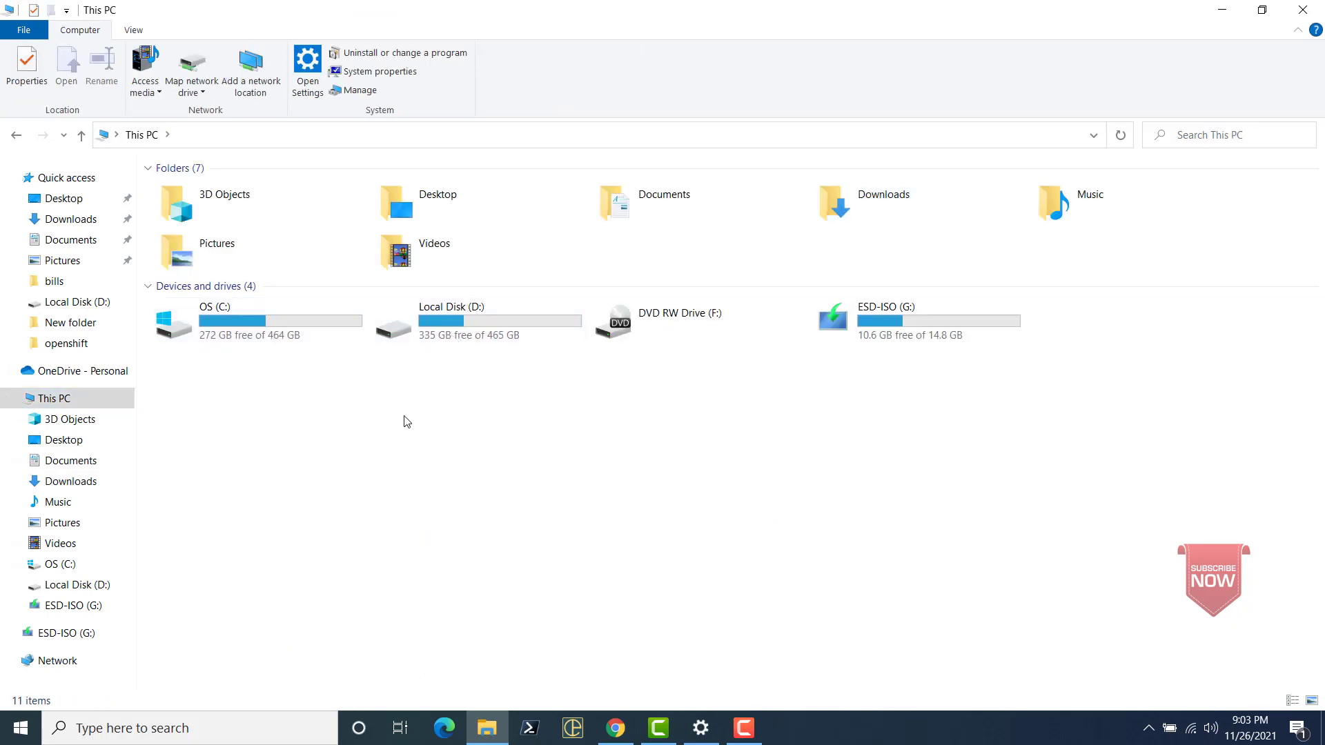
pyautogui.moveTo(269, 338)
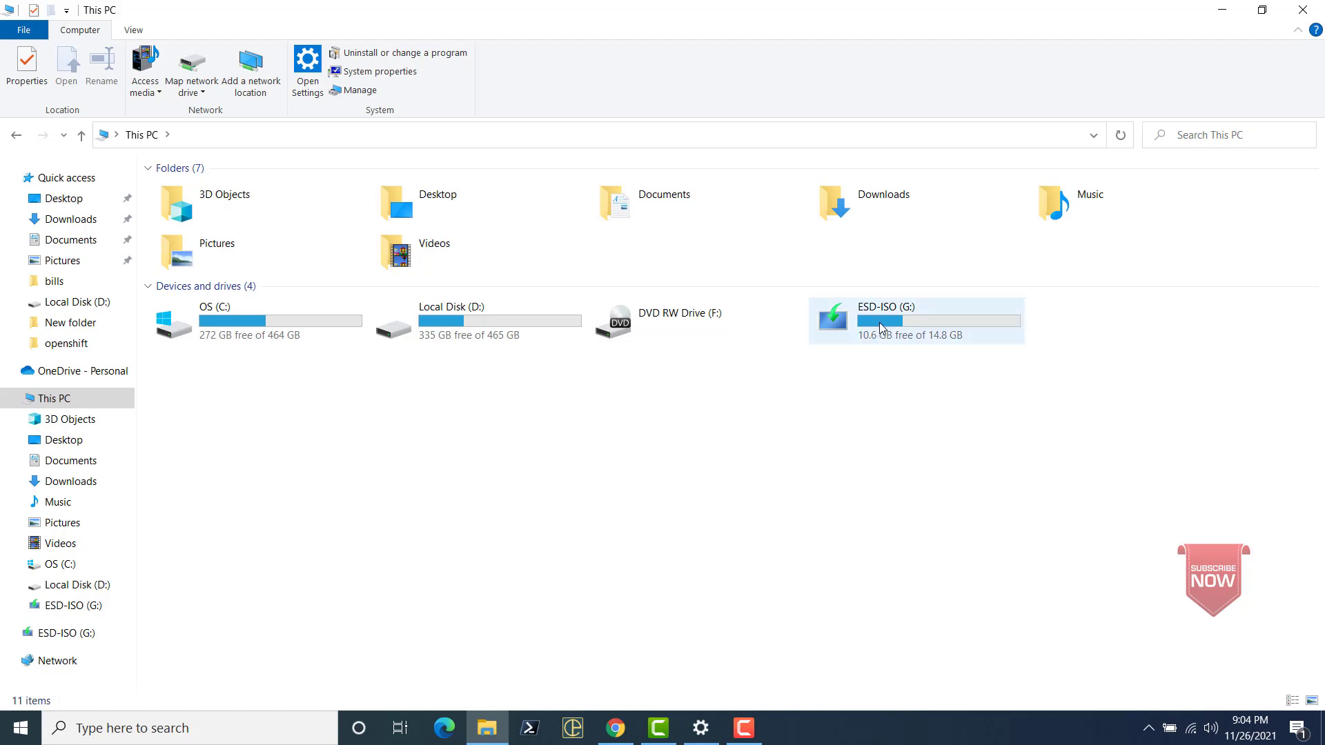
pyautogui.moveTo(879, 322)
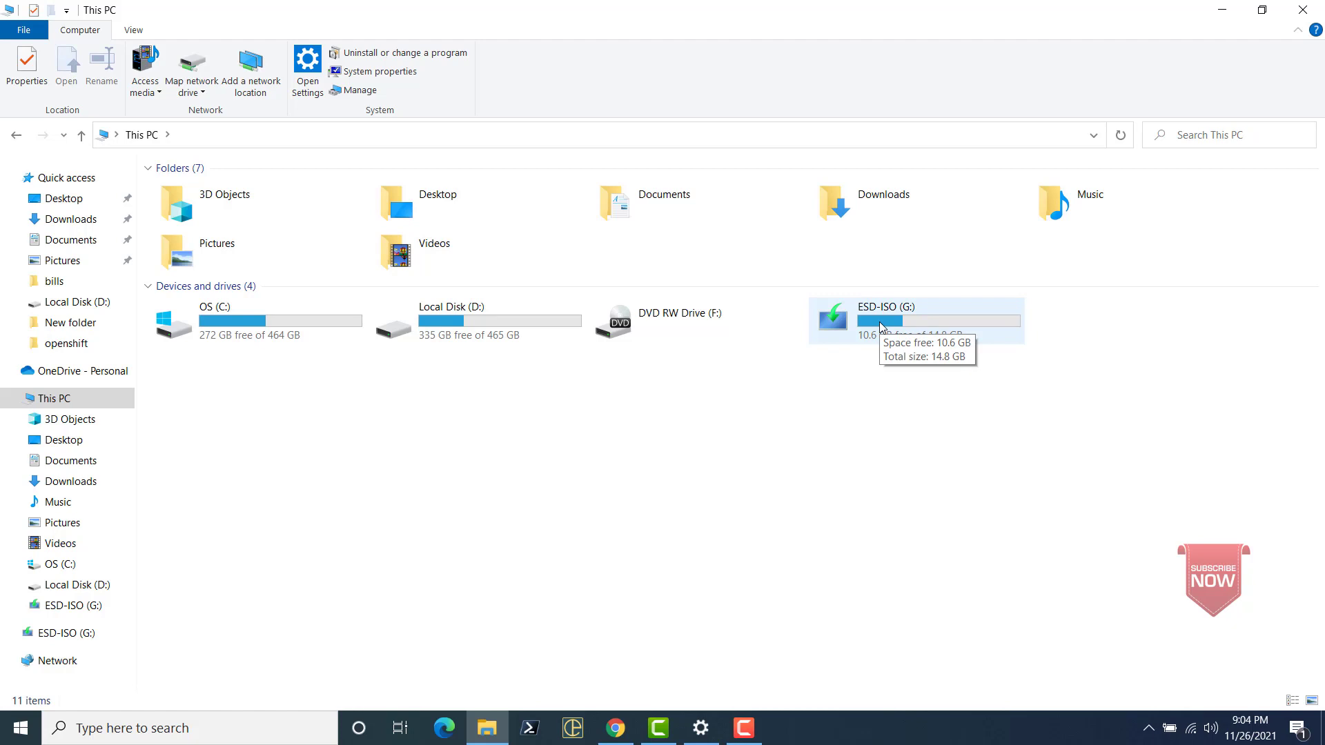
# Step: Switch to Chrome, search for rofus in a new tab, and open the Rufus website at rufus.ie
pyautogui.click(618, 729)
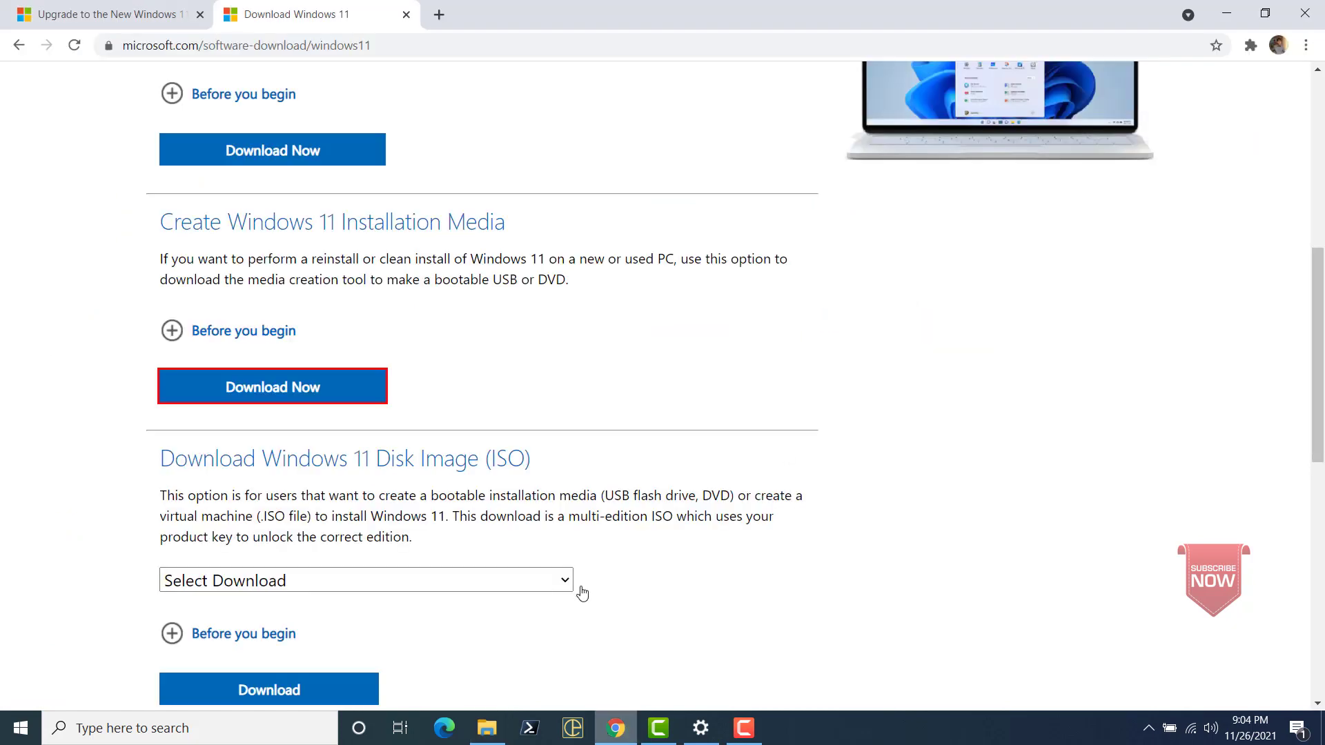
pyautogui.click(439, 10)
pyautogui.click(441, 41)
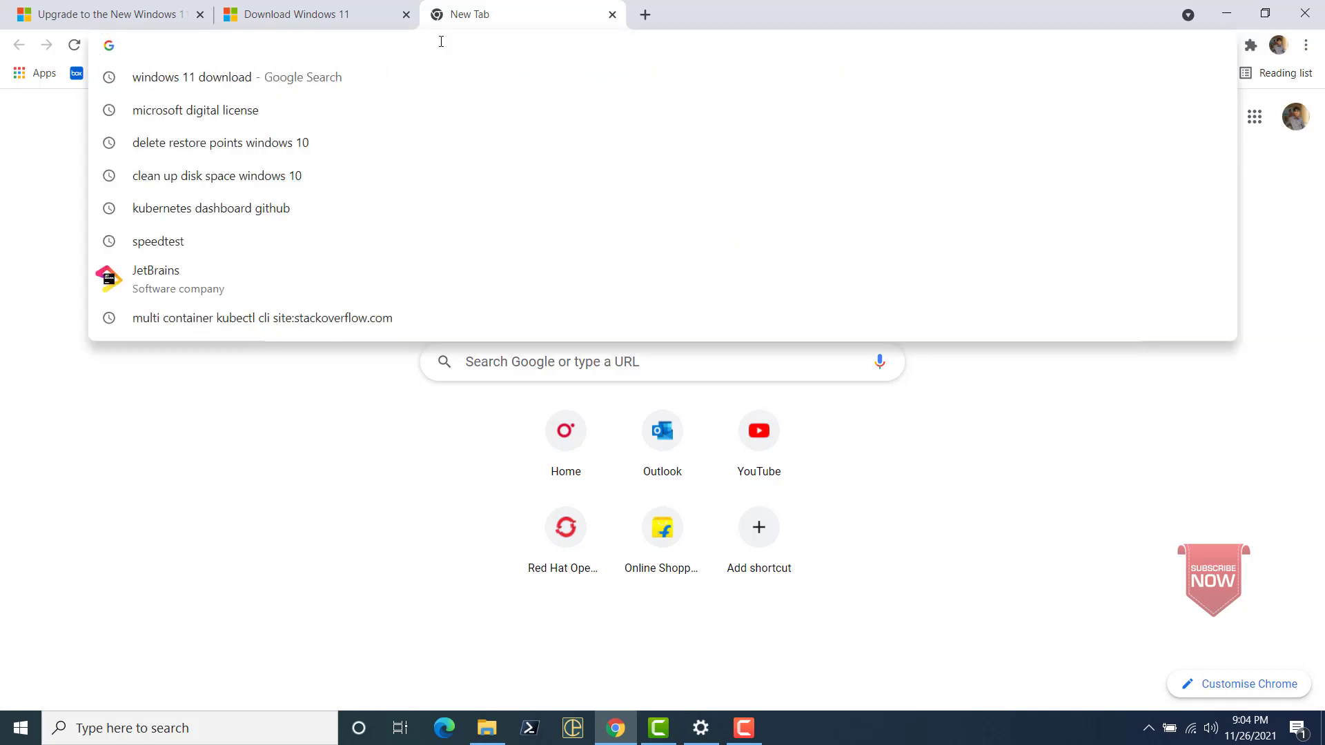
pyautogui.write('rofu')
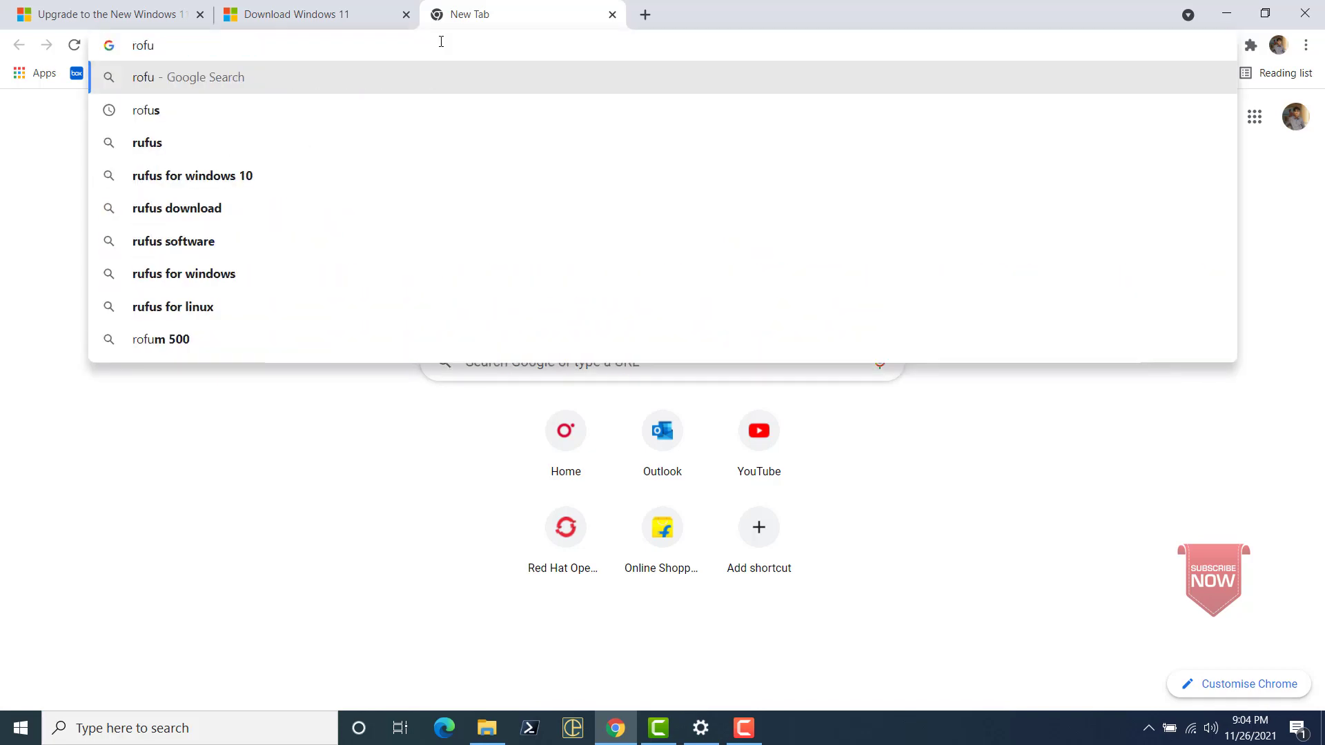
pyautogui.press('Down')
pyautogui.press('Return')
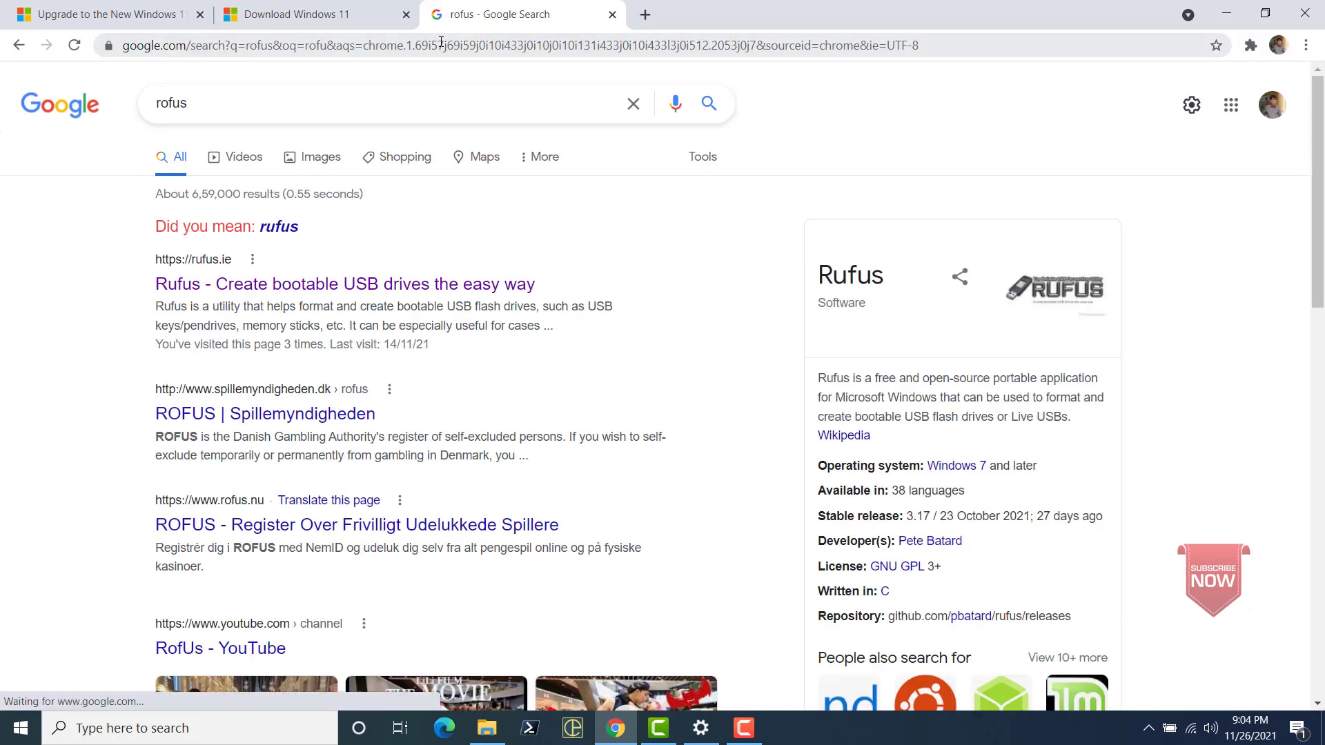
pyautogui.click(331, 286)
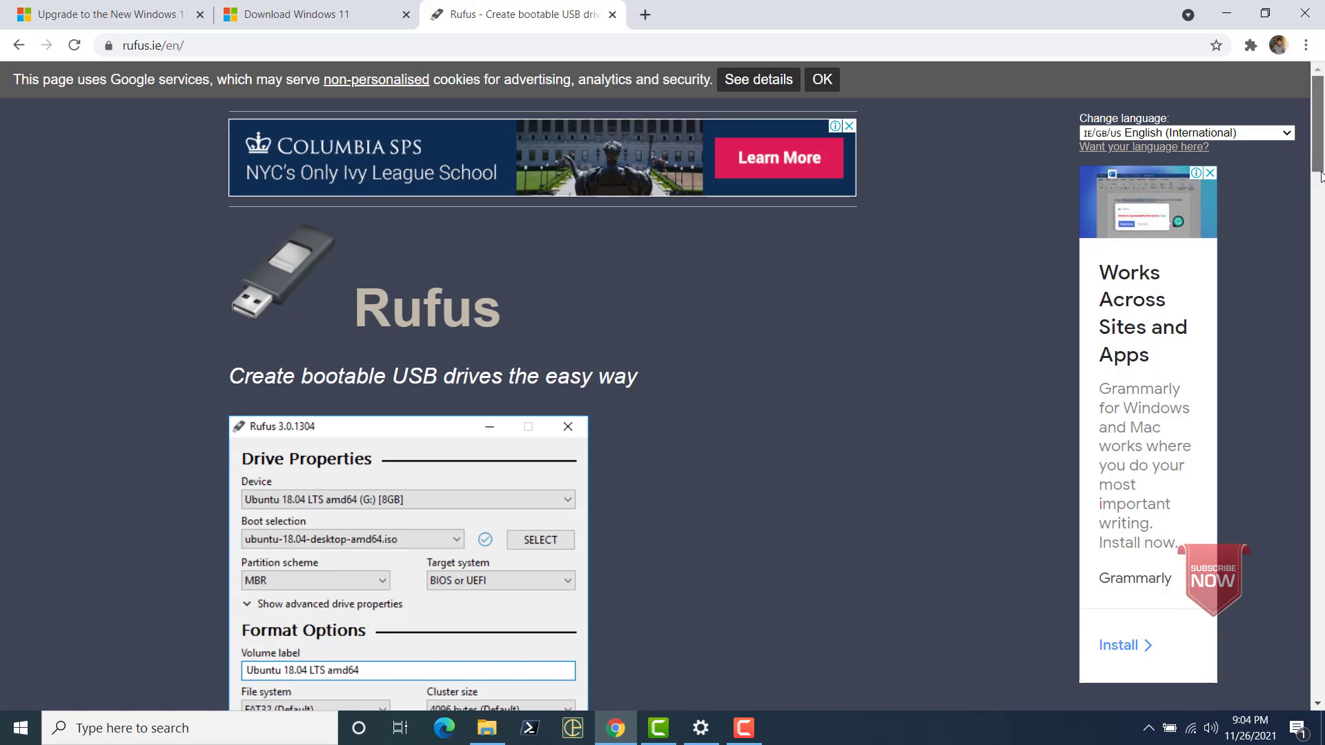
# Step: Download Rufus 3.17 Portable, dismiss the ad, run rufus-3.17p.exe, and decline online update checks
pyautogui.moveTo(1321, 176); pyautogui.dragTo(1322, 295)
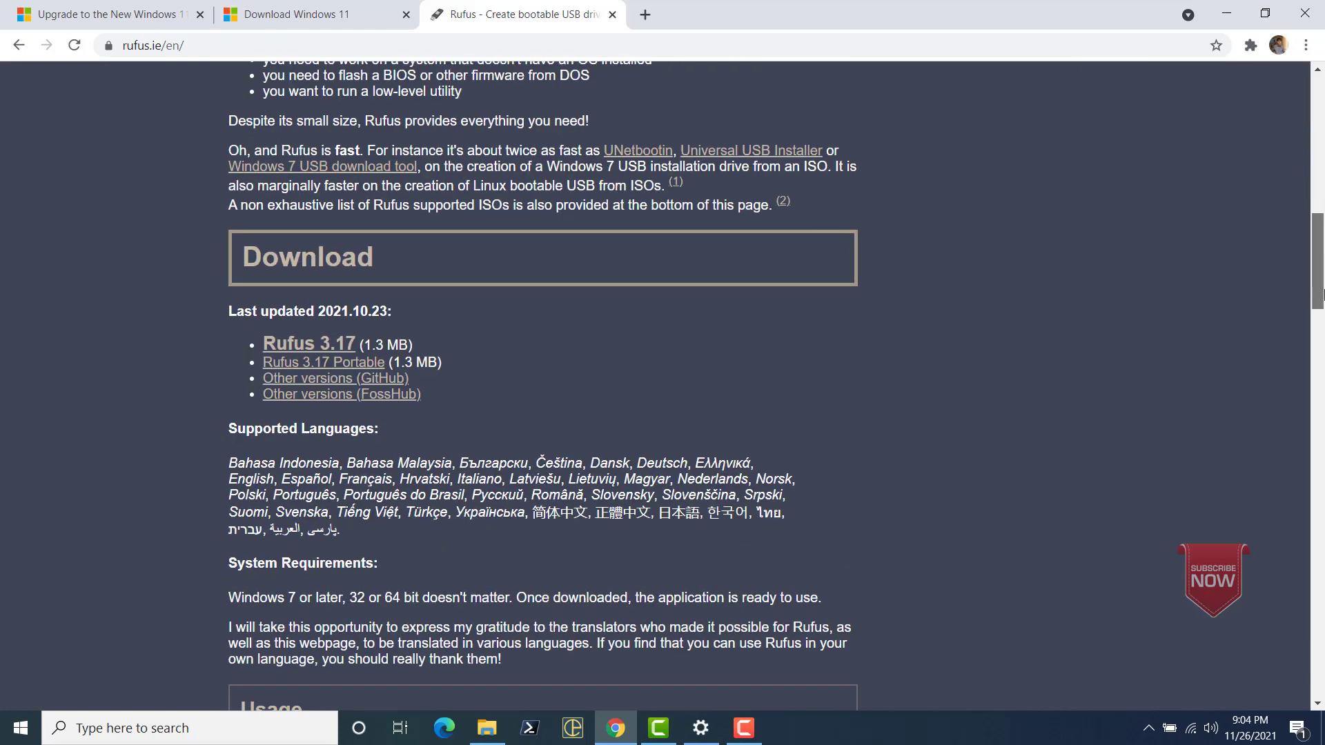
pyautogui.click(321, 364)
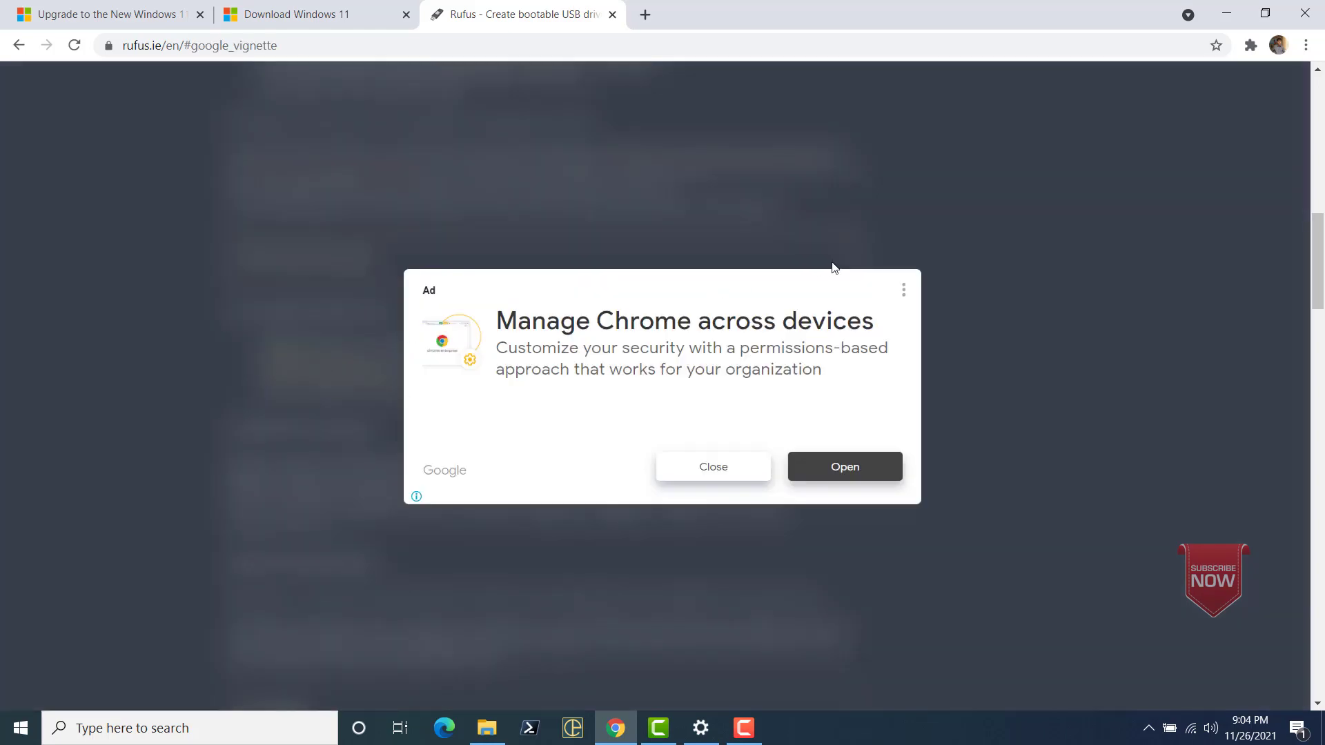
pyautogui.click(741, 469)
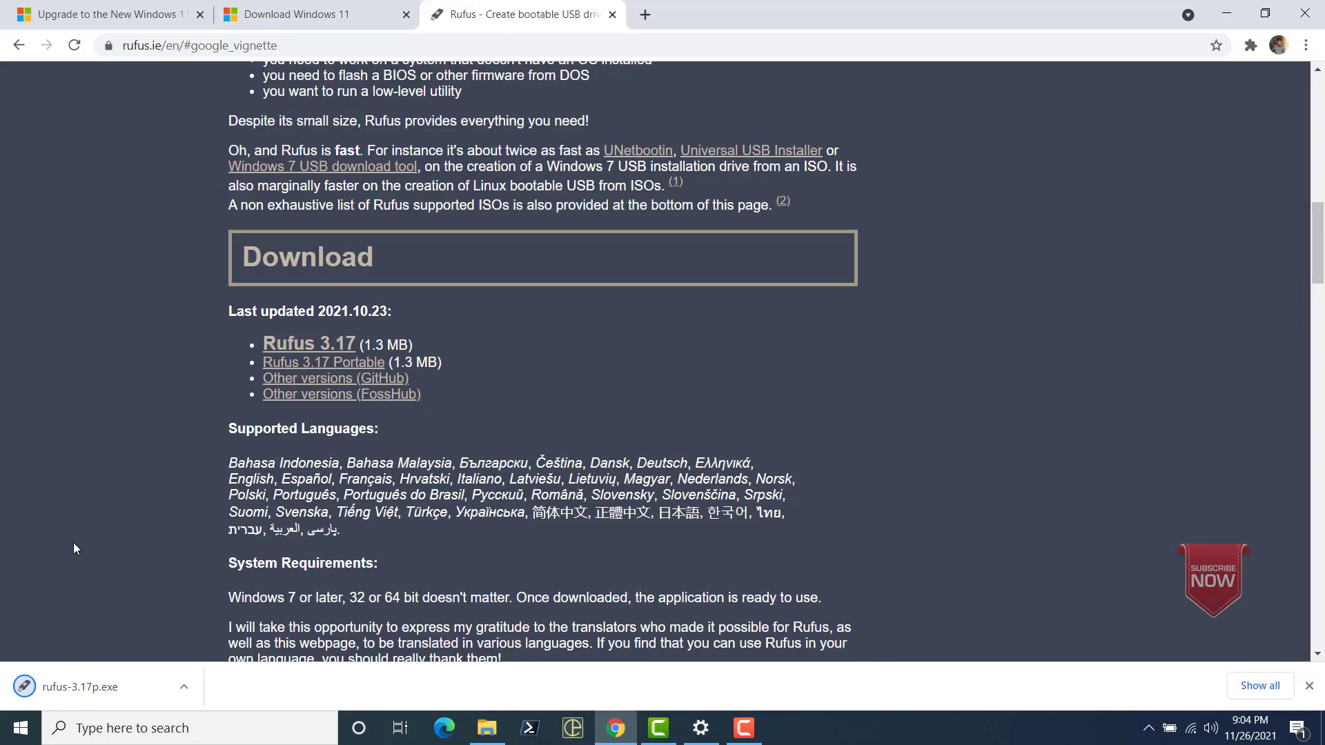
pyautogui.click(83, 688)
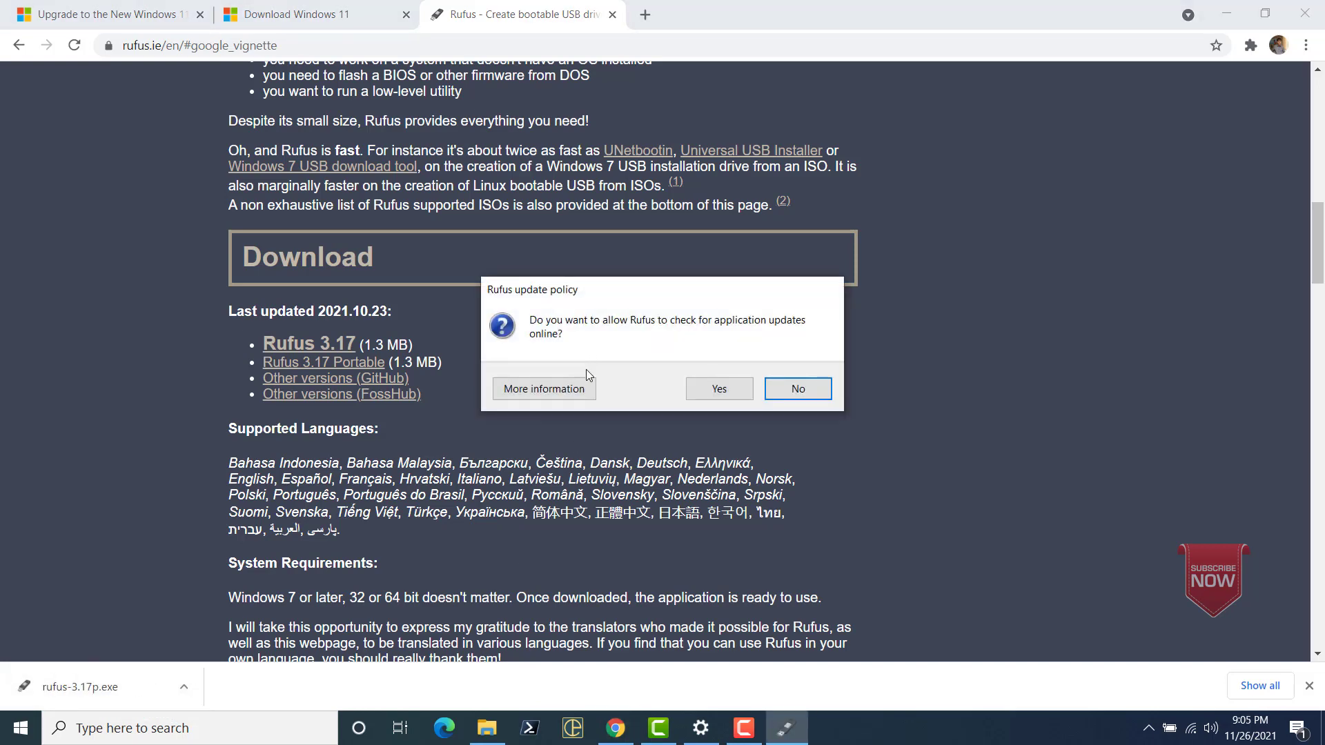
pyautogui.click(793, 391)
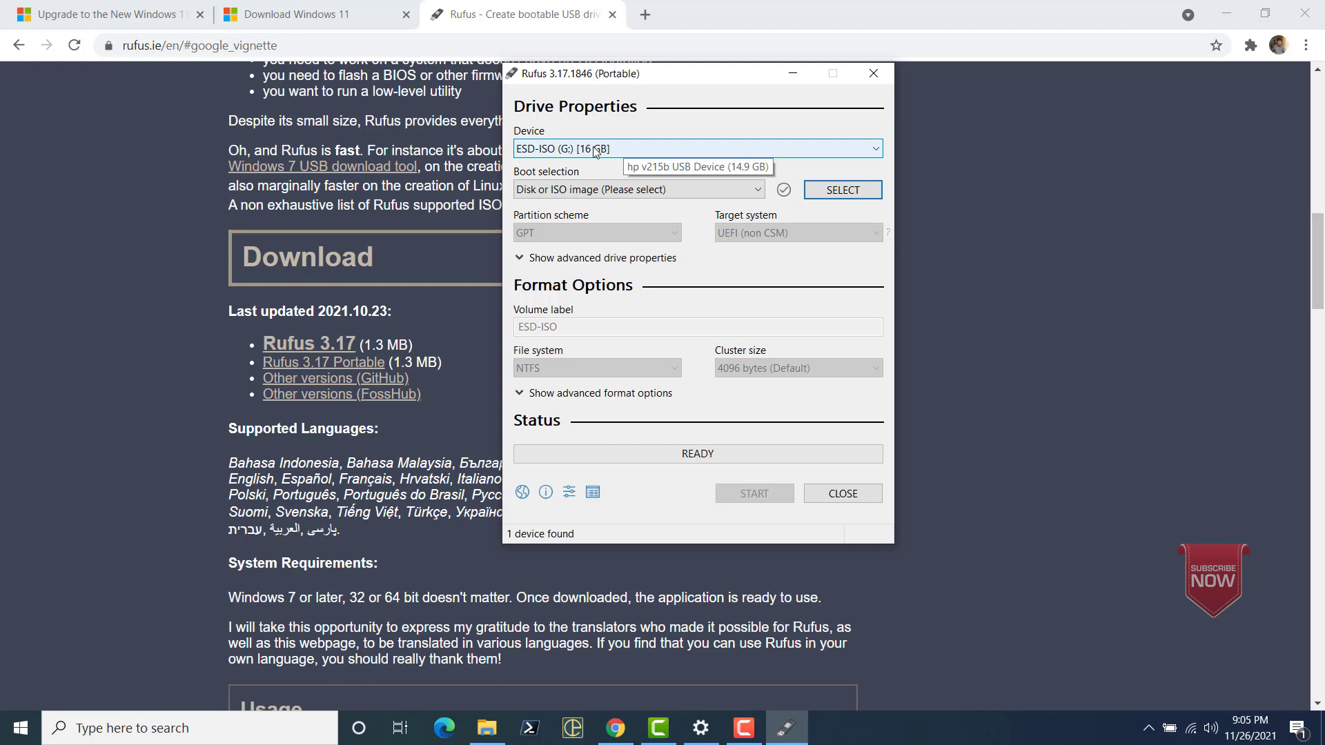
# Step: Check the boot selection choices and load Windows.iso from Downloads as the boot image for the ESD-ISO (G:) drive
pyautogui.click(555, 192)
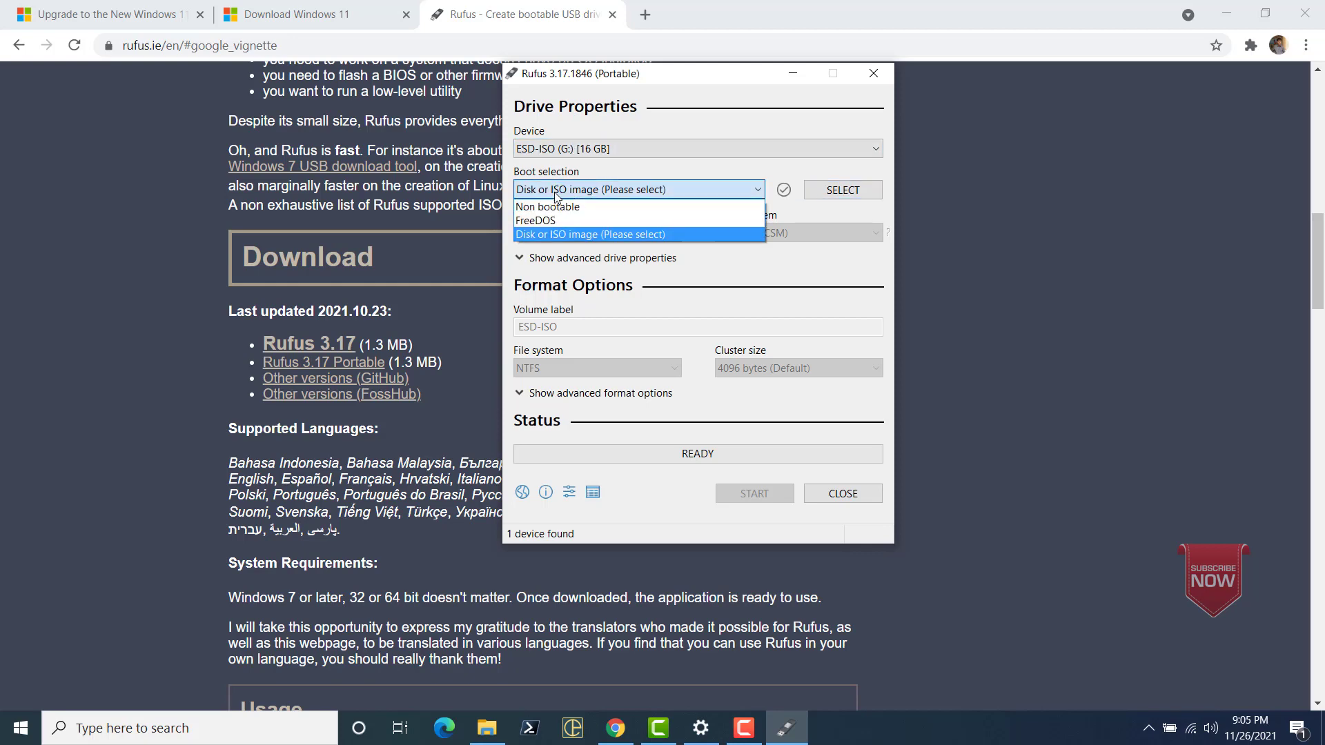
pyautogui.click(555, 192)
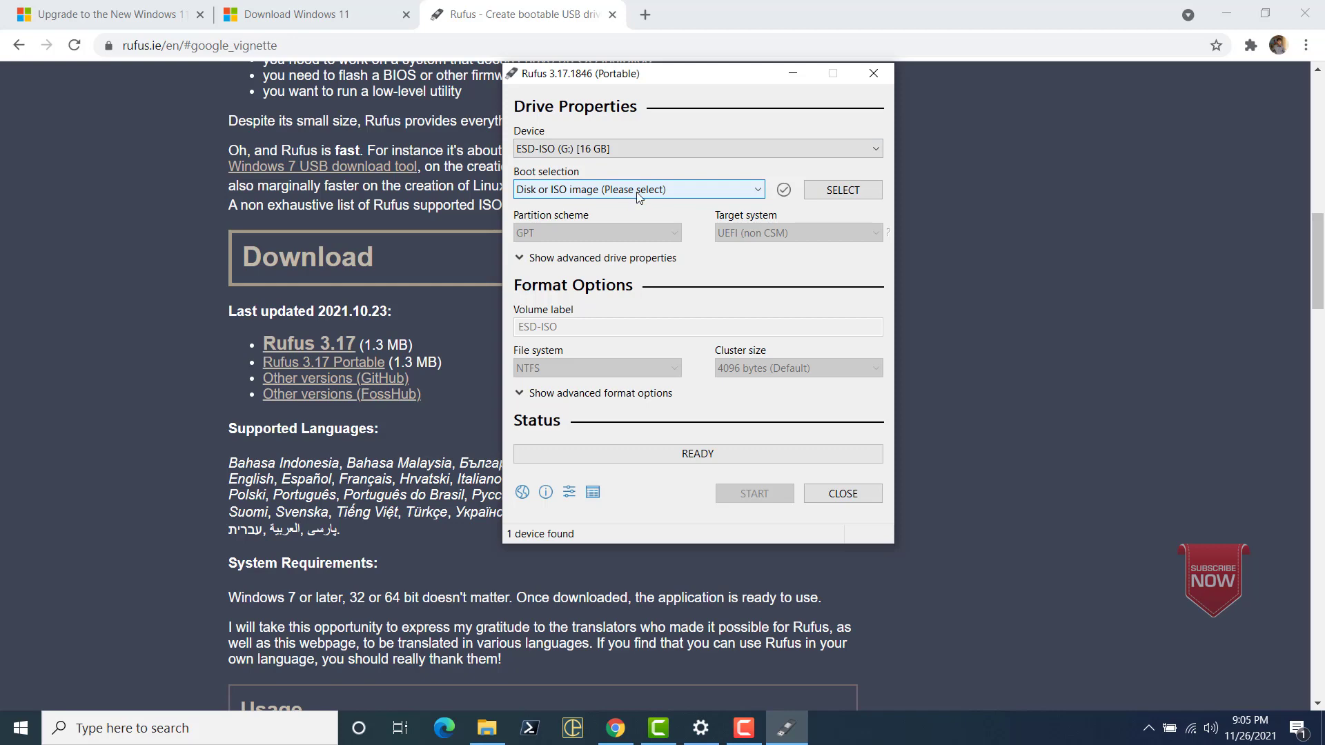
pyautogui.click(852, 191)
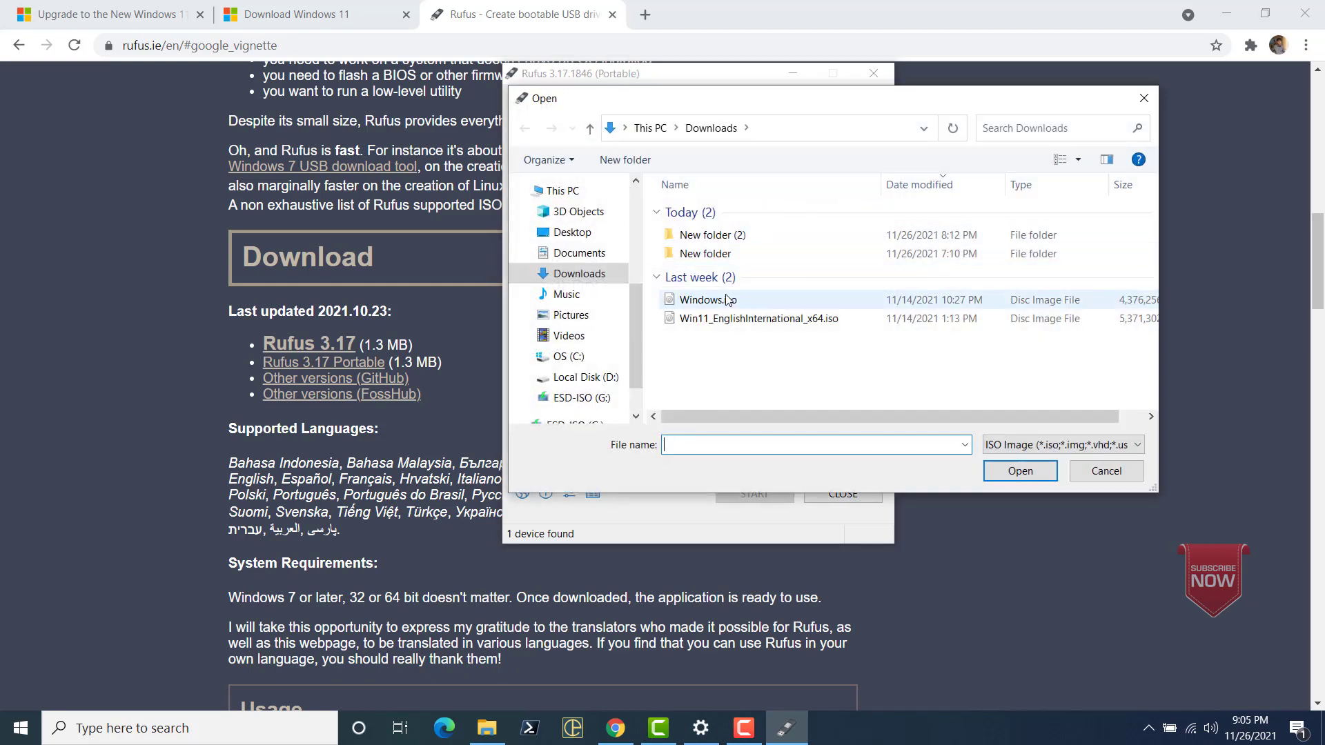
pyautogui.click(723, 302)
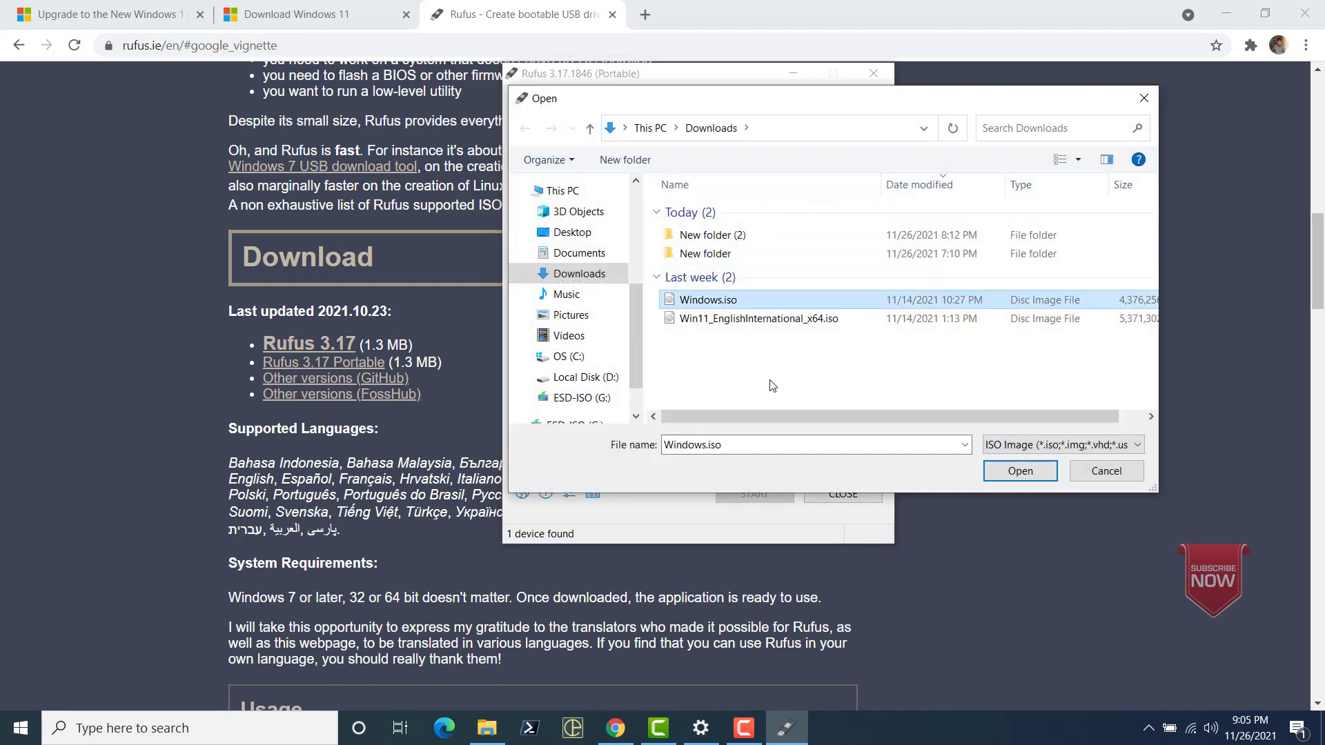
pyautogui.click(1002, 474)
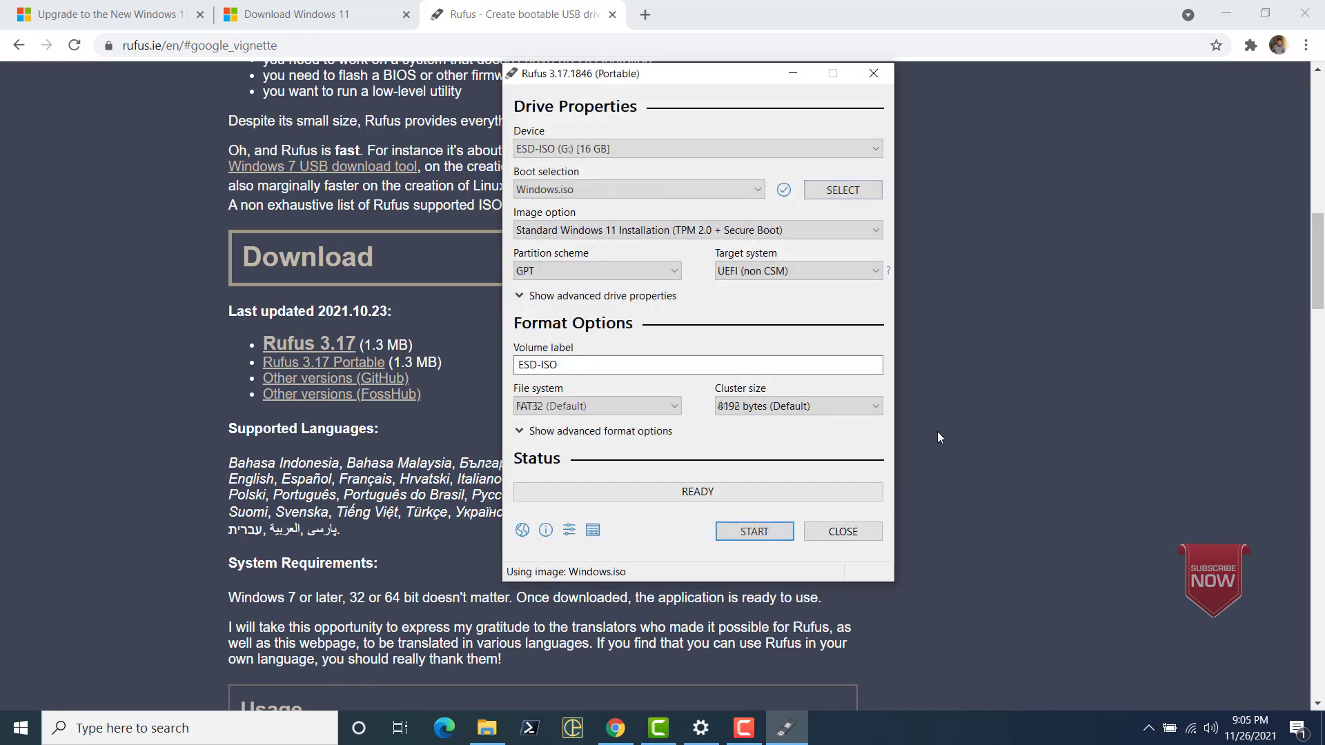
# Step: Set the image option to Extended Windows 11 Installation (no TPM / no Secure Boot) and check the partition scheme and target system choices
pyautogui.click(585, 233)
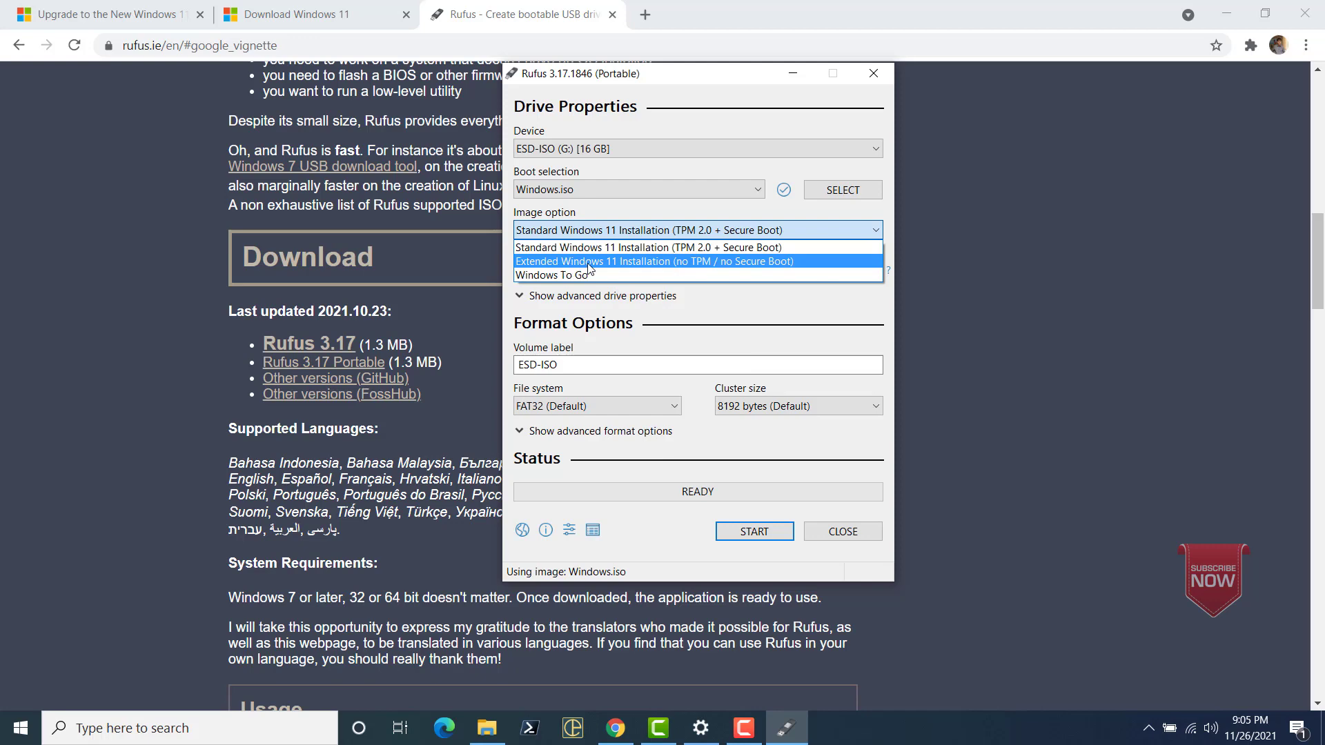
pyautogui.click(730, 260)
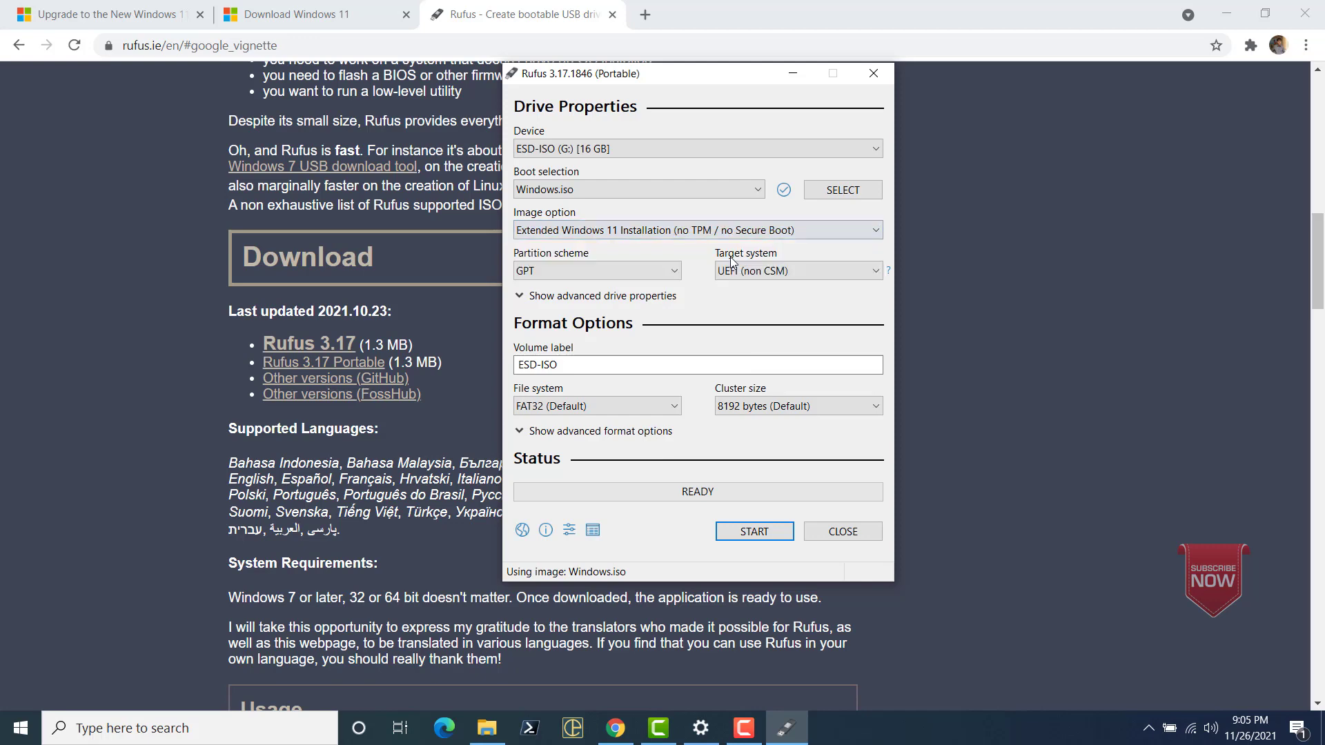
pyautogui.click(617, 275)
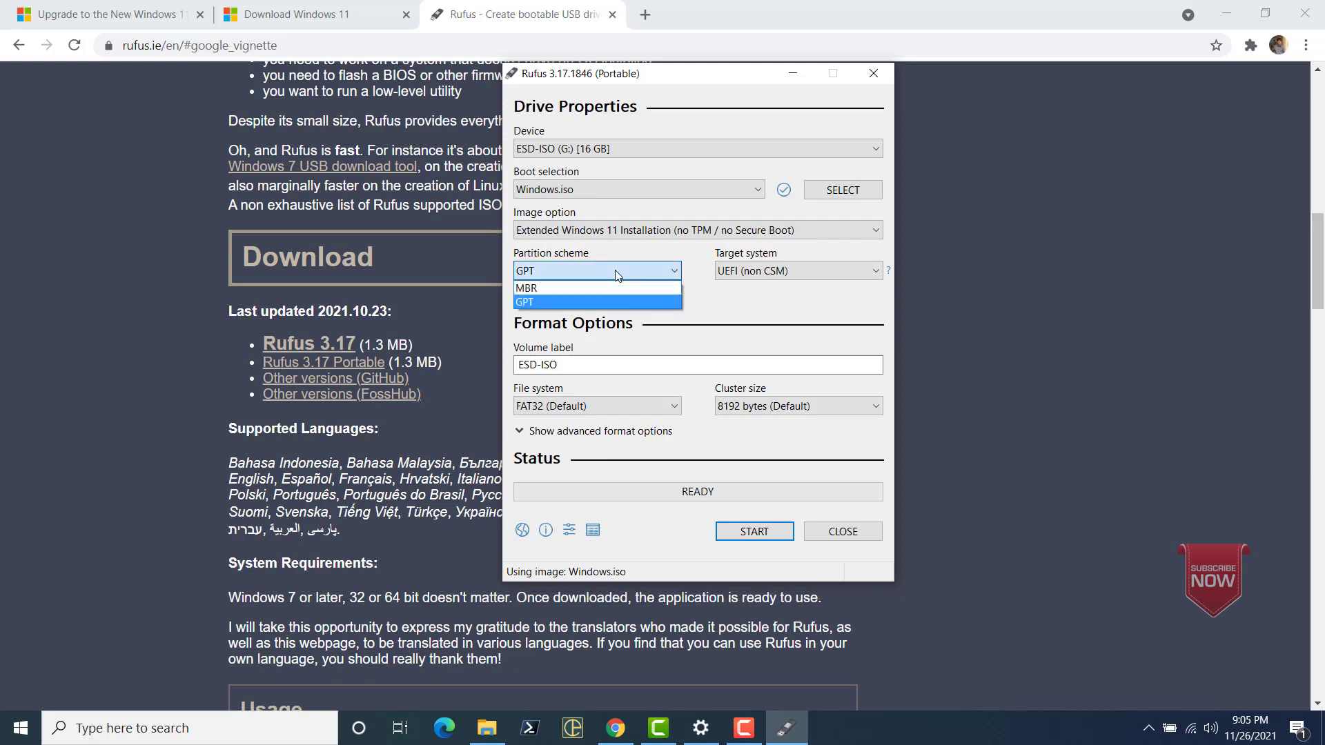
pyautogui.click(618, 276)
pyautogui.click(766, 270)
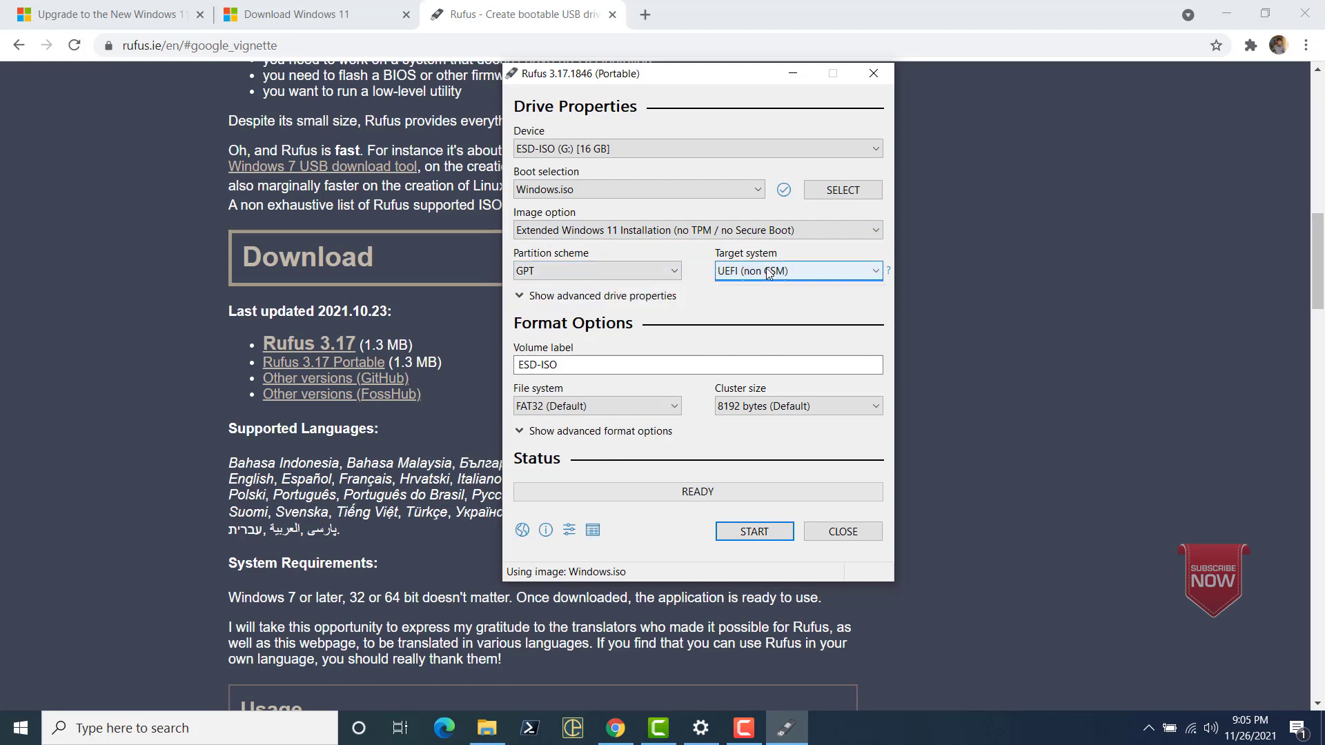
pyautogui.click(767, 270)
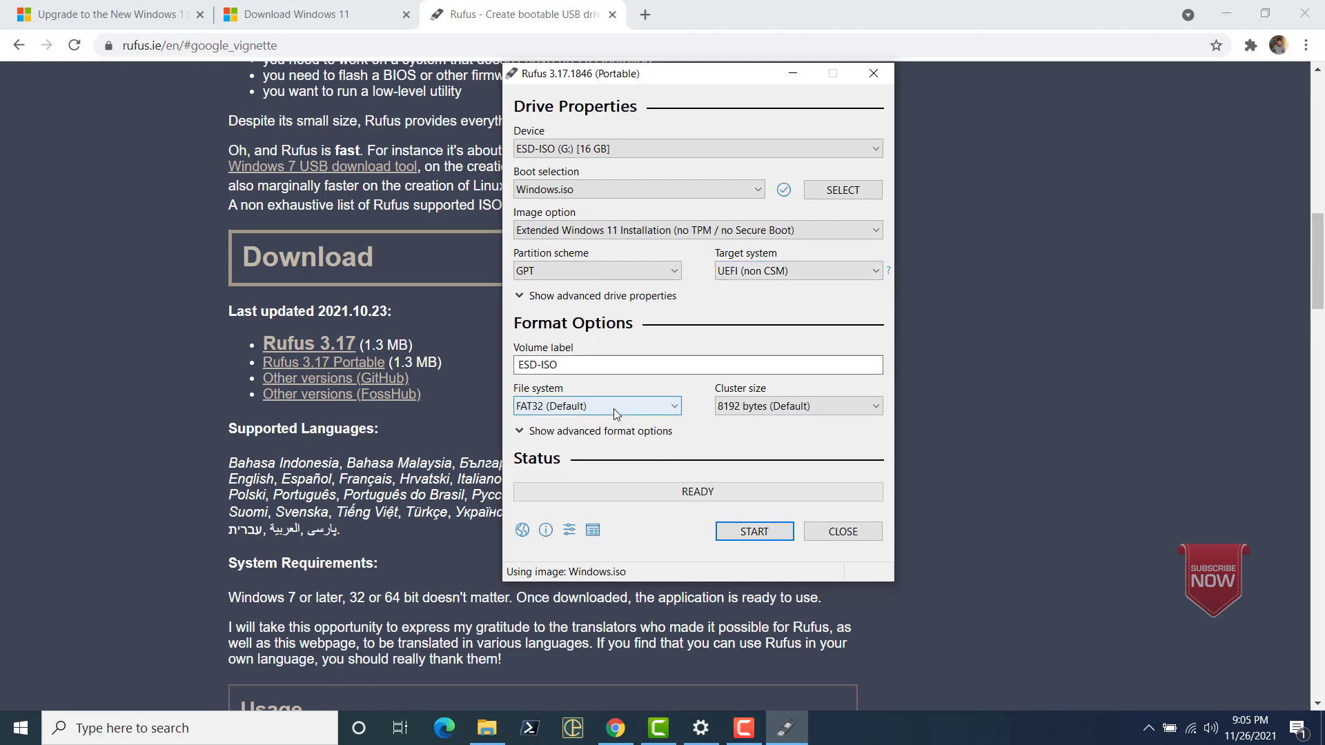
# Step: Set the file system to NTFS and close Rufus without starting the USB creation
pyautogui.click(567, 411)
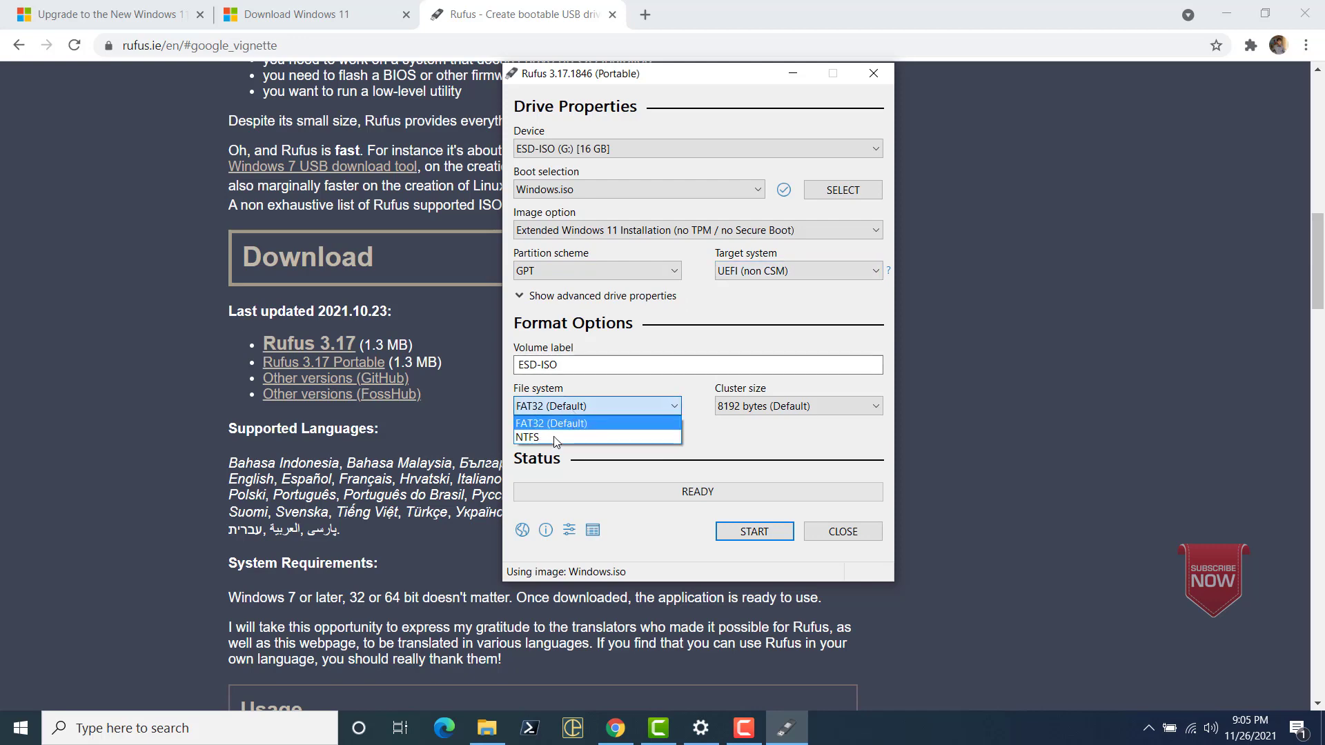
pyautogui.click(549, 447)
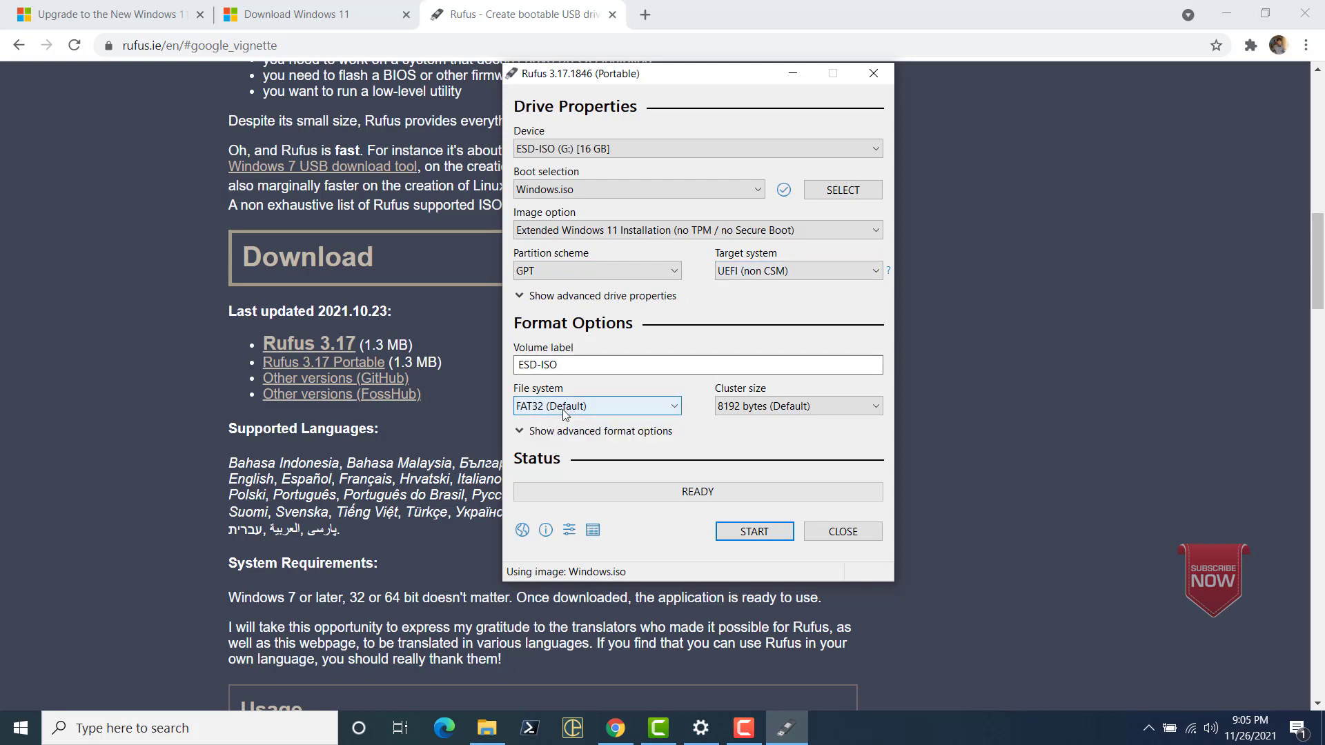
pyautogui.click(561, 409)
pyautogui.click(552, 437)
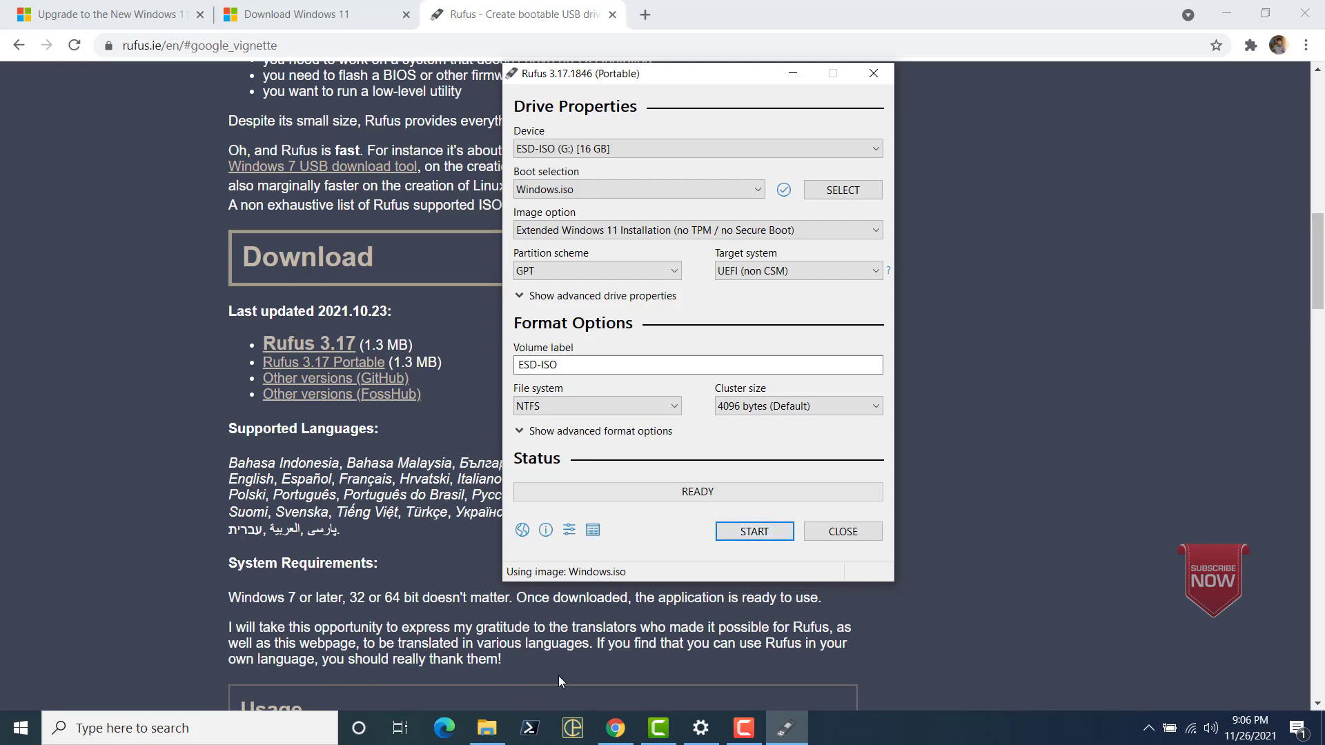
pyautogui.click(816, 533)
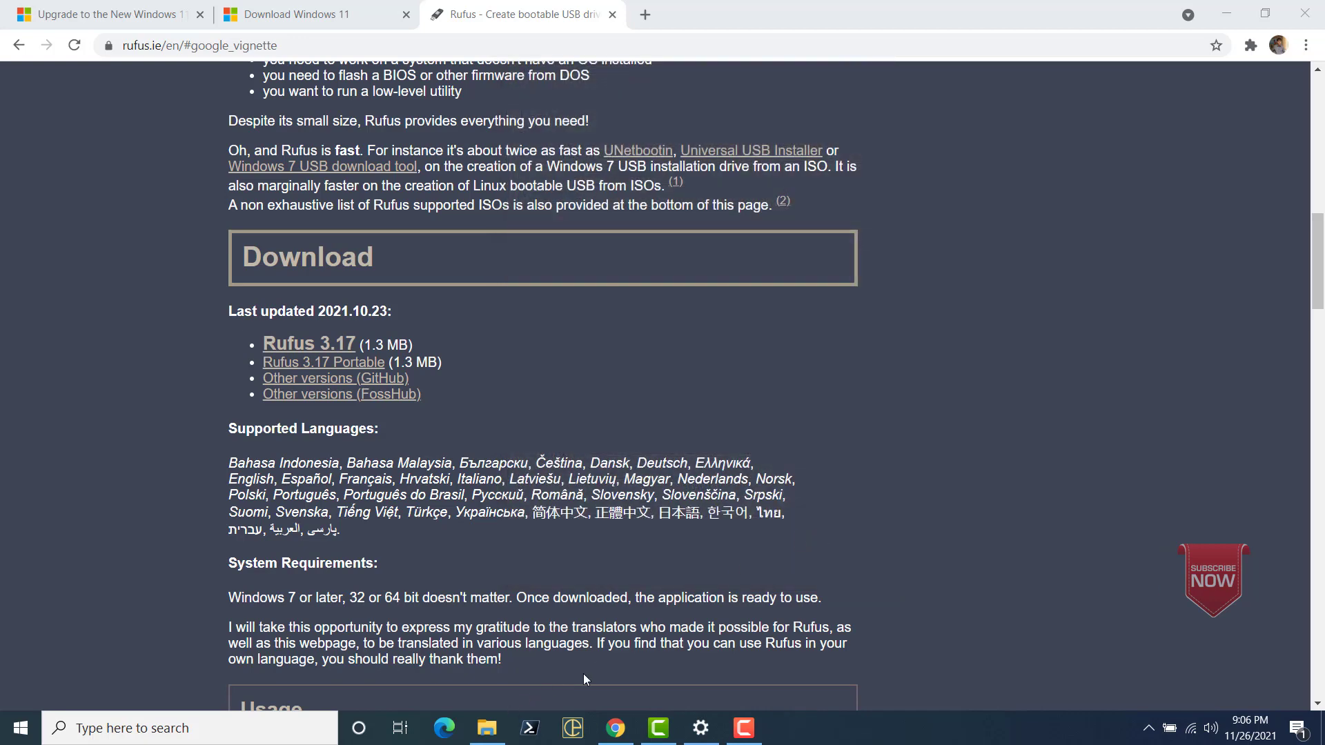
# Step: Switch to File Explorer and open the ESD-ISO (G:) drive to examine its installation files, including setup.exe
pyautogui.click(476, 736)
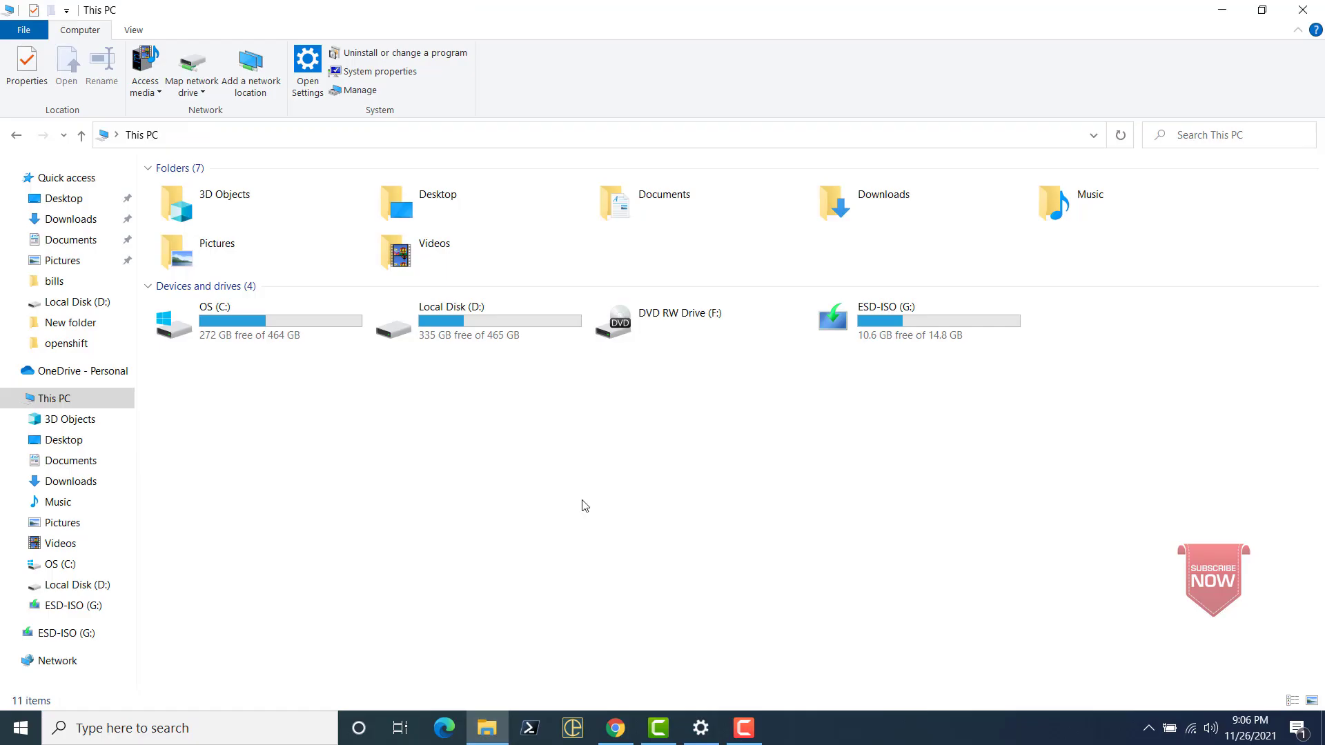
pyautogui.click(886, 322)
pyautogui.doubleClick(886, 318)
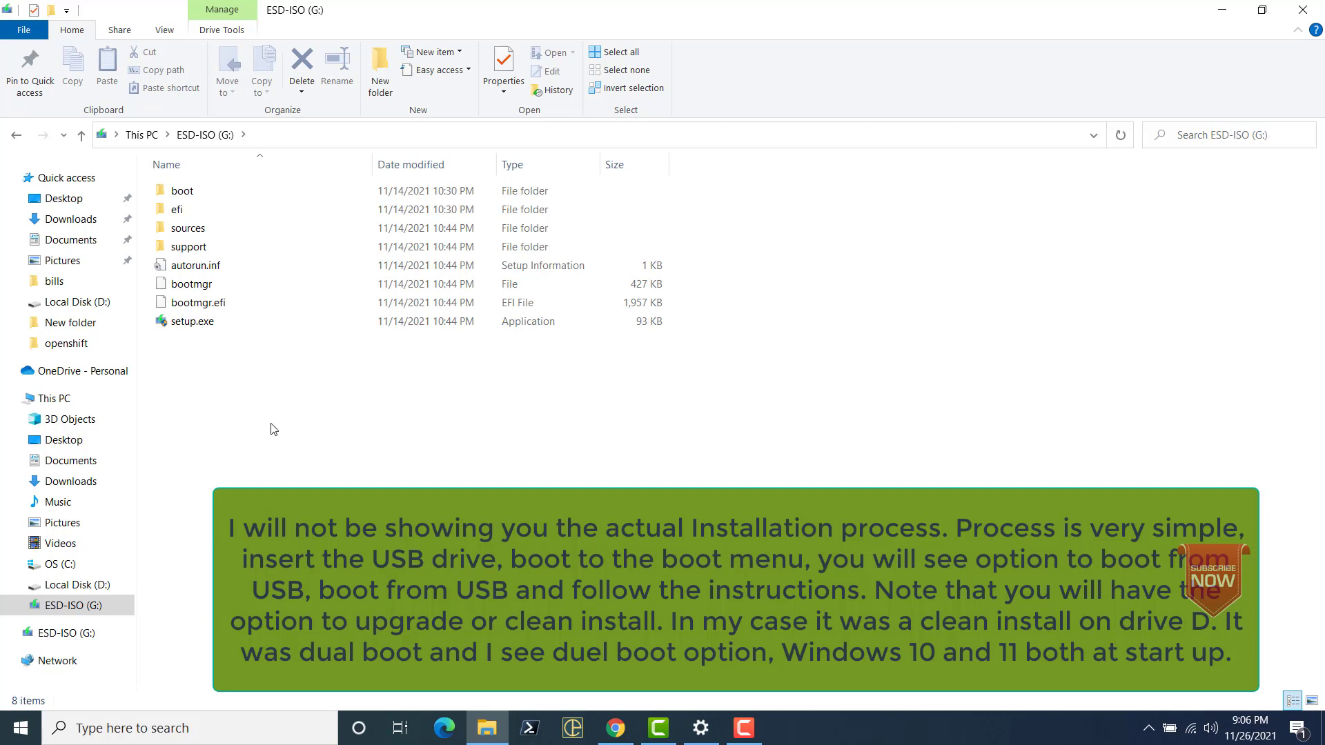
pyautogui.click(189, 326)
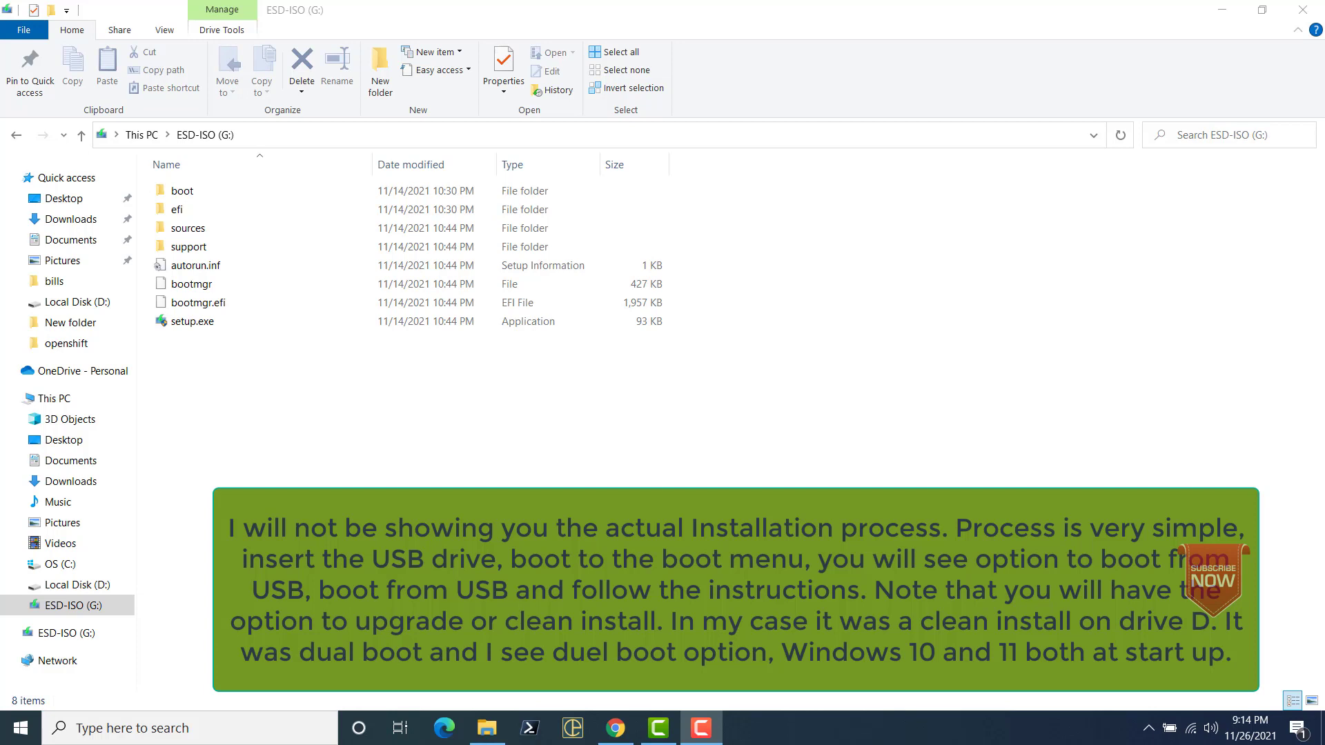
pyautogui.click(43, 401)
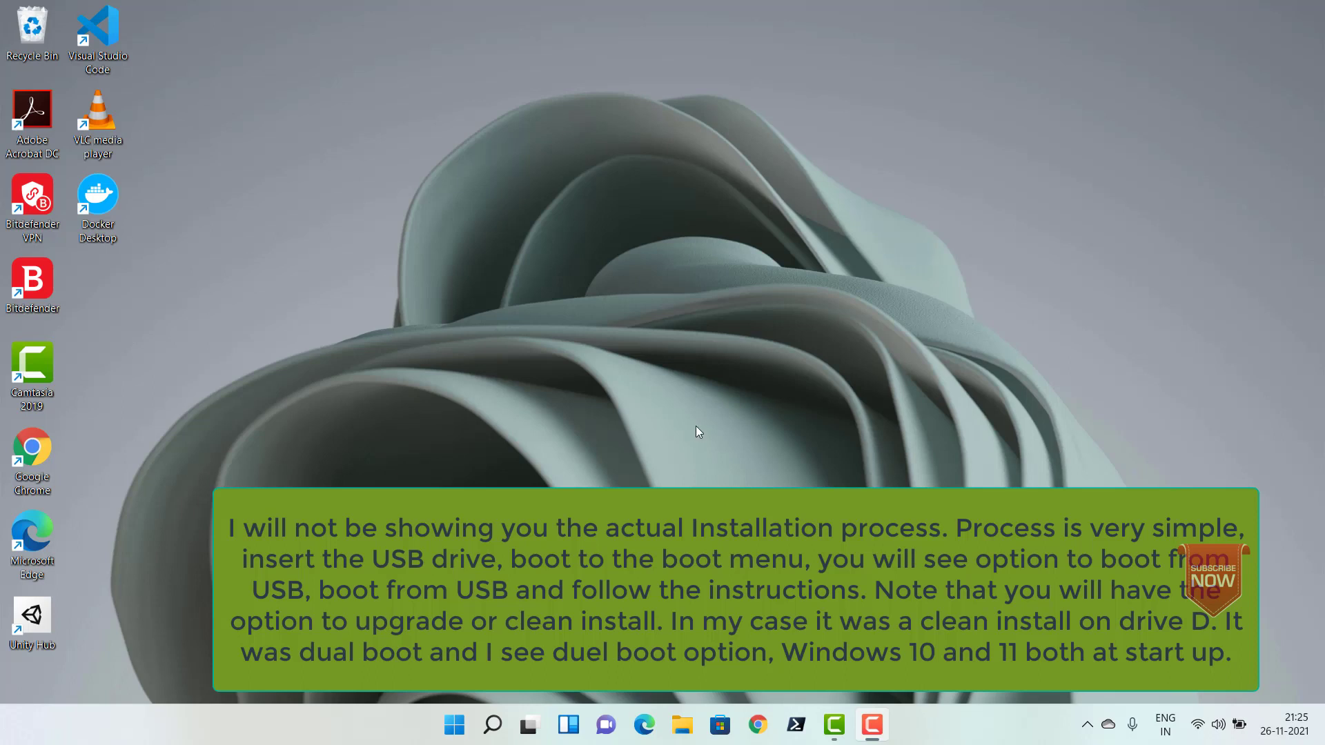
# Step: Open the Windows 11 system activation settings and expand the activation state details
pyautogui.click(455, 726)
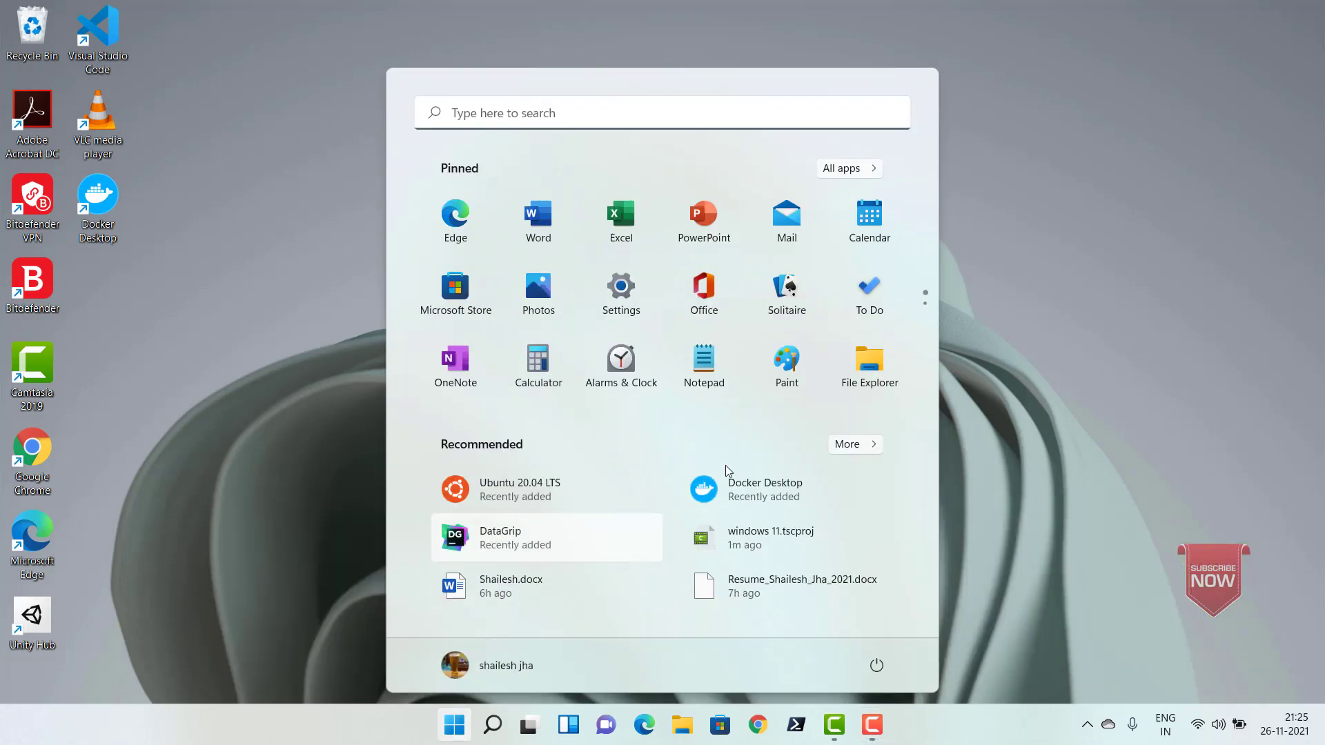
pyautogui.click(625, 298)
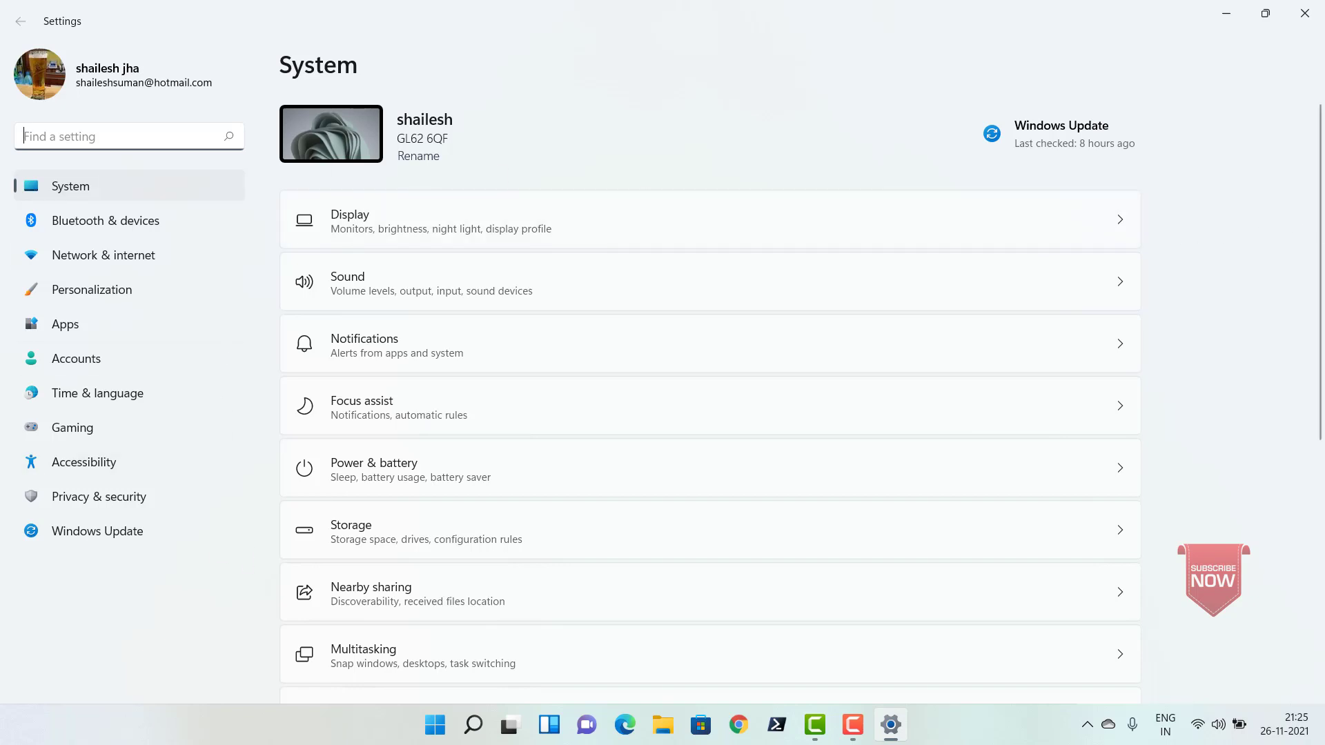
pyautogui.scroll(-5, 1166, 449)
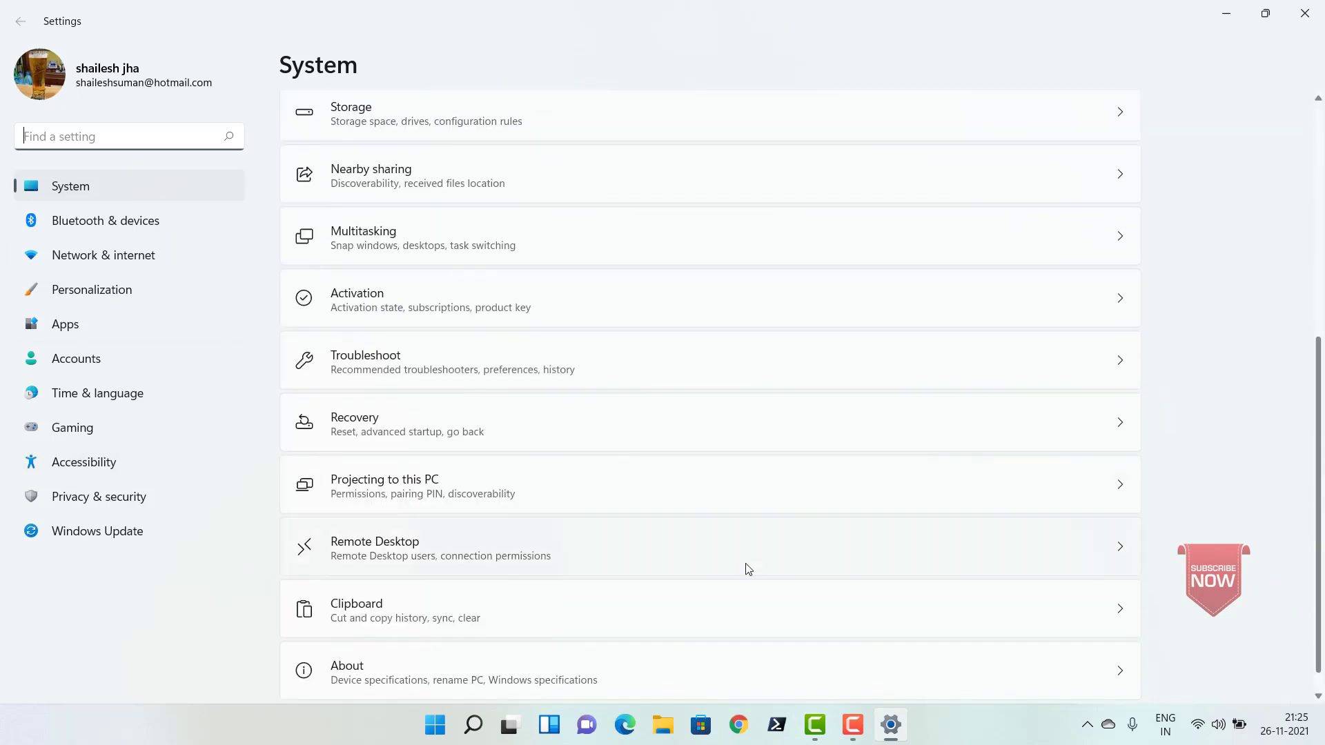
pyautogui.click(340, 299)
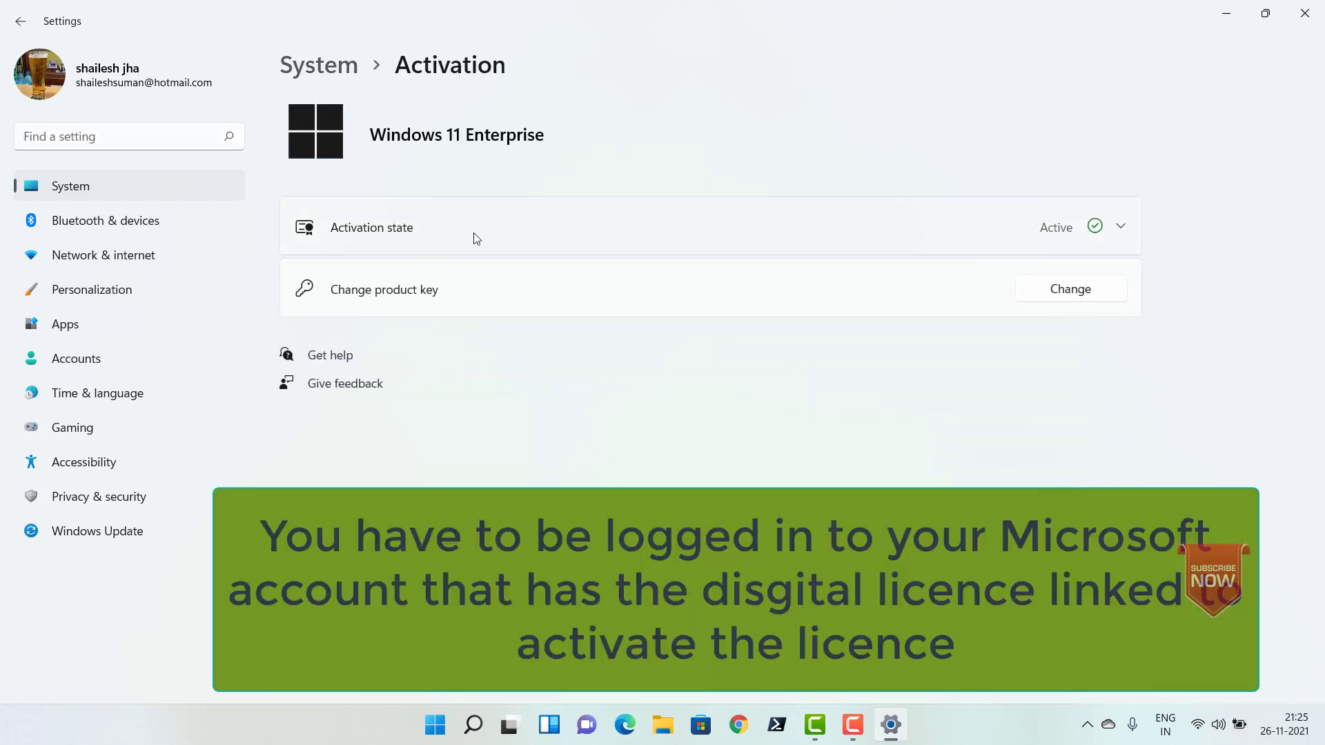
pyautogui.click(404, 231)
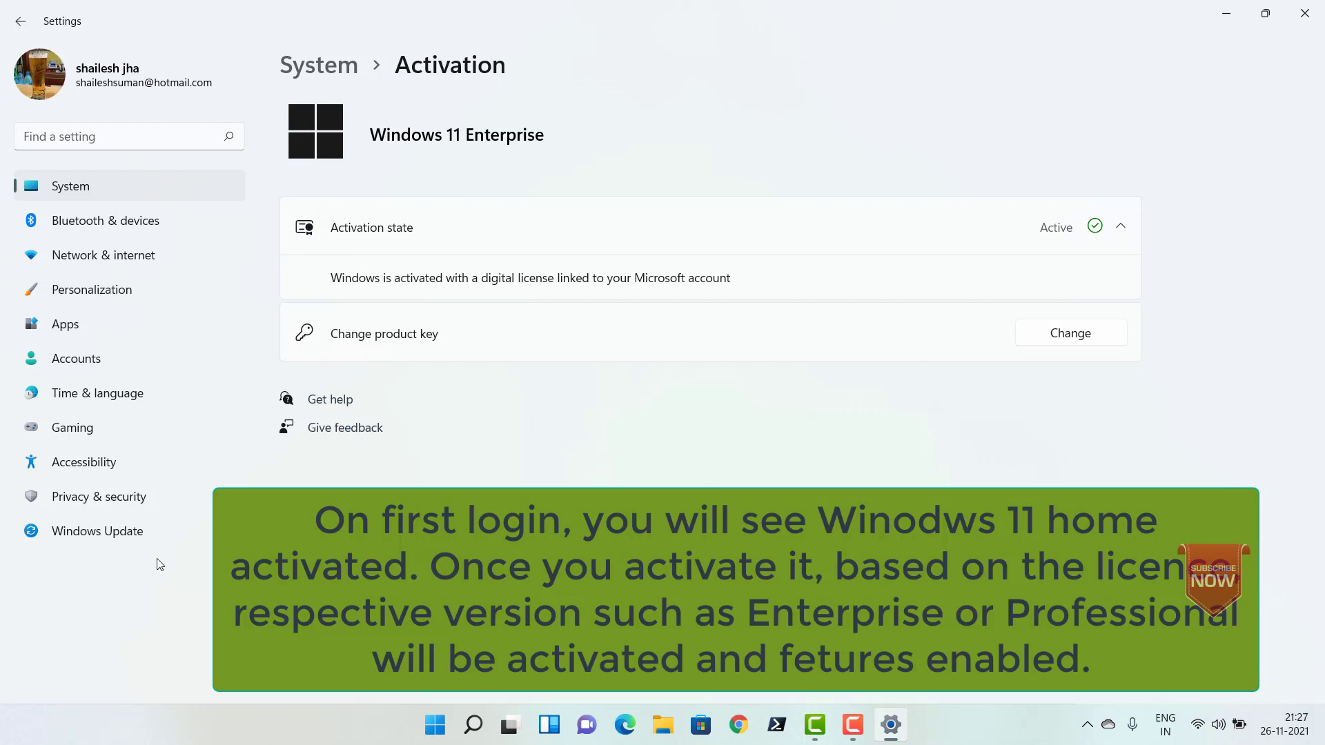
# Step: Open Windows Update and start installing the pending Windows Subsystem for Linux updates
pyautogui.click(107, 540)
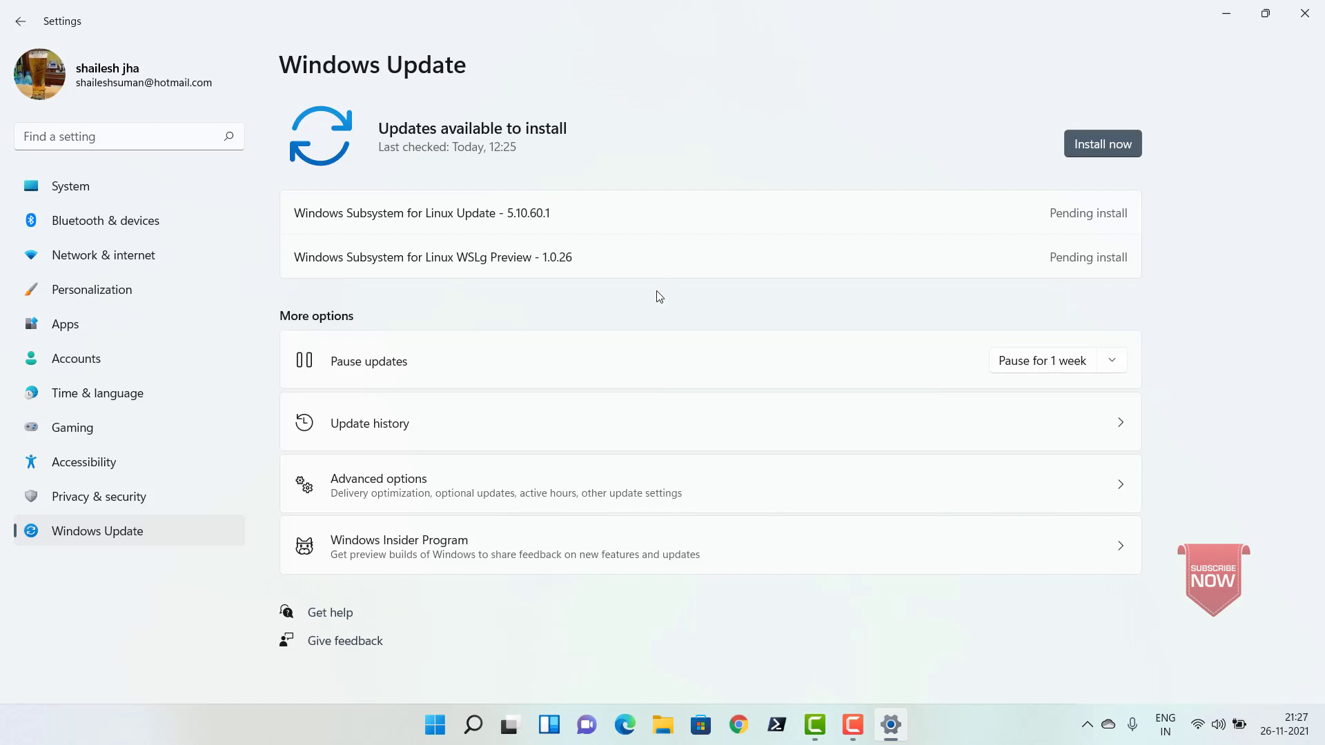
pyautogui.click(1088, 145)
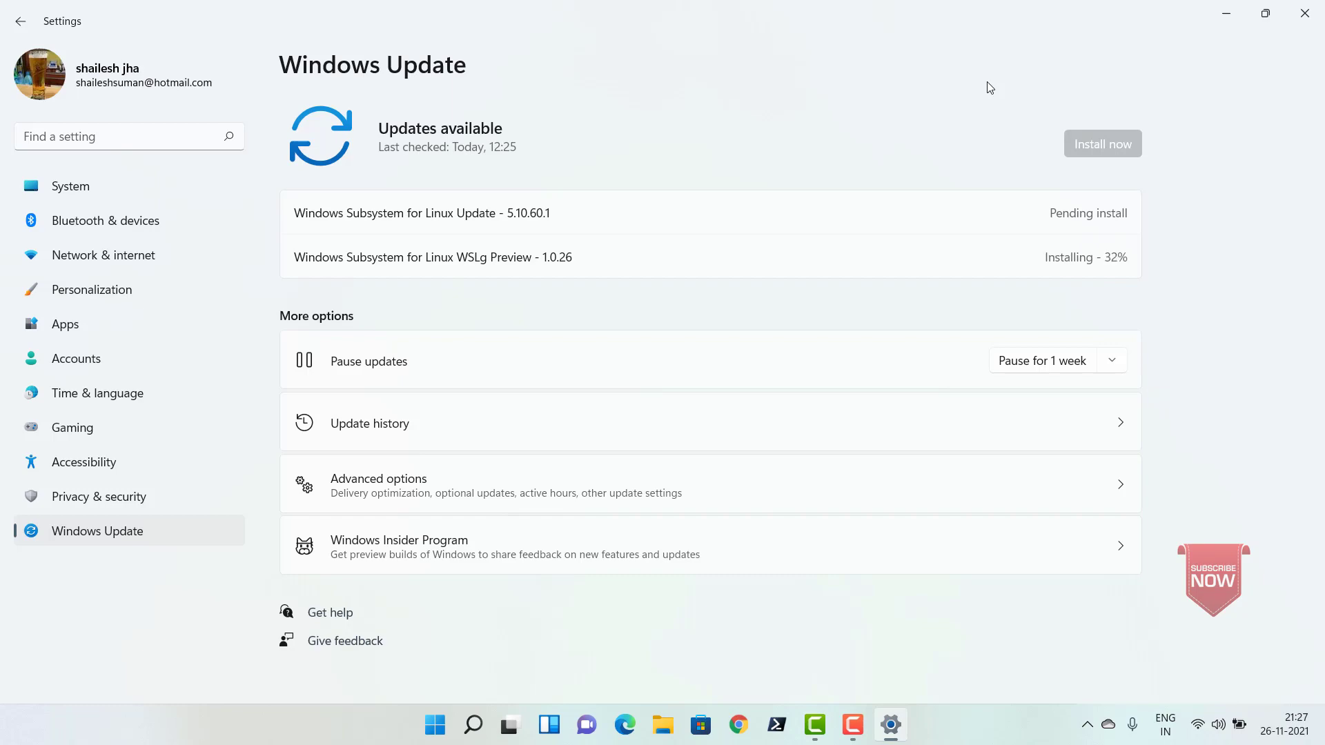
# Step: Open the Windows Update history, expand the driver updates to review them, and close Settings
pyautogui.click(390, 443)
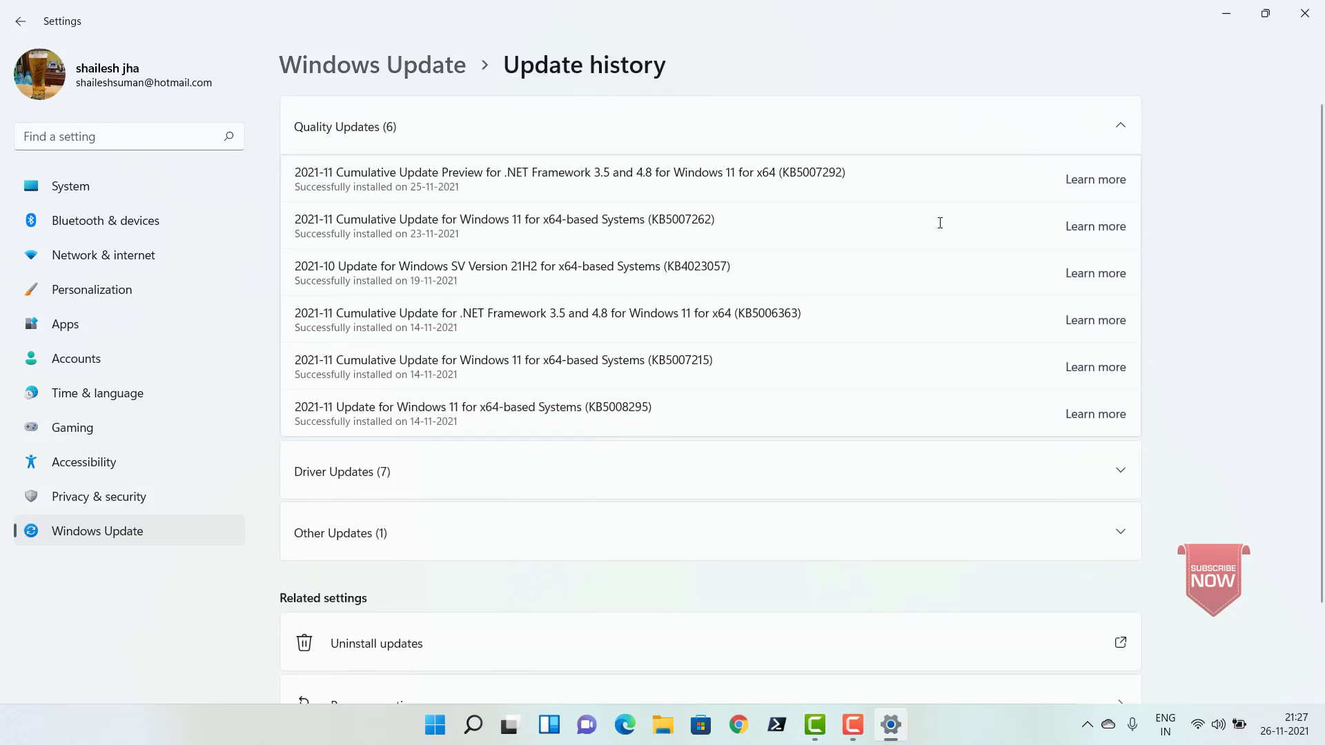
pyautogui.click(949, 478)
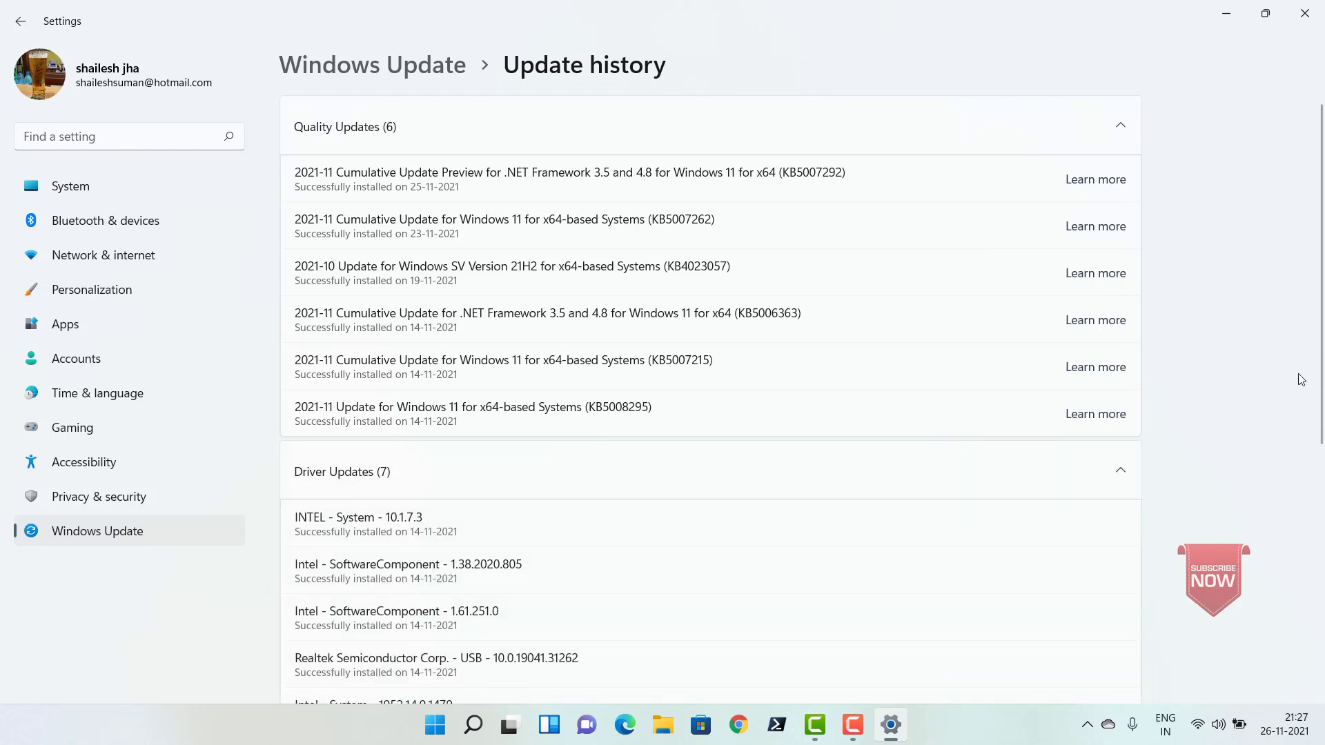
pyautogui.moveTo(1320, 378); pyautogui.dragTo(1310, 323)
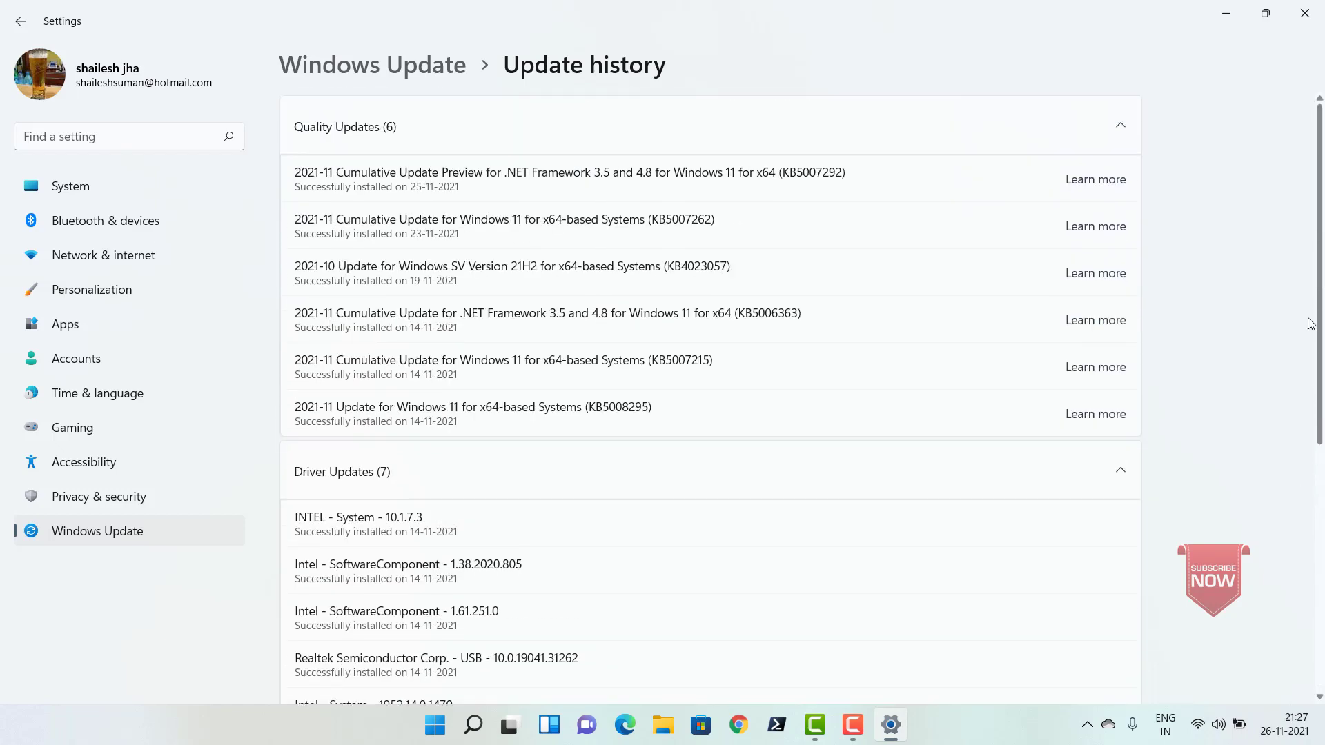
pyautogui.click(1301, 14)
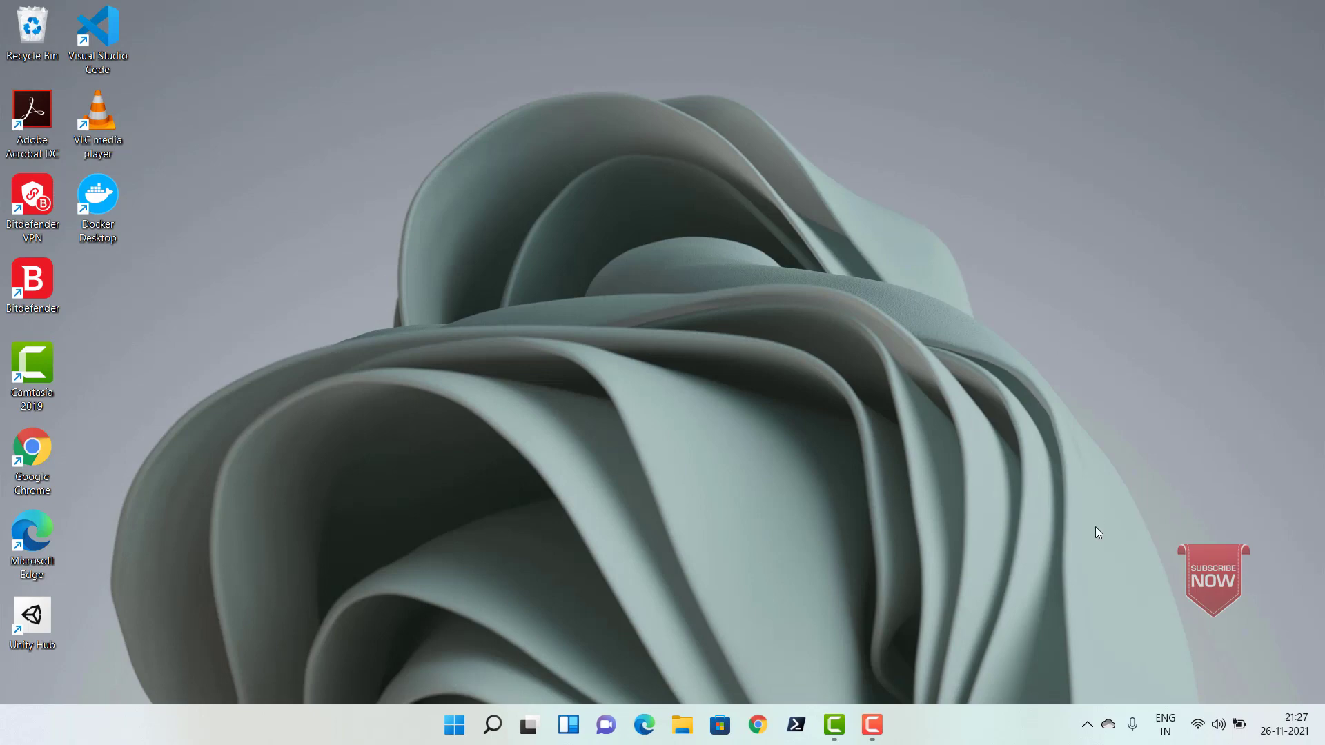
# Step: Reopen Settings and go to the system display settings to examine the brightness slider
pyautogui.click(1195, 734)
pyautogui.click(801, 589)
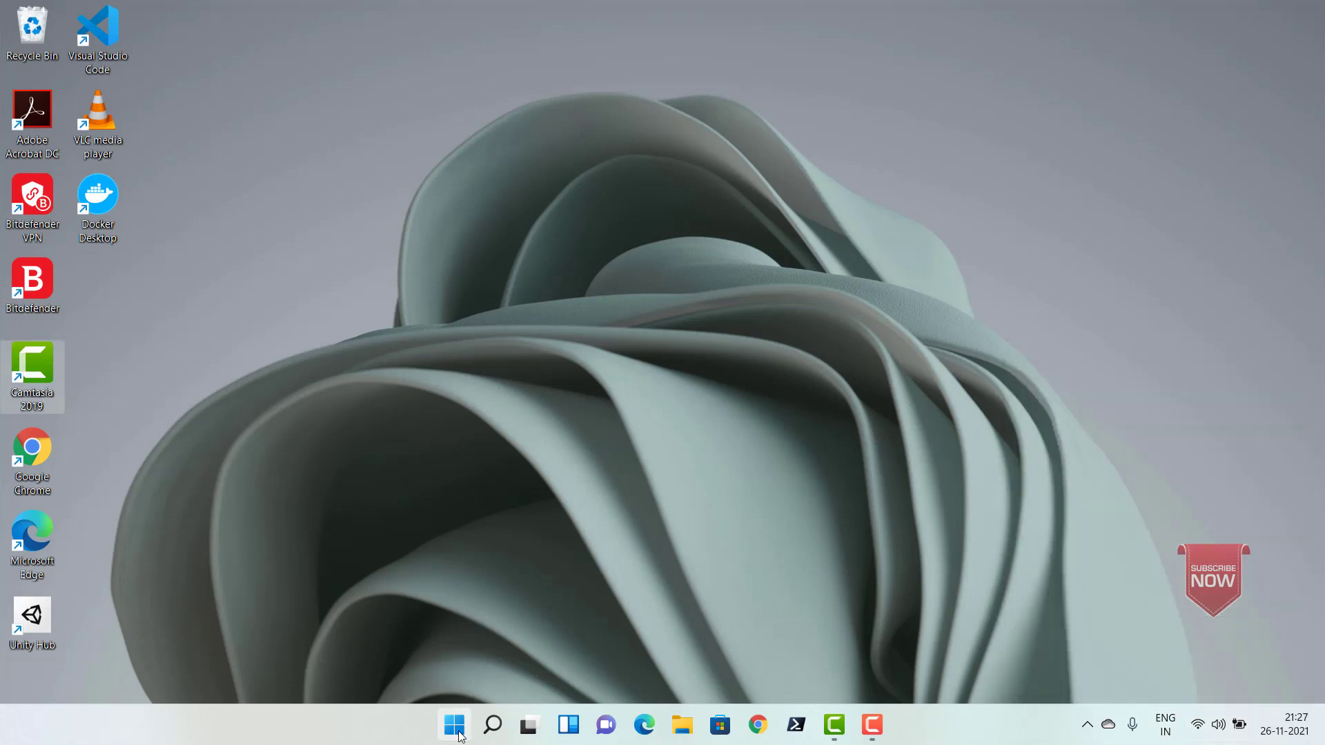
pyautogui.click(455, 726)
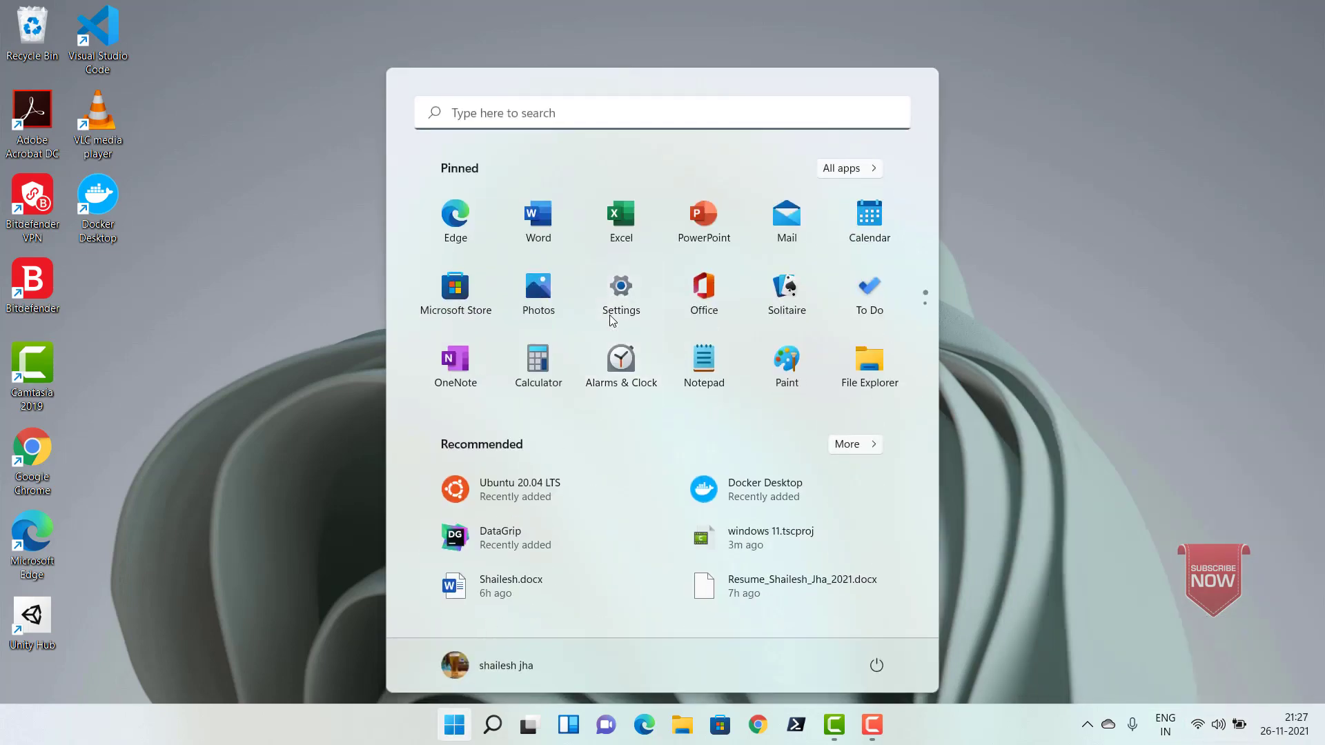
pyautogui.click(610, 318)
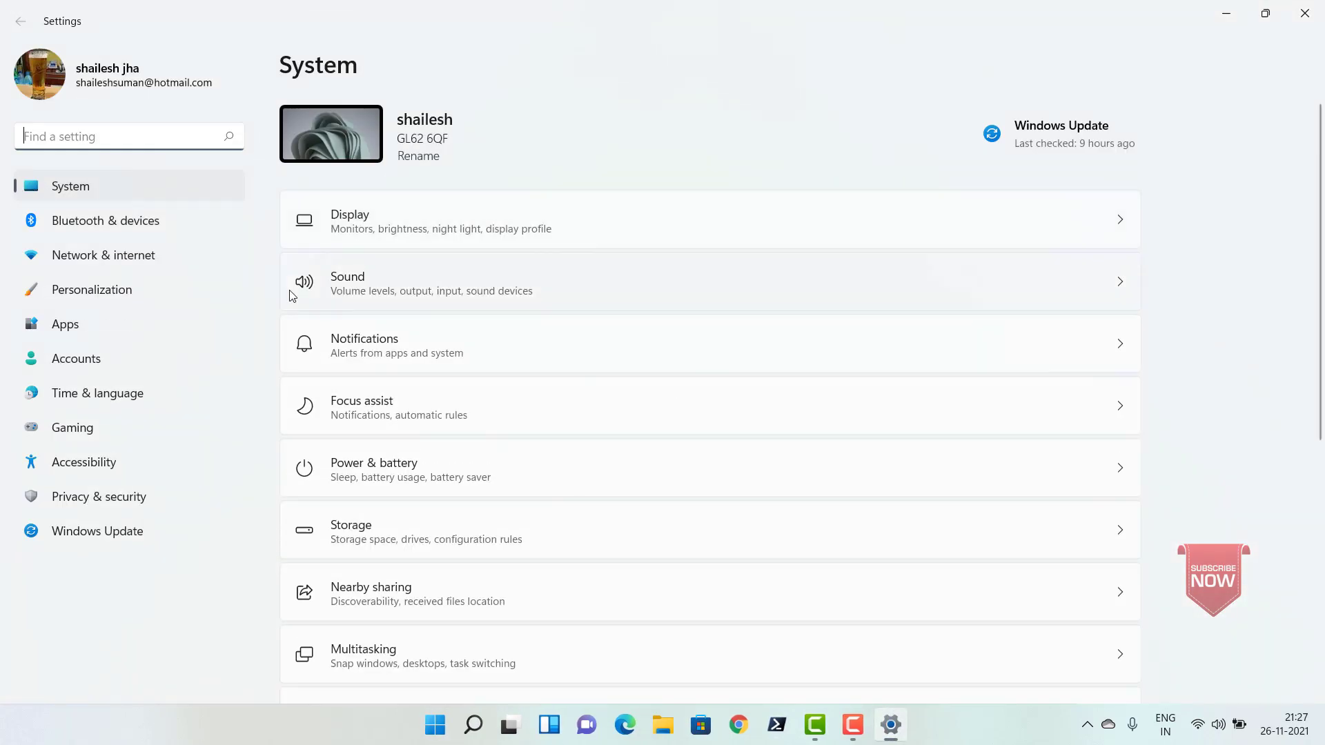
pyautogui.click(358, 222)
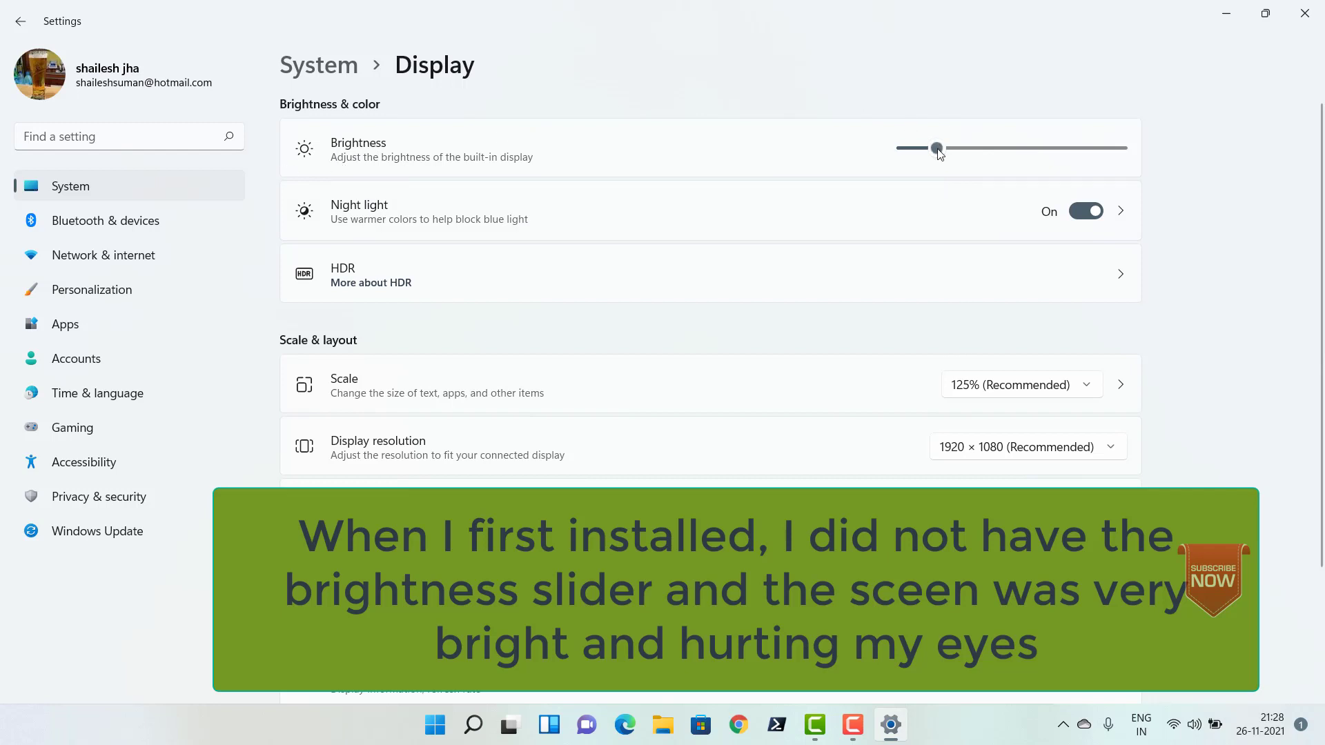
pyautogui.moveTo(939, 151)
pyautogui.mouseDown()
pyautogui.moveTo(925, 157)
pyautogui.moveTo(940, 155)
pyautogui.mouseUp()
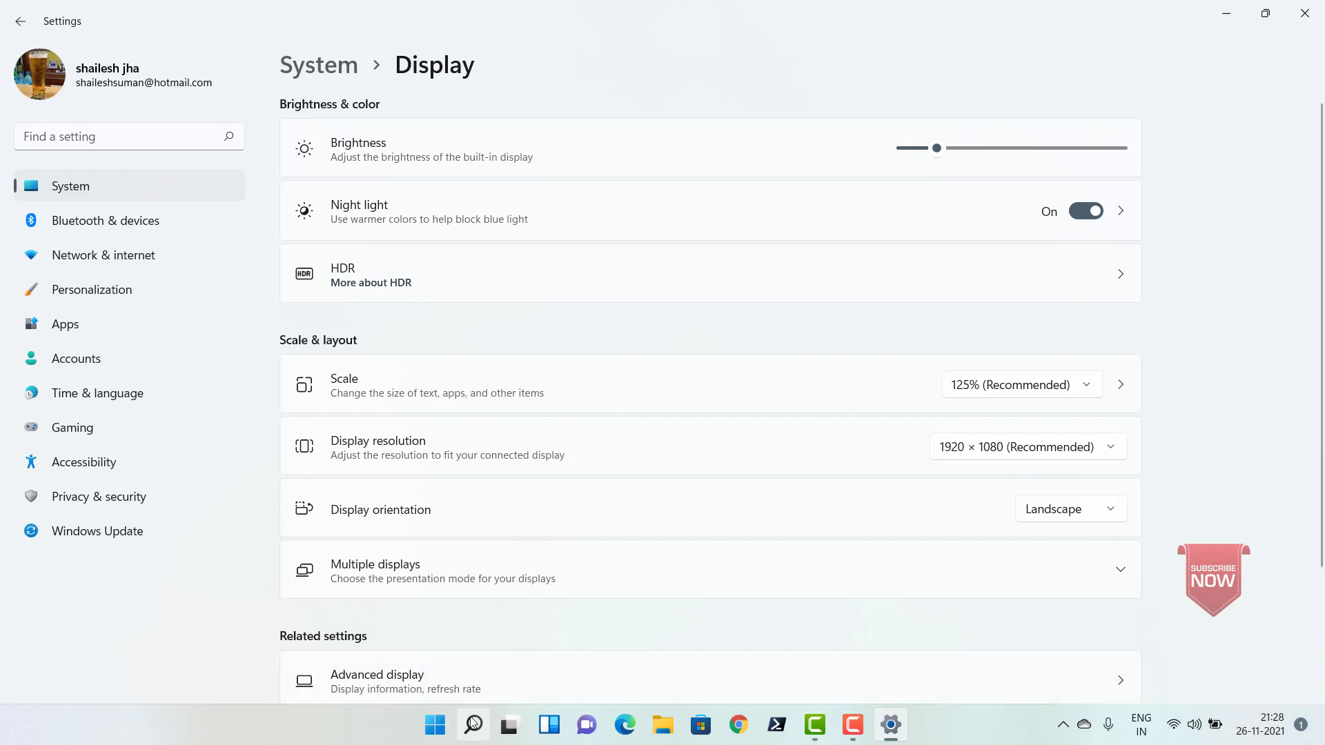
# Step: Search for and open Device Manager, move its window clear of the settings list, and expand Display adapters
pyautogui.click(434, 725)
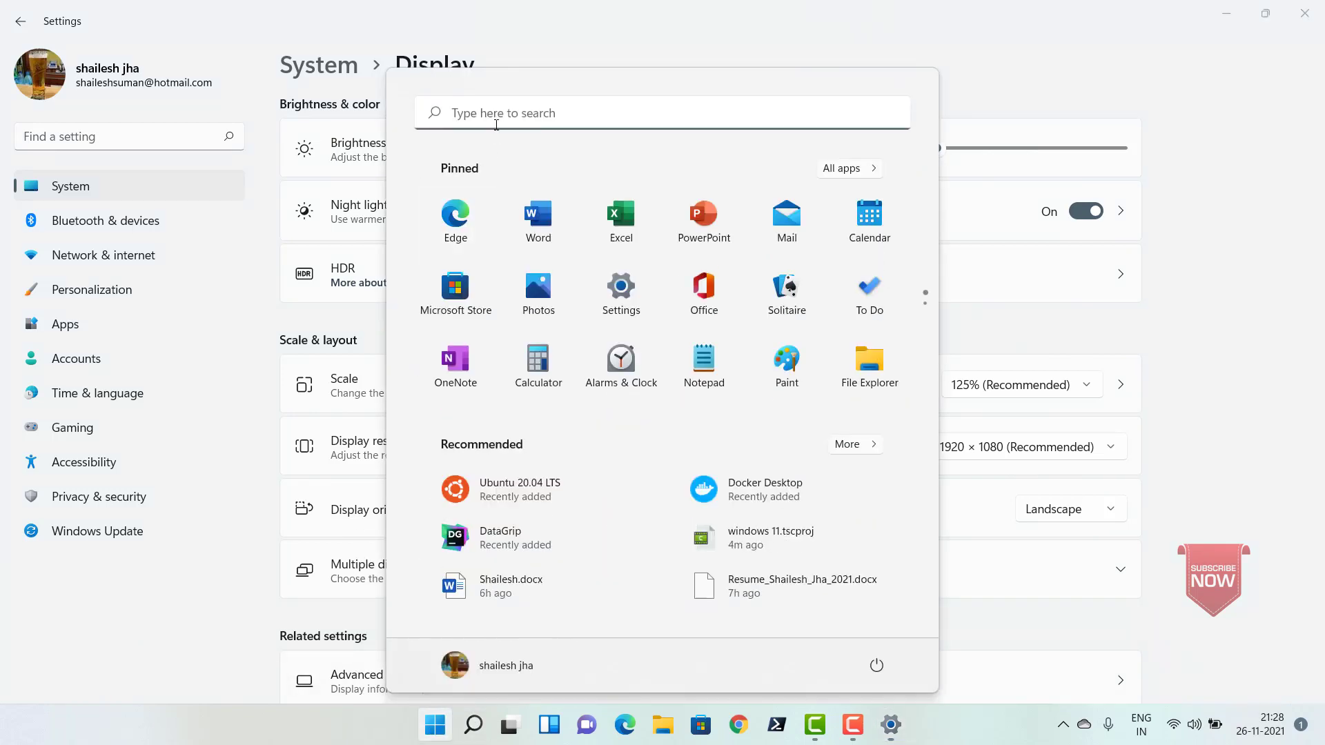
pyautogui.click(492, 121)
pyautogui.write('device')
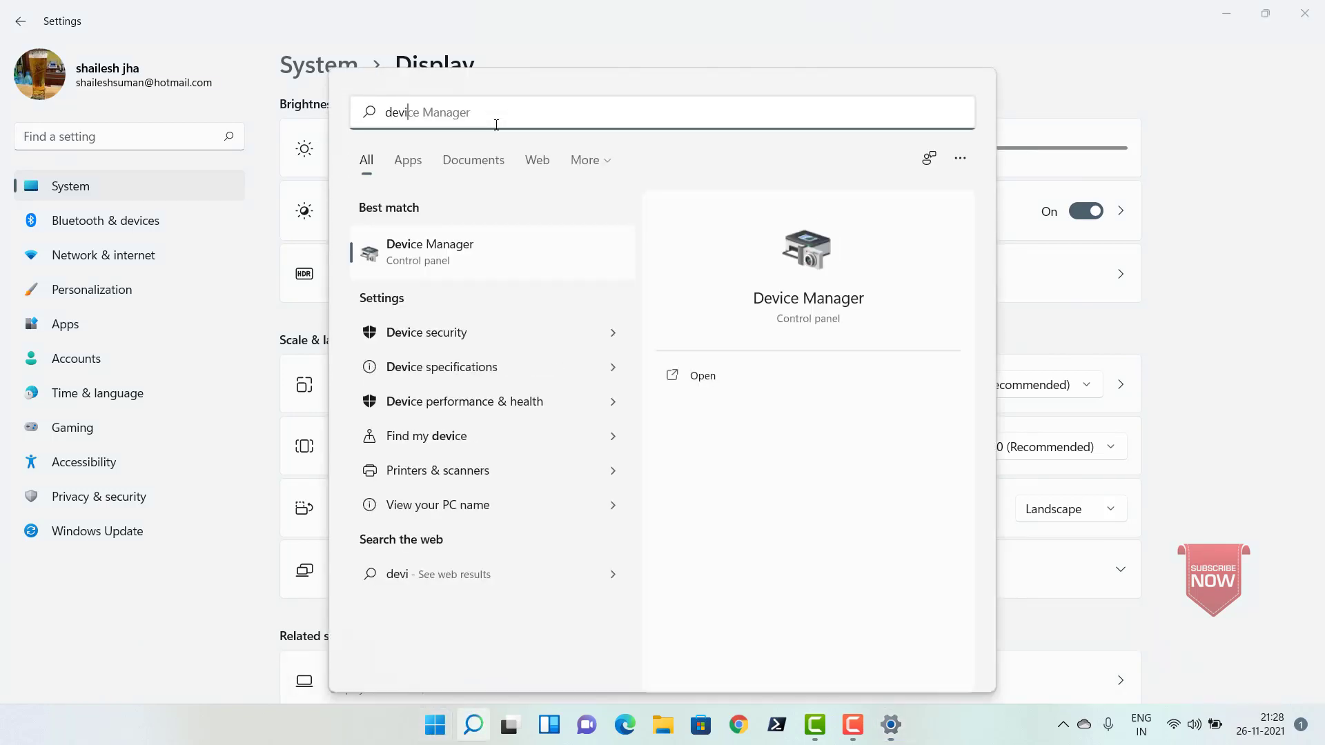
pyautogui.click(436, 252)
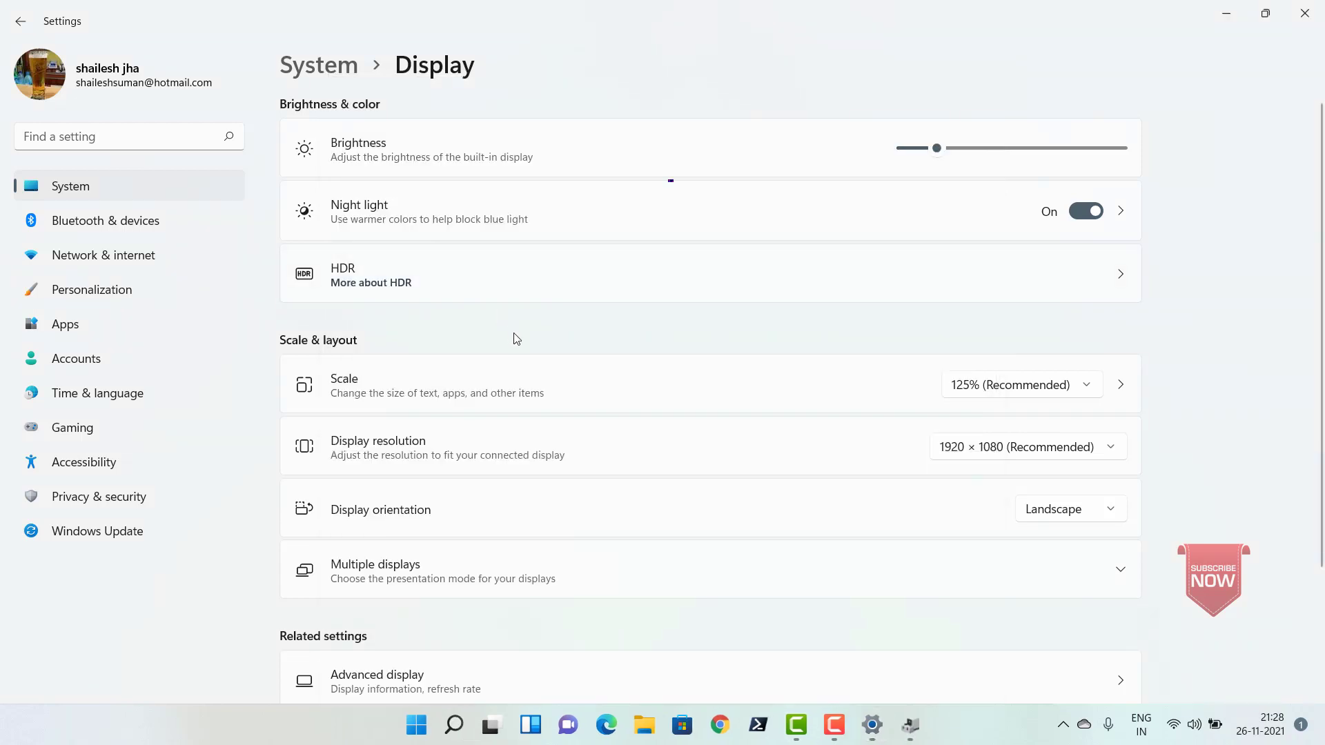
pyautogui.click(909, 732)
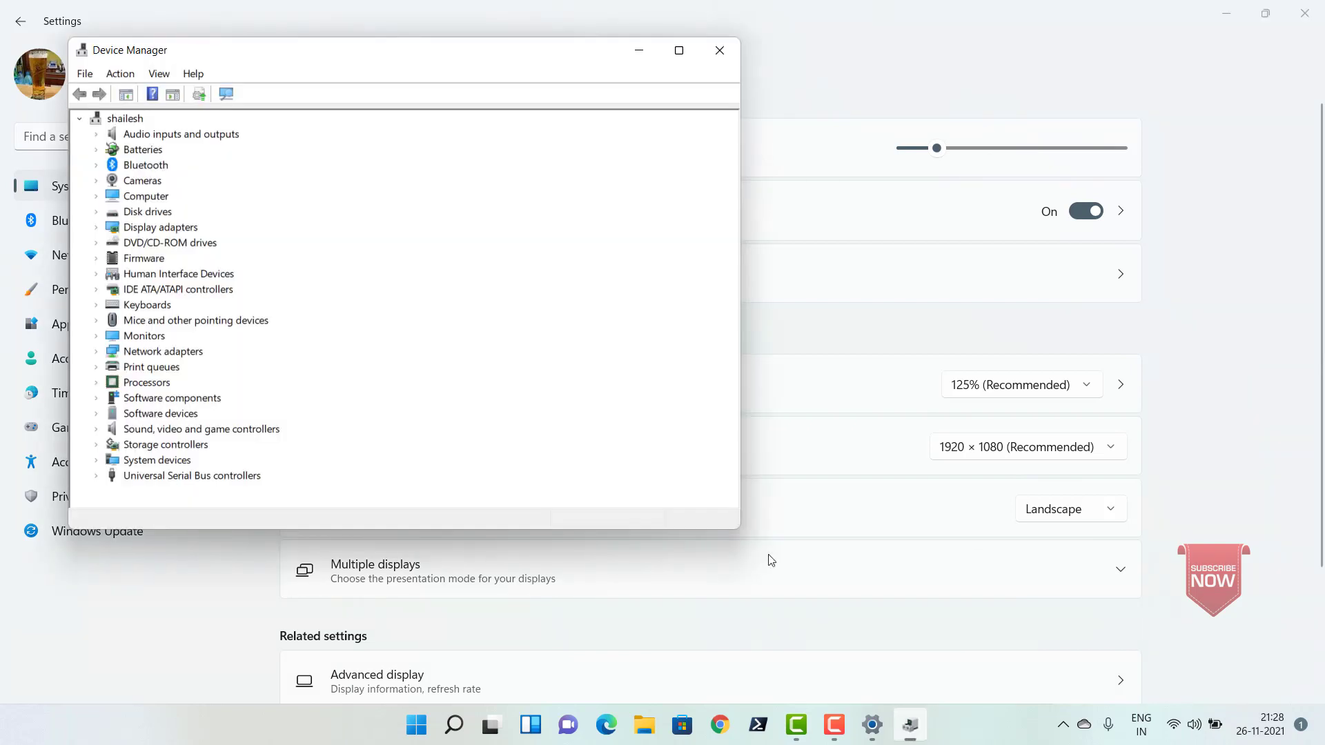
pyautogui.moveTo(391, 64); pyautogui.dragTo(529, 60)
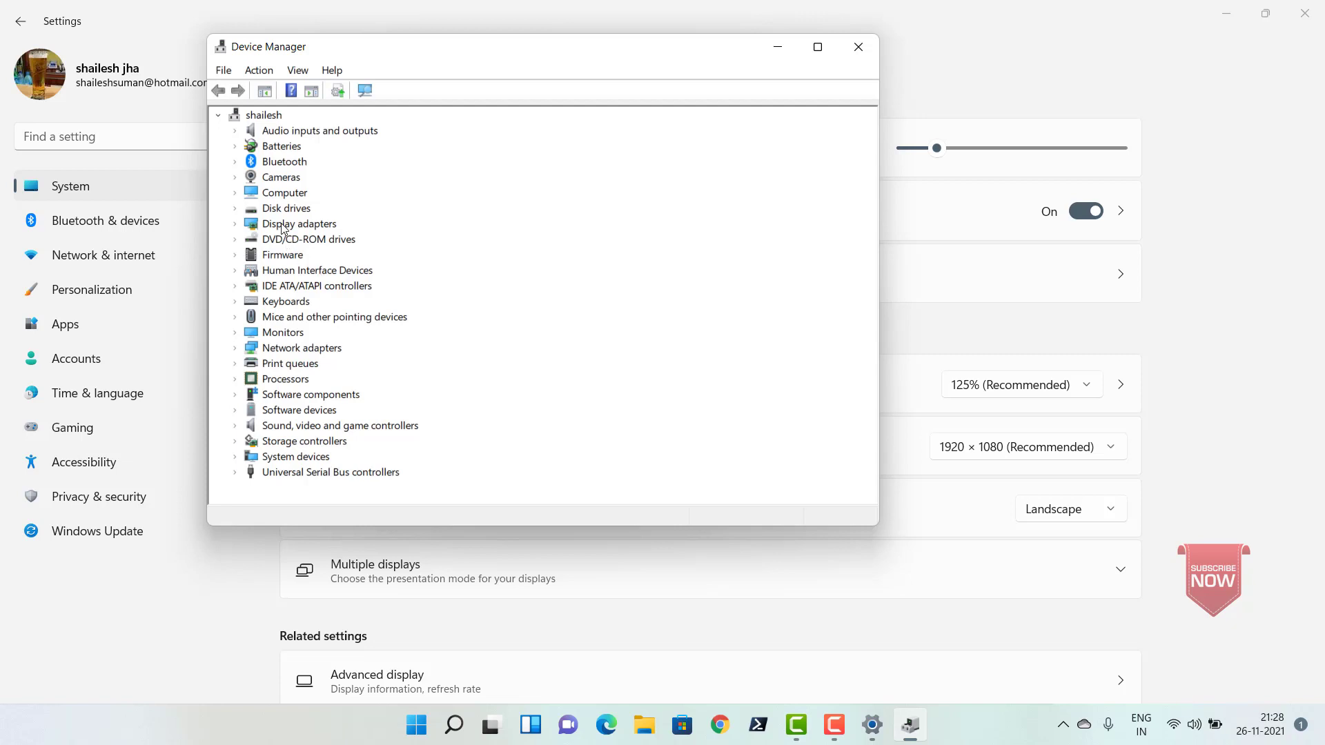
pyautogui.click(235, 224)
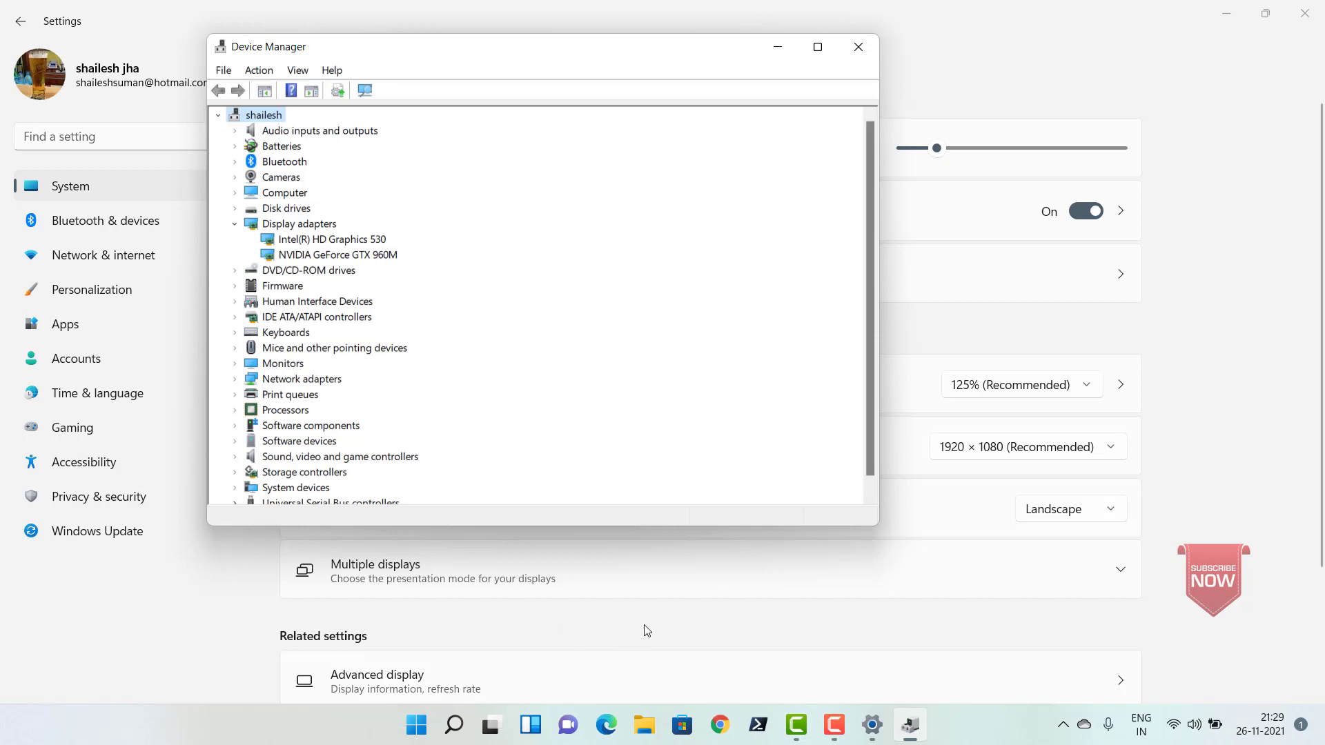
# Step: Switch to Chrome and open the MSI site's product search for gl62 at msi.com/search/gl62
pyautogui.click(720, 727)
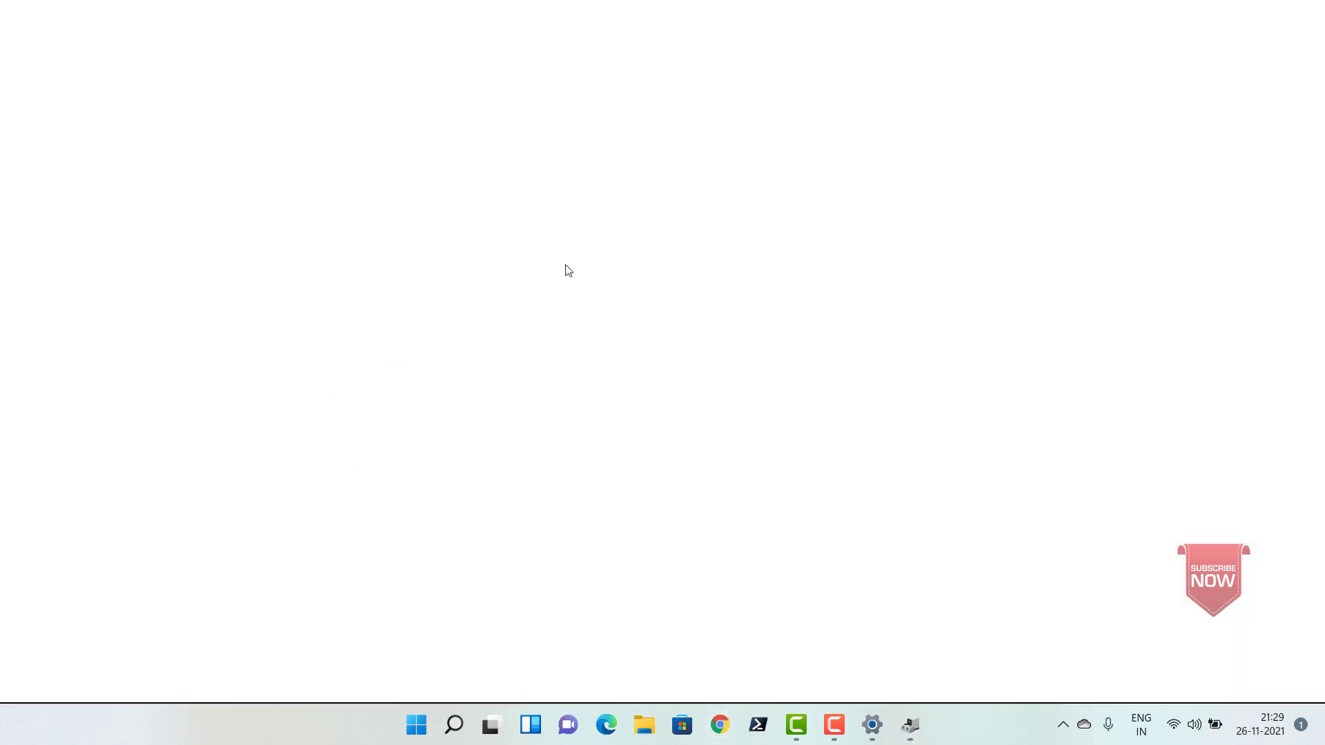
pyautogui.click(439, 47)
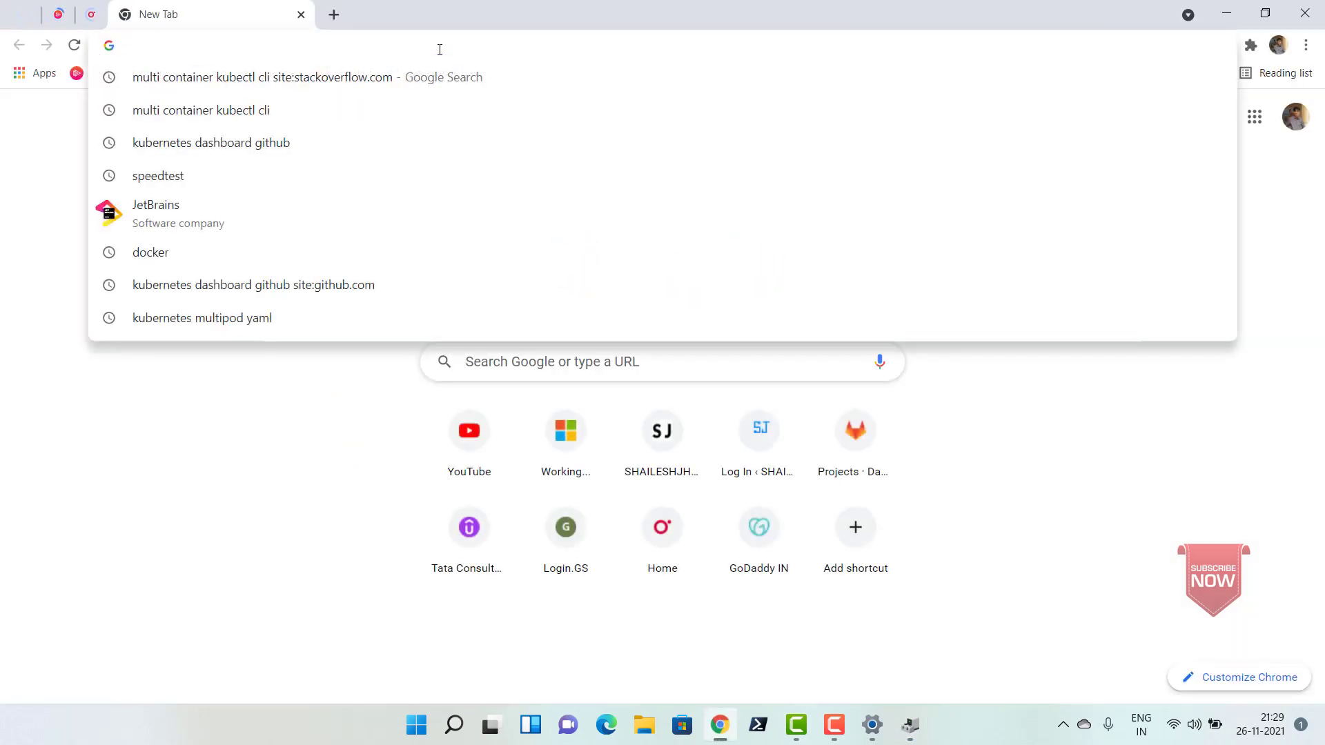
pyautogui.write('msi')
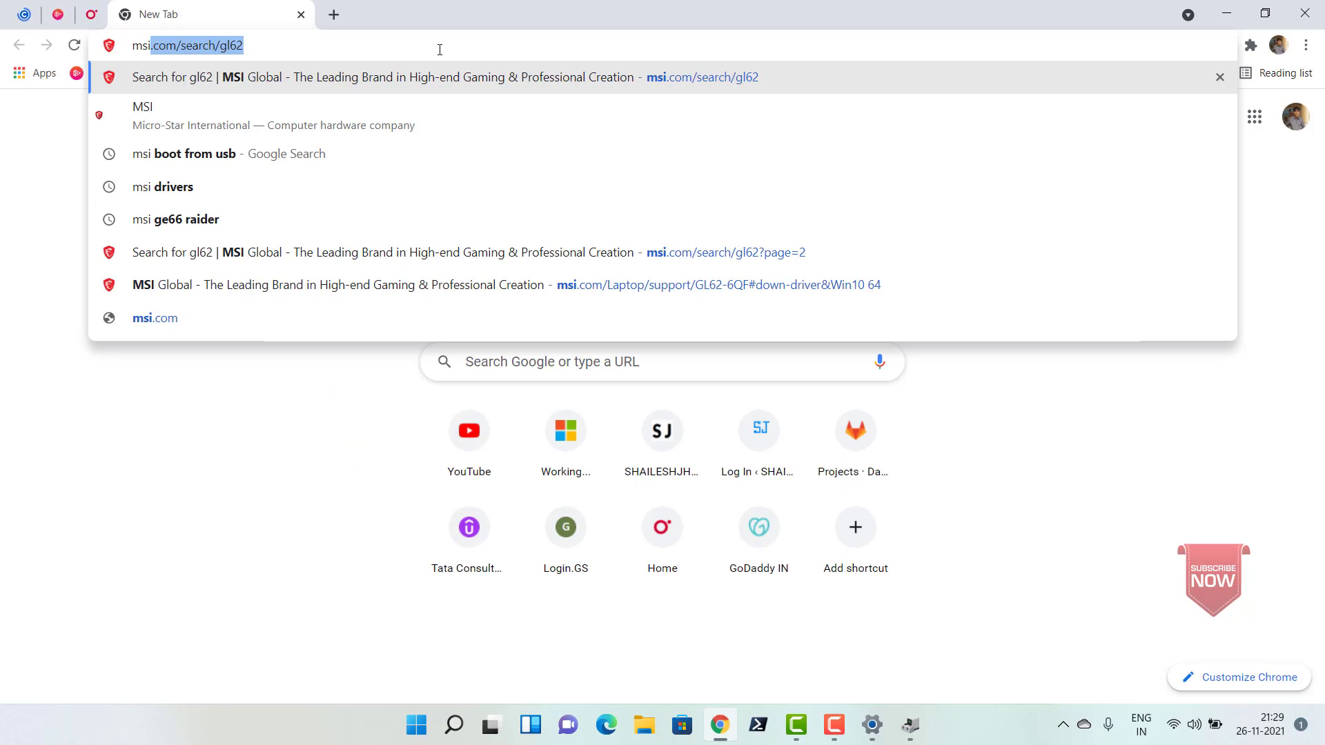
pyautogui.press('Return')
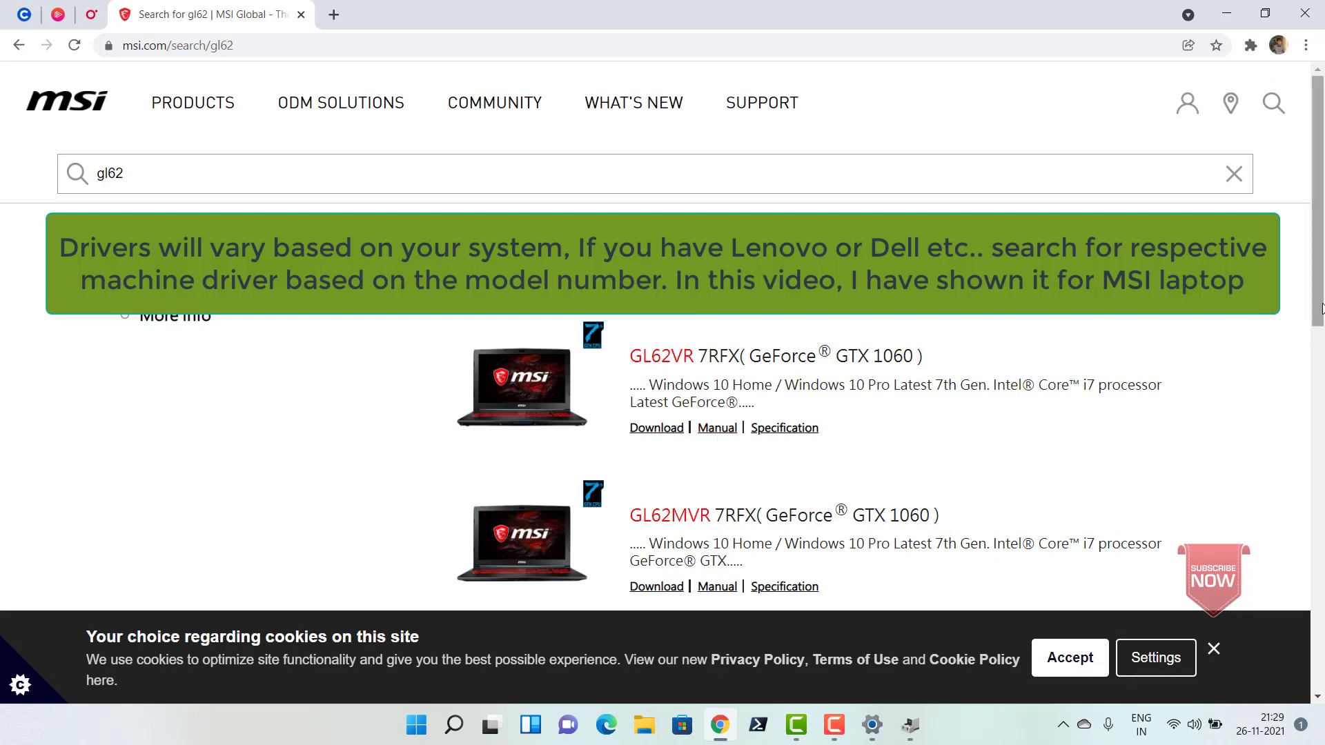
# Step: Go to the second page of the MSI search results and open the GL62 6QF support page
pyautogui.moveTo(1318, 321); pyautogui.dragTo(1322, 469)
pyautogui.scroll(-3, 888, 566)
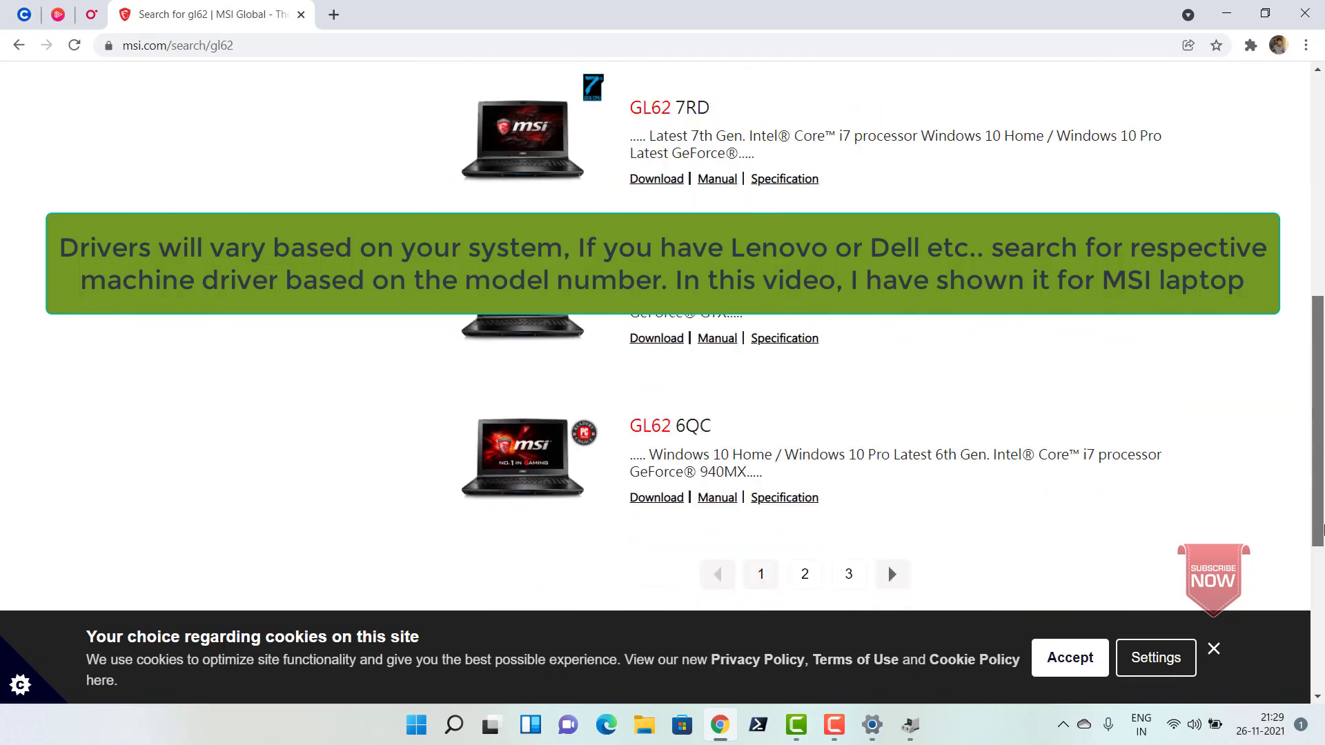
pyautogui.click(892, 521)
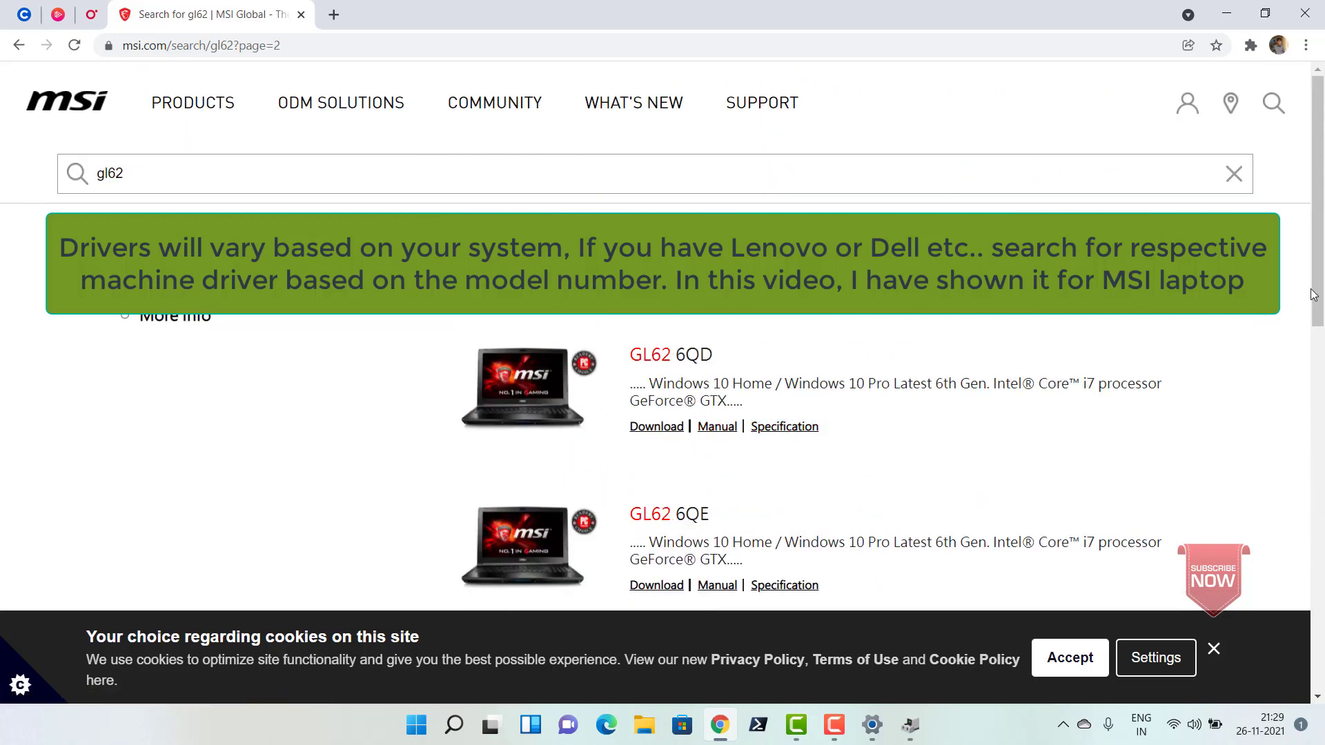
pyautogui.moveTo(1321, 293); pyautogui.dragTo(1324, 396)
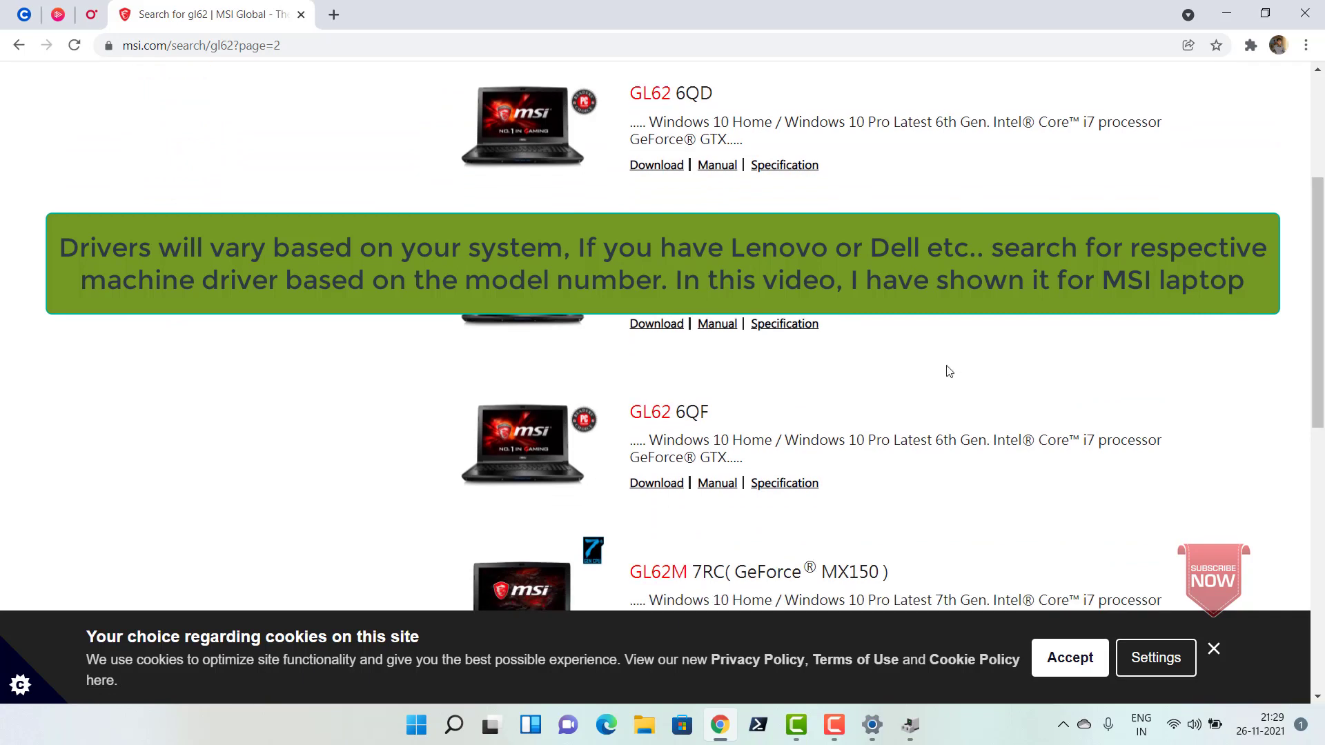
pyautogui.click(673, 414)
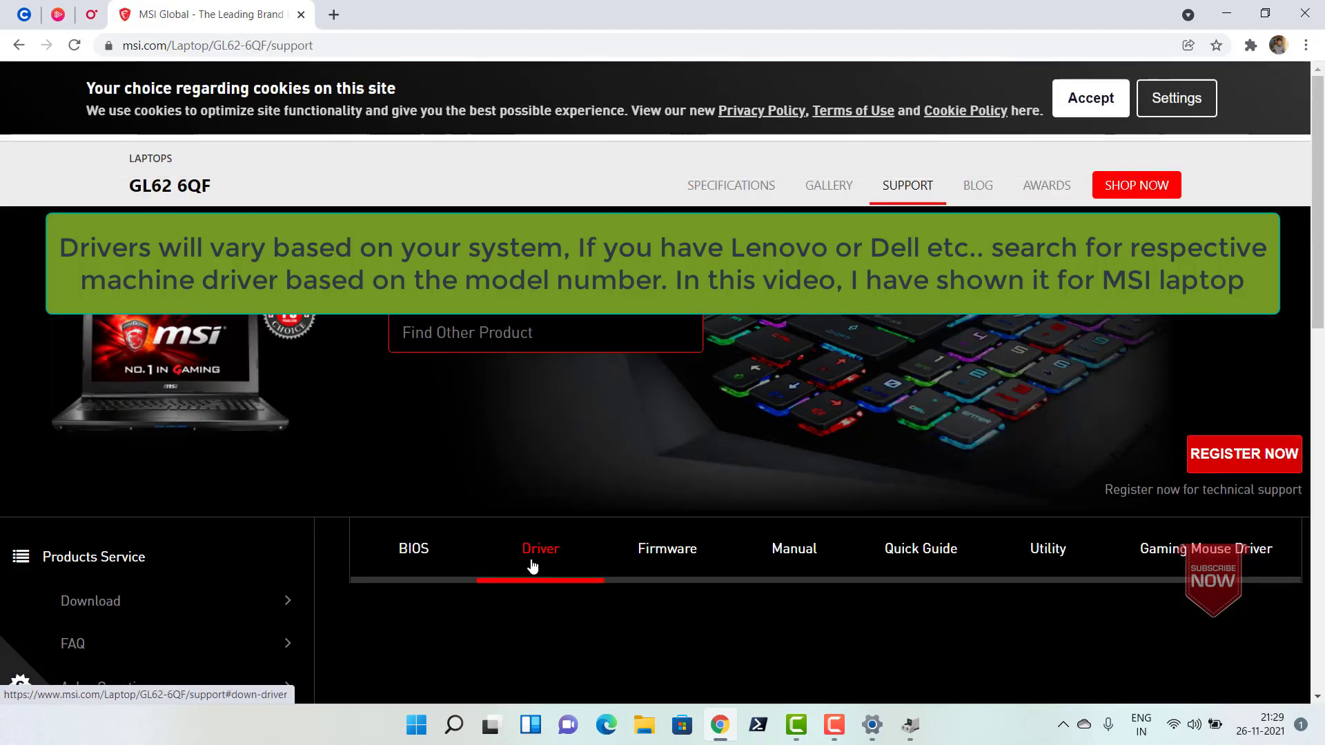
# Step: Show the GL62 6QF driver downloads for the Win10 64 operating system
pyautogui.click(536, 568)
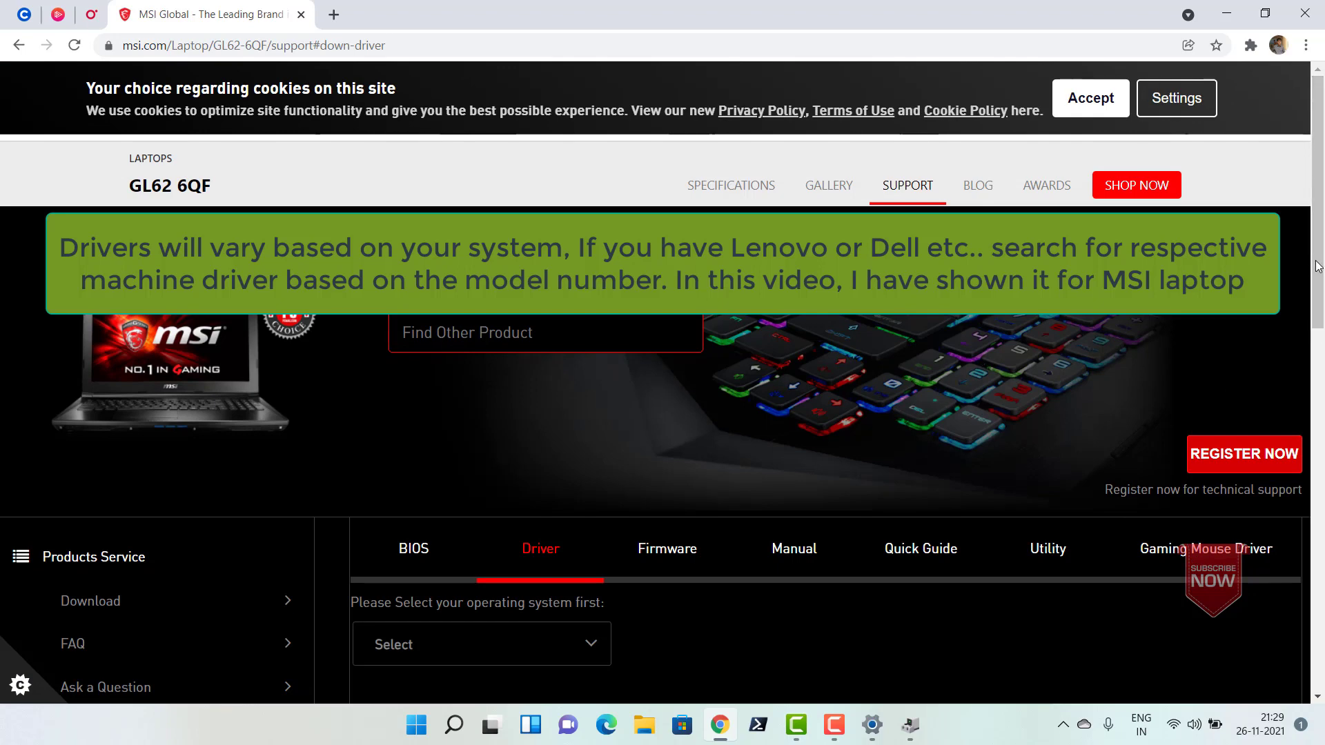
pyautogui.moveTo(1318, 334); pyautogui.dragTo(1318, 443)
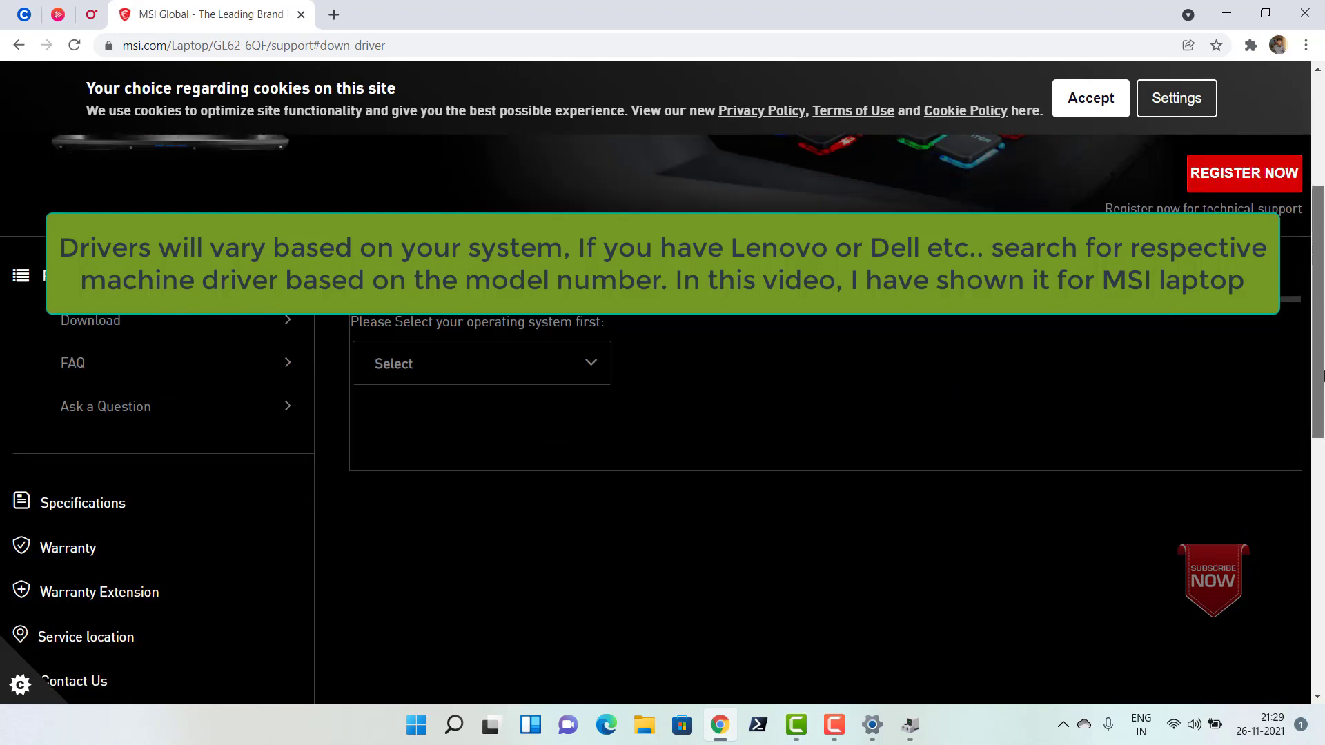
pyautogui.click(510, 358)
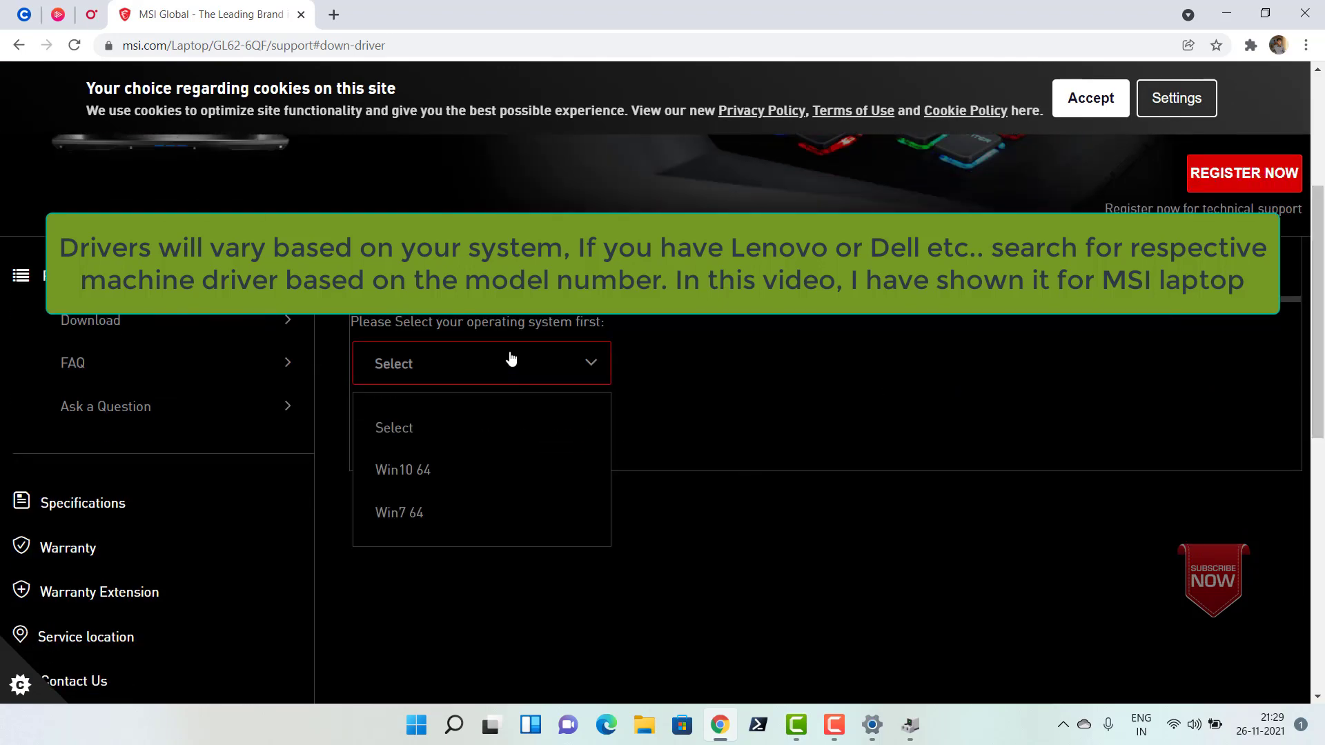
pyautogui.click(428, 483)
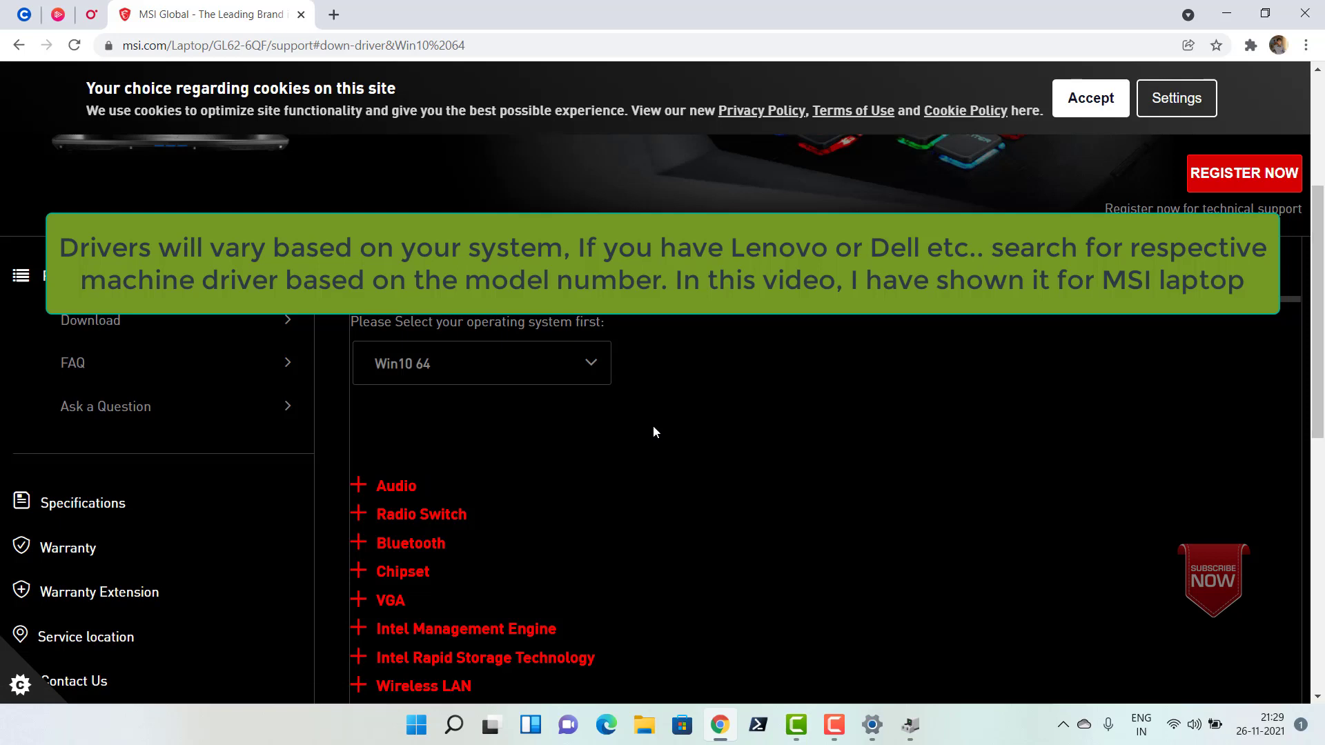
pyautogui.moveTo(1323, 321); pyautogui.dragTo(1323, 387)
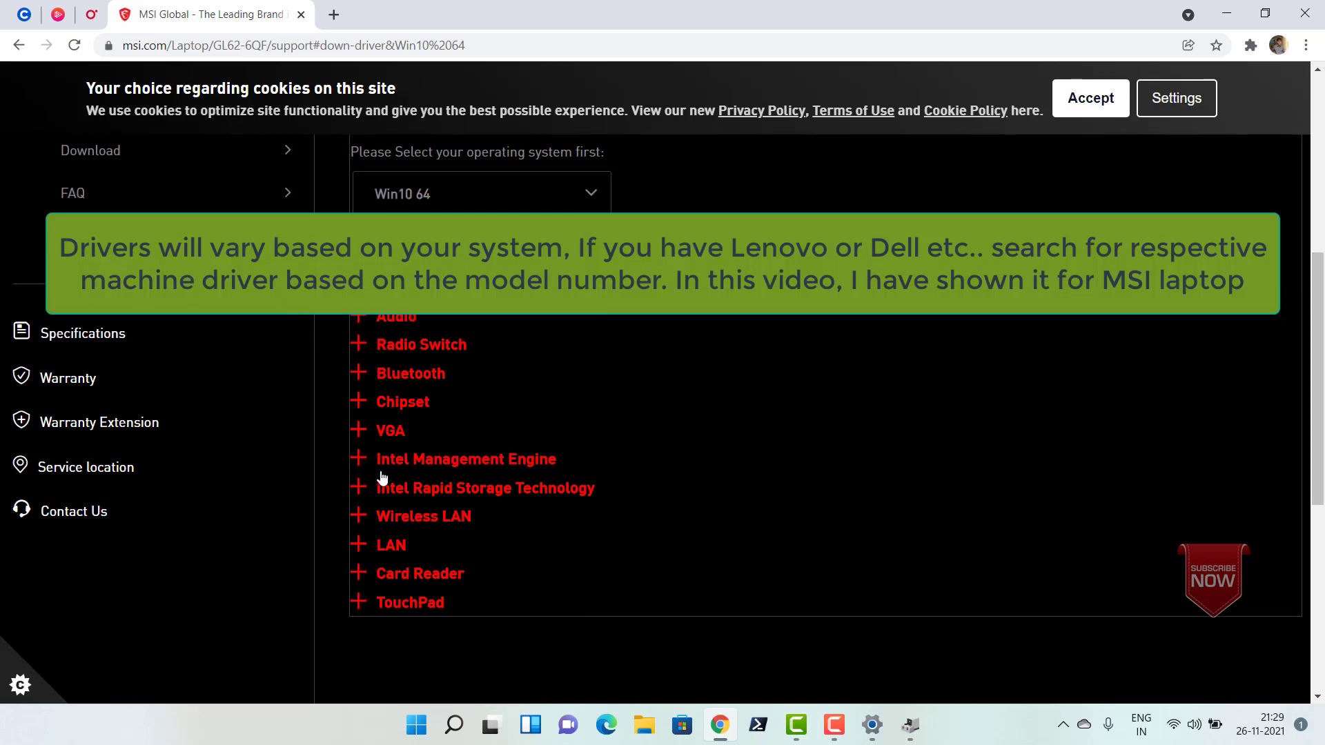
# Step: Examine the Chipset, Radio Switch and VGA driver entries, collapsing each one after viewing it
pyautogui.click(358, 403)
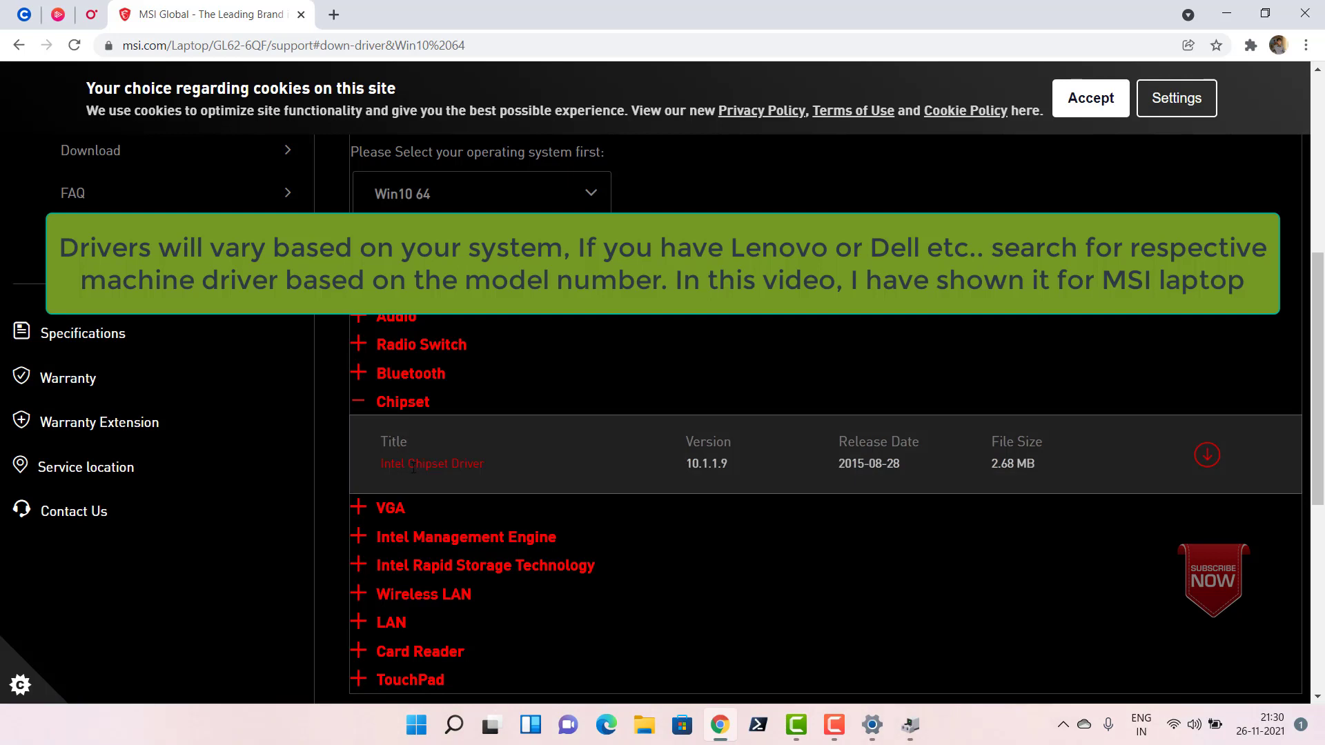
pyautogui.click(360, 402)
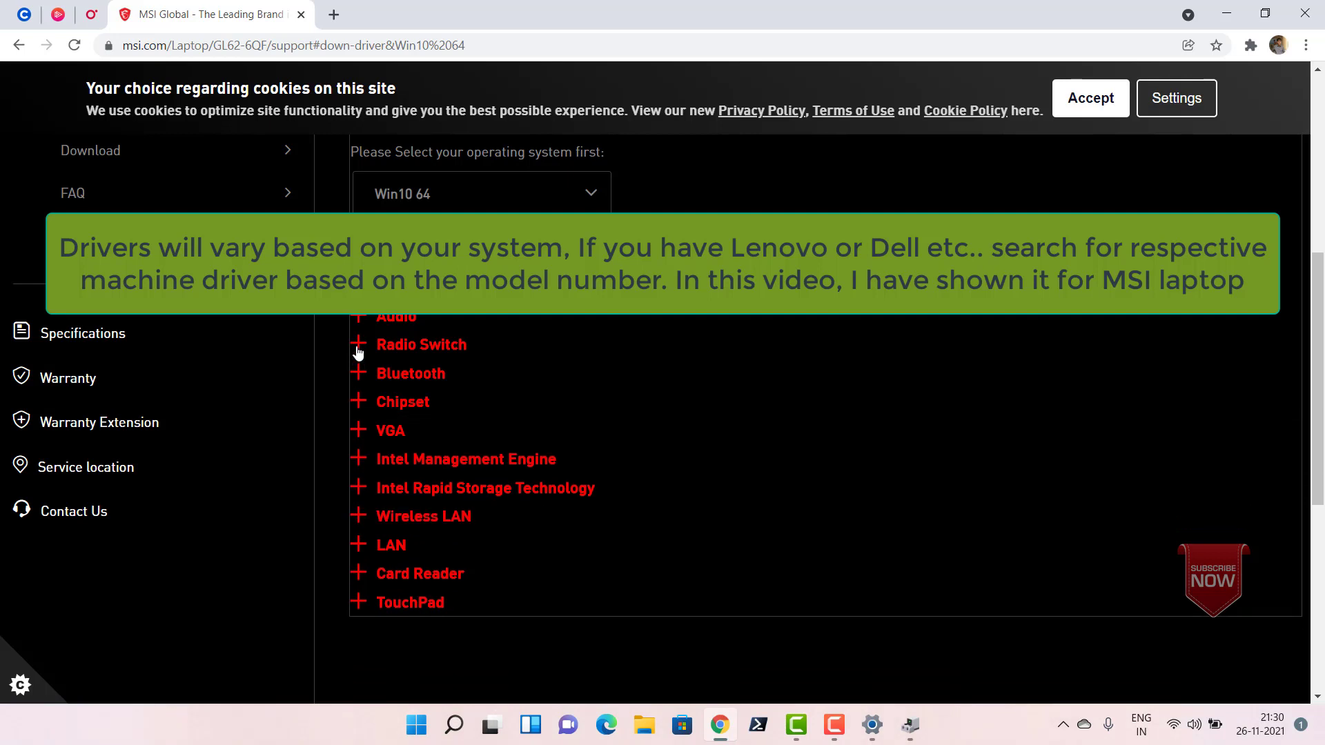
pyautogui.click(358, 347)
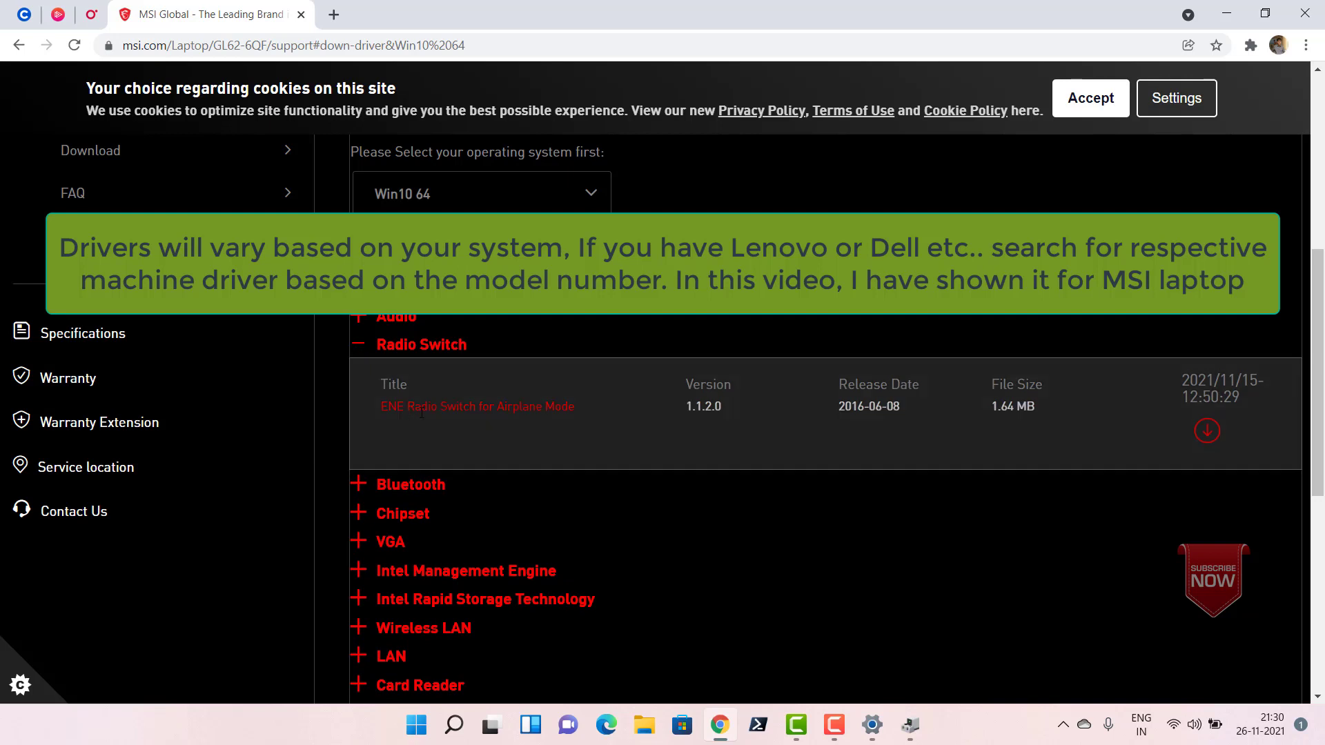
pyautogui.click(356, 345)
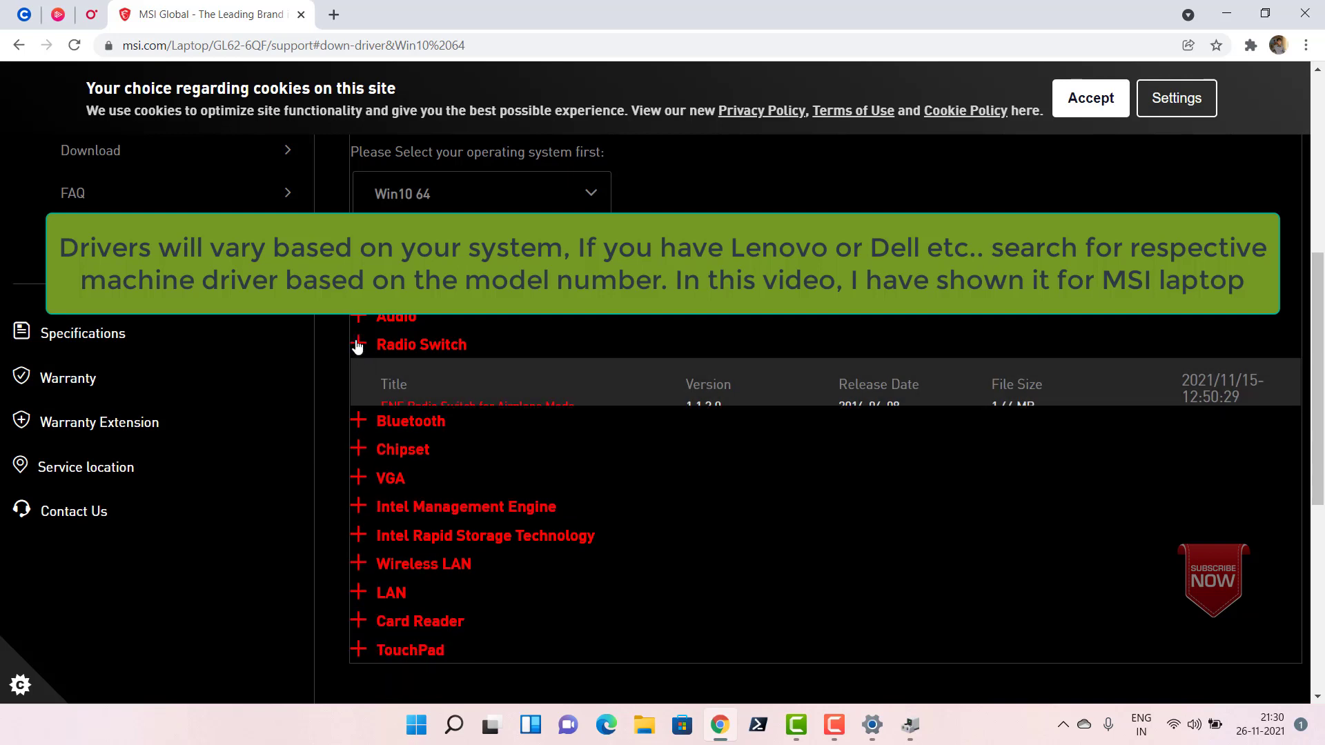
pyautogui.click(358, 431)
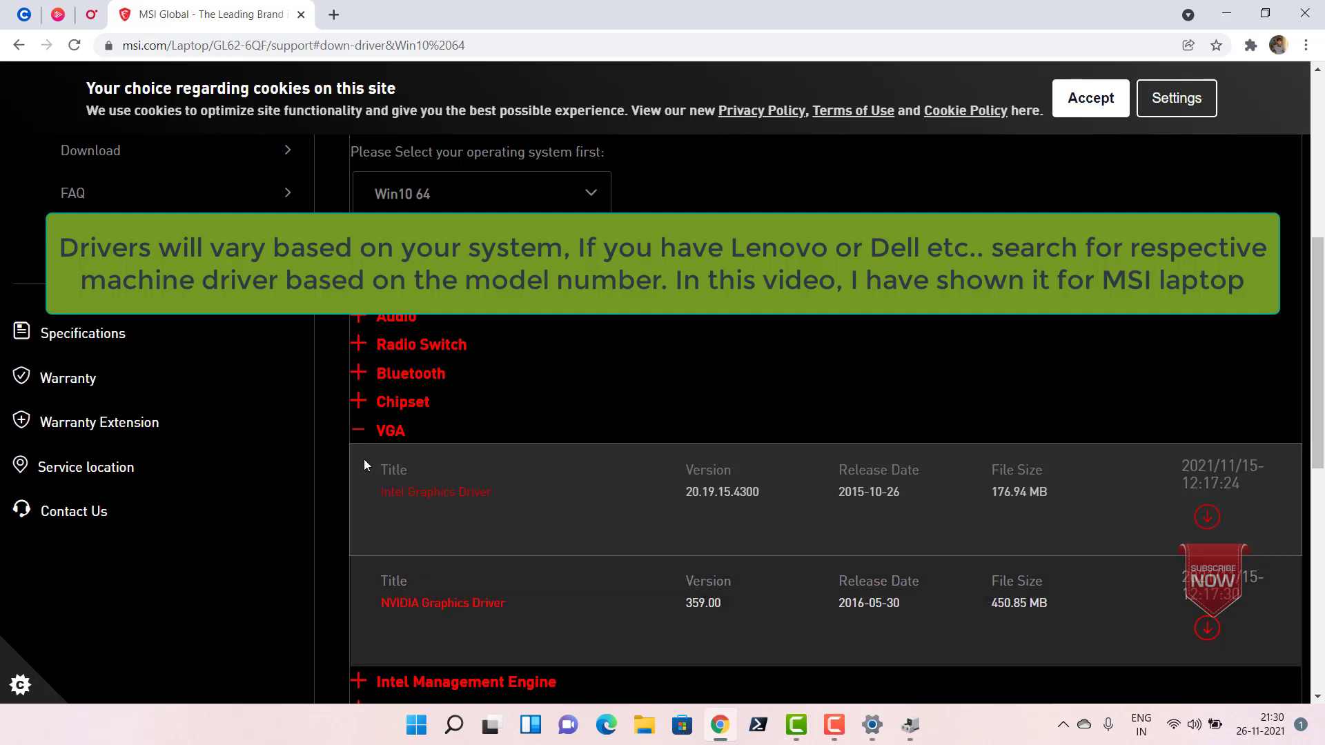
pyautogui.click(360, 432)
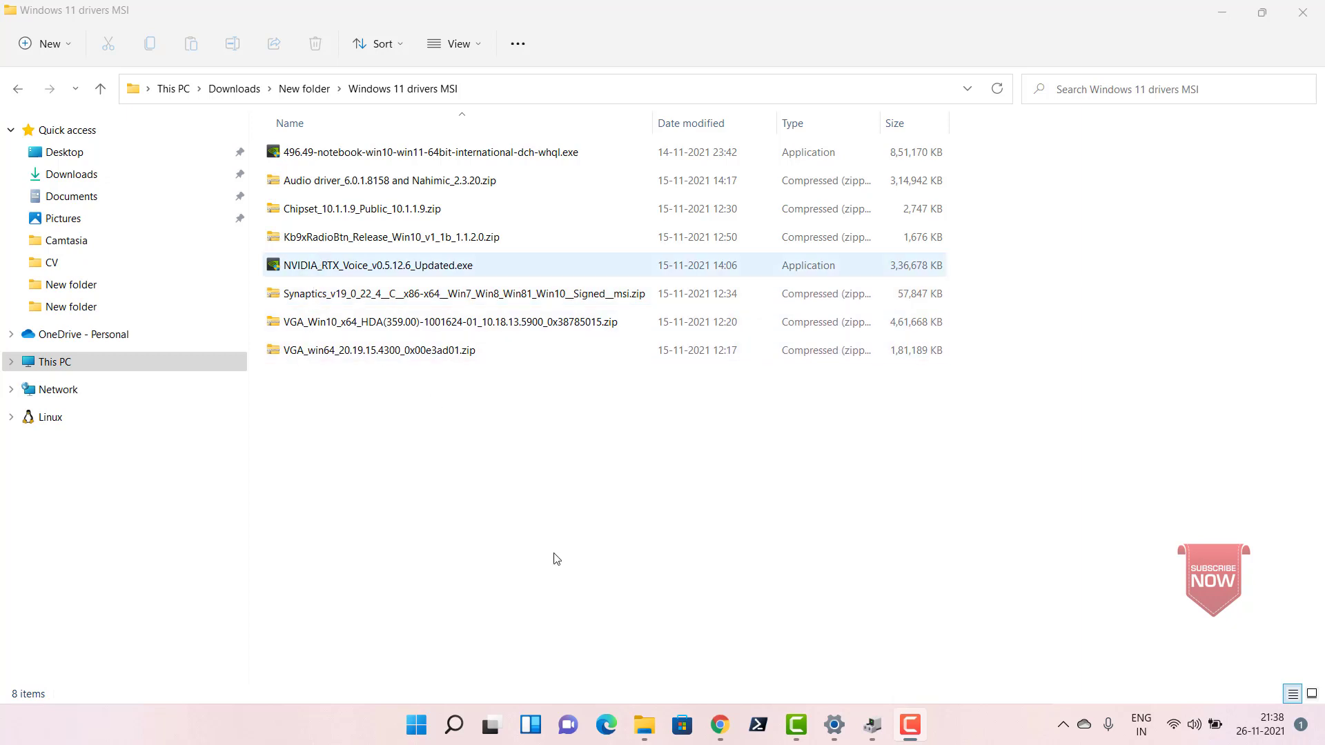
# Step: Switch to Device Manager and examine the graphics devices in the Display adapters category
pyautogui.moveTo(872, 725)
pyautogui.click(810, 656)
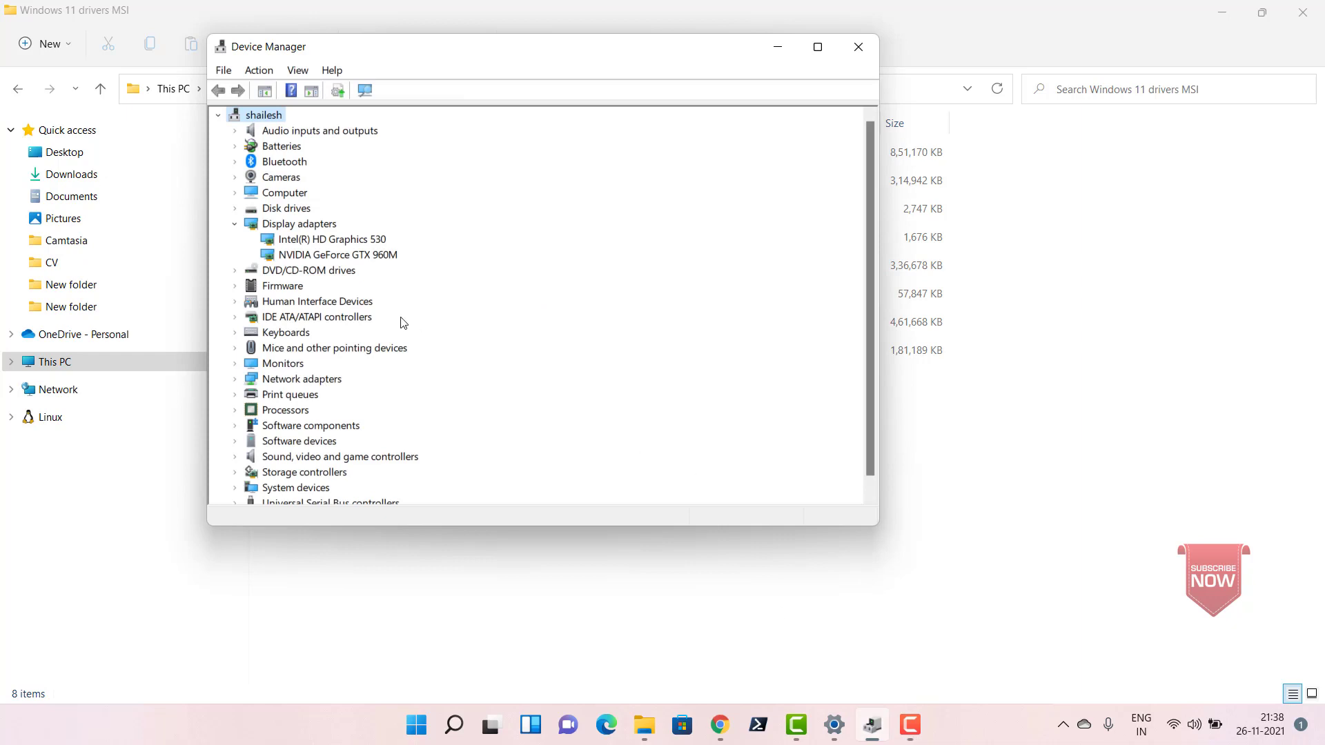
pyautogui.click(234, 225)
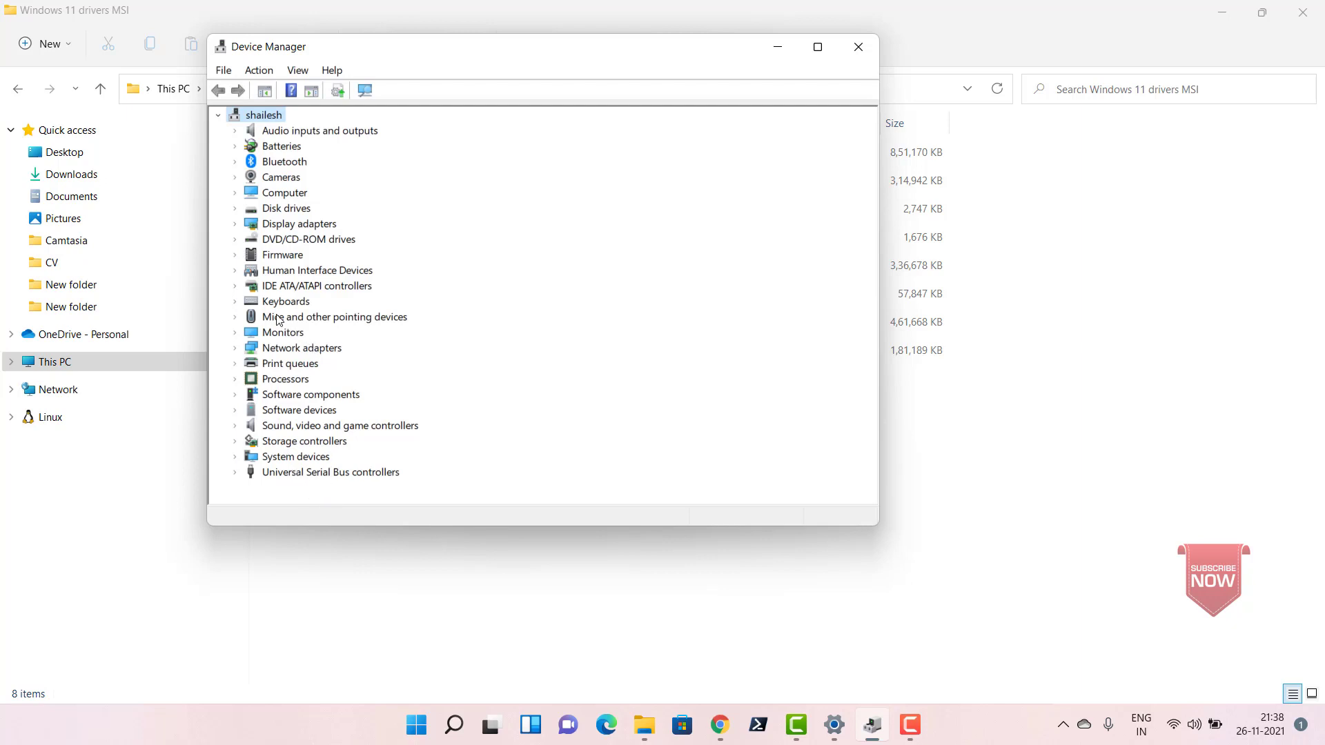
pyautogui.click(269, 230)
pyautogui.click(236, 225)
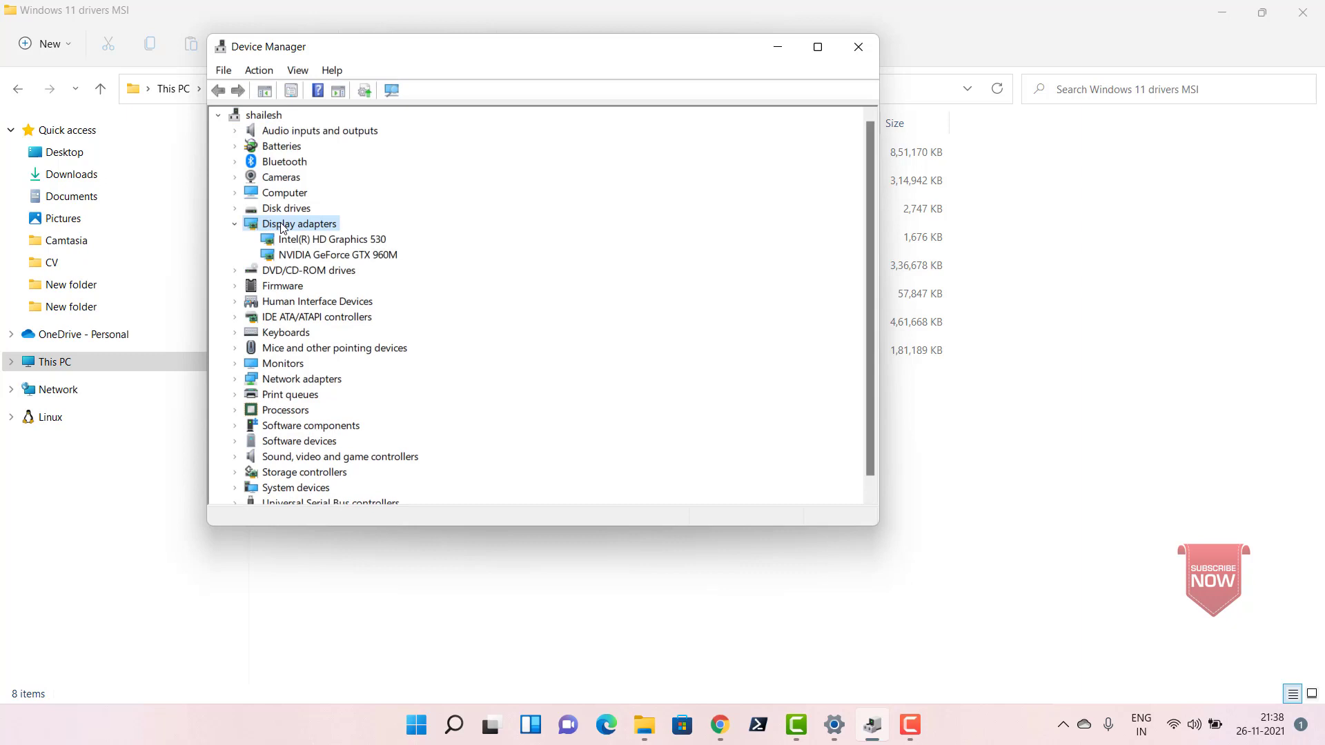
# Step: Examine the devices under Audio inputs and outputs and under Sound, video and game controllers
pyautogui.click(280, 134)
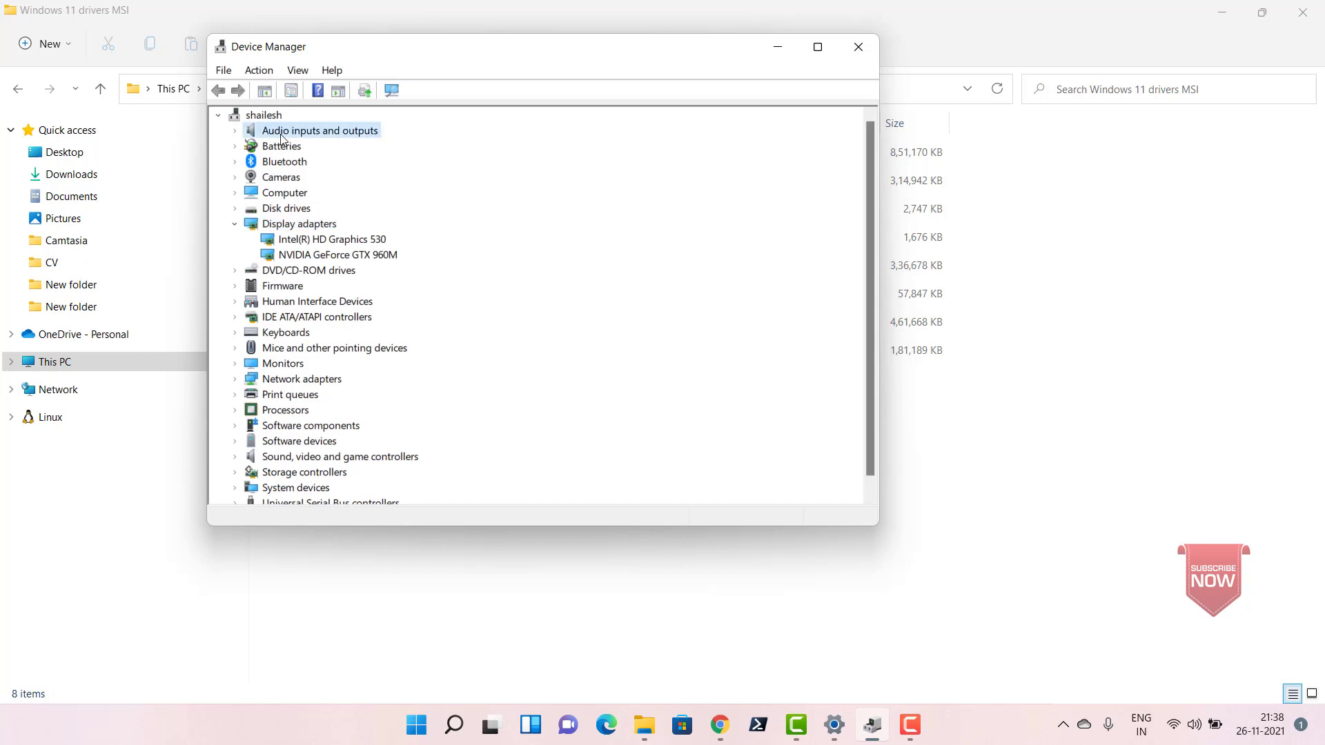
pyautogui.click(235, 133)
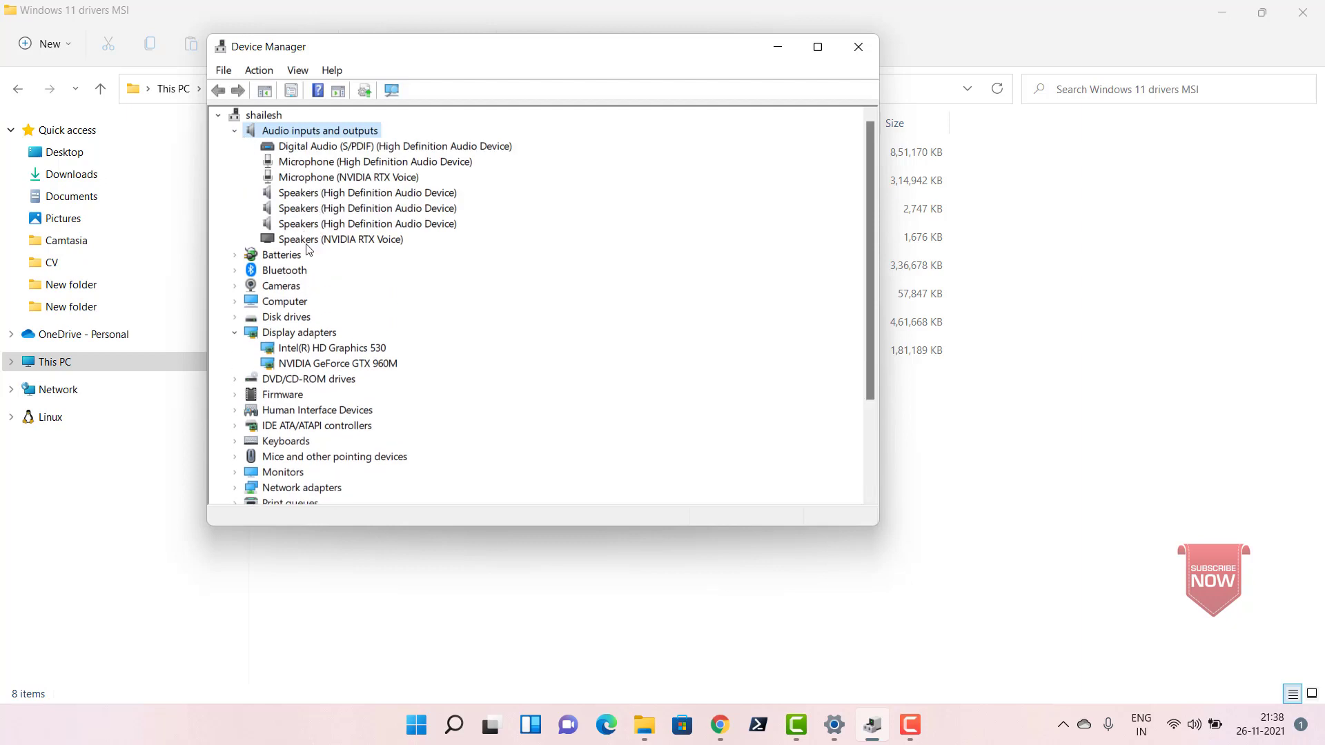
pyautogui.click(235, 131)
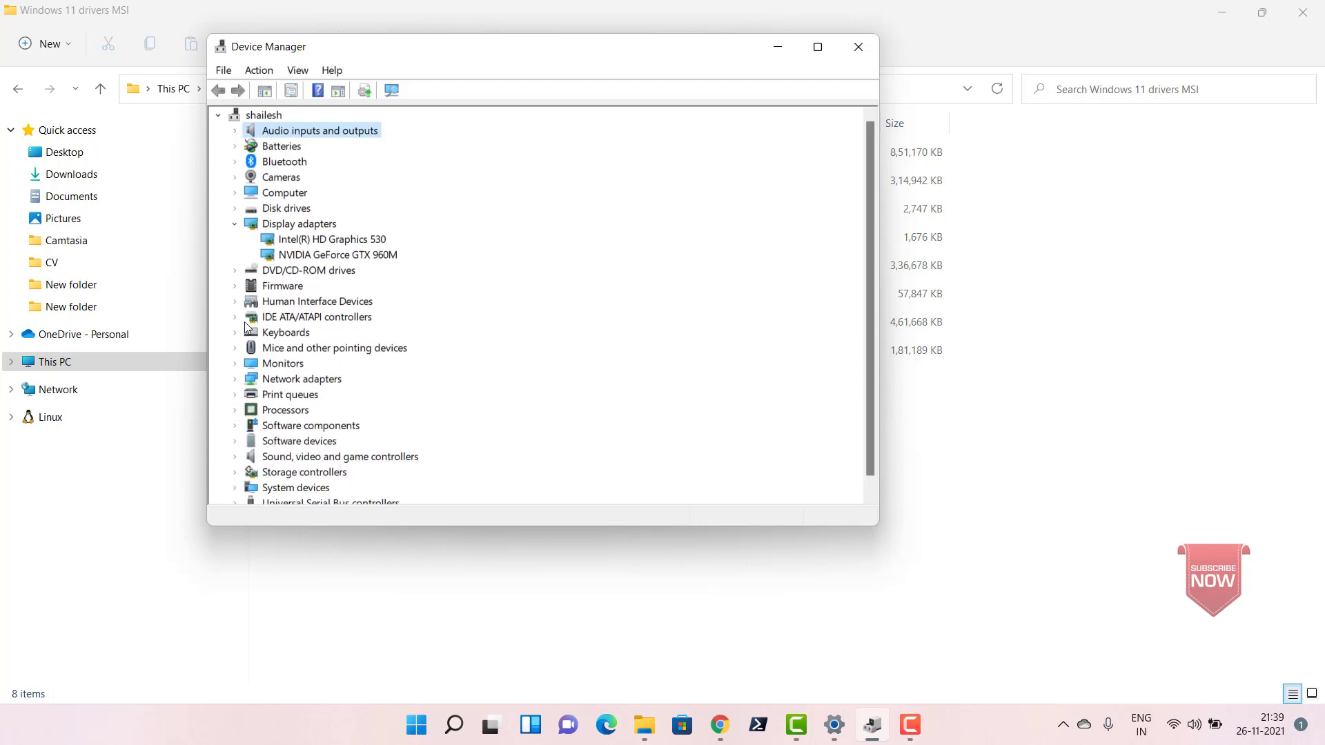
pyautogui.click(235, 458)
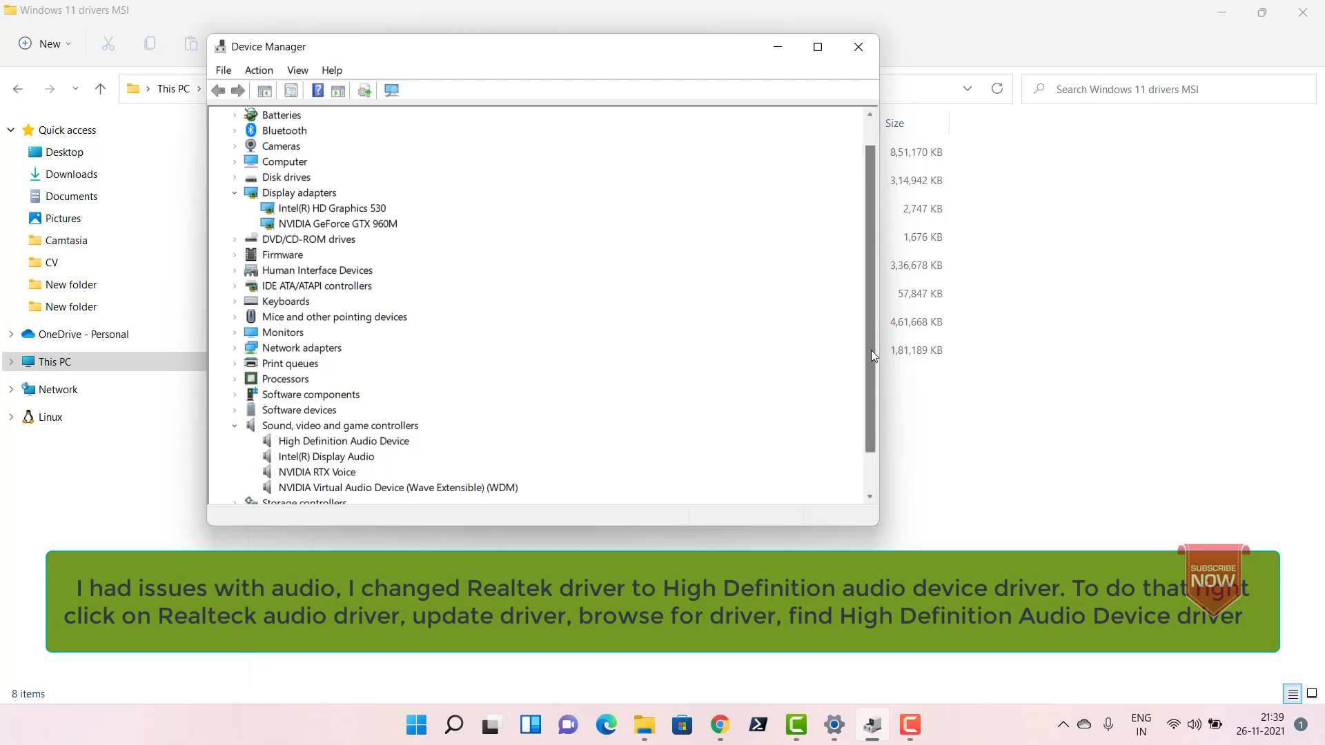
pyautogui.moveTo(871, 350); pyautogui.dragTo(870, 279)
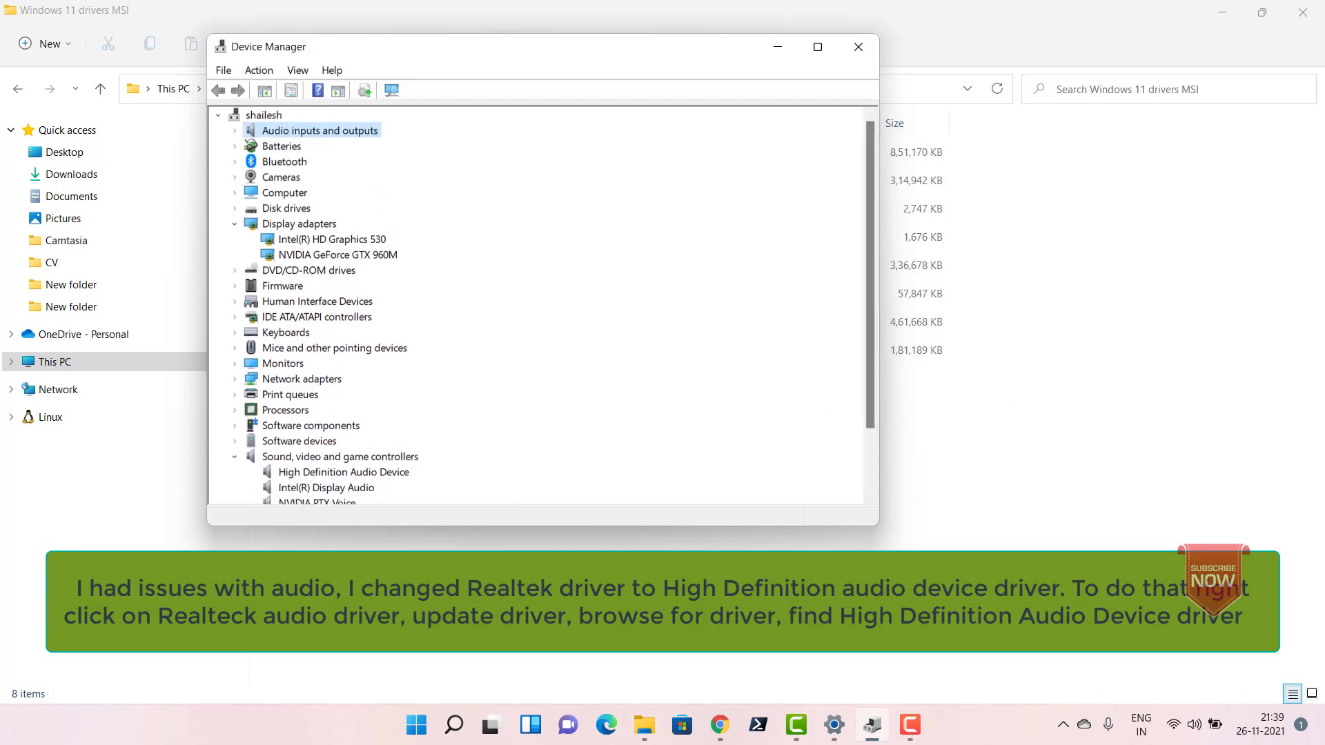
# Step: Check the Windows 11 drivers MSI folder behind Device Manager, and collapse the Display adapters category in Device Manager
pyautogui.click(872, 725)
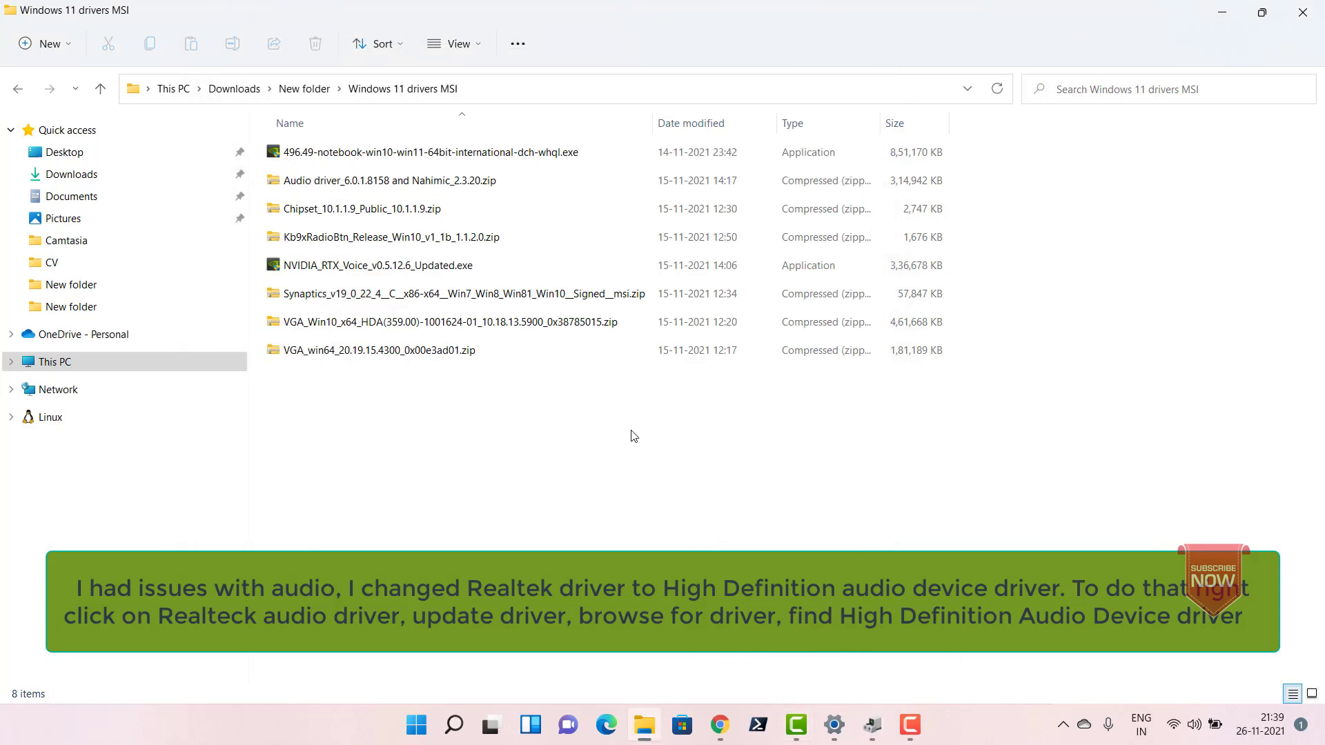
pyautogui.click(872, 725)
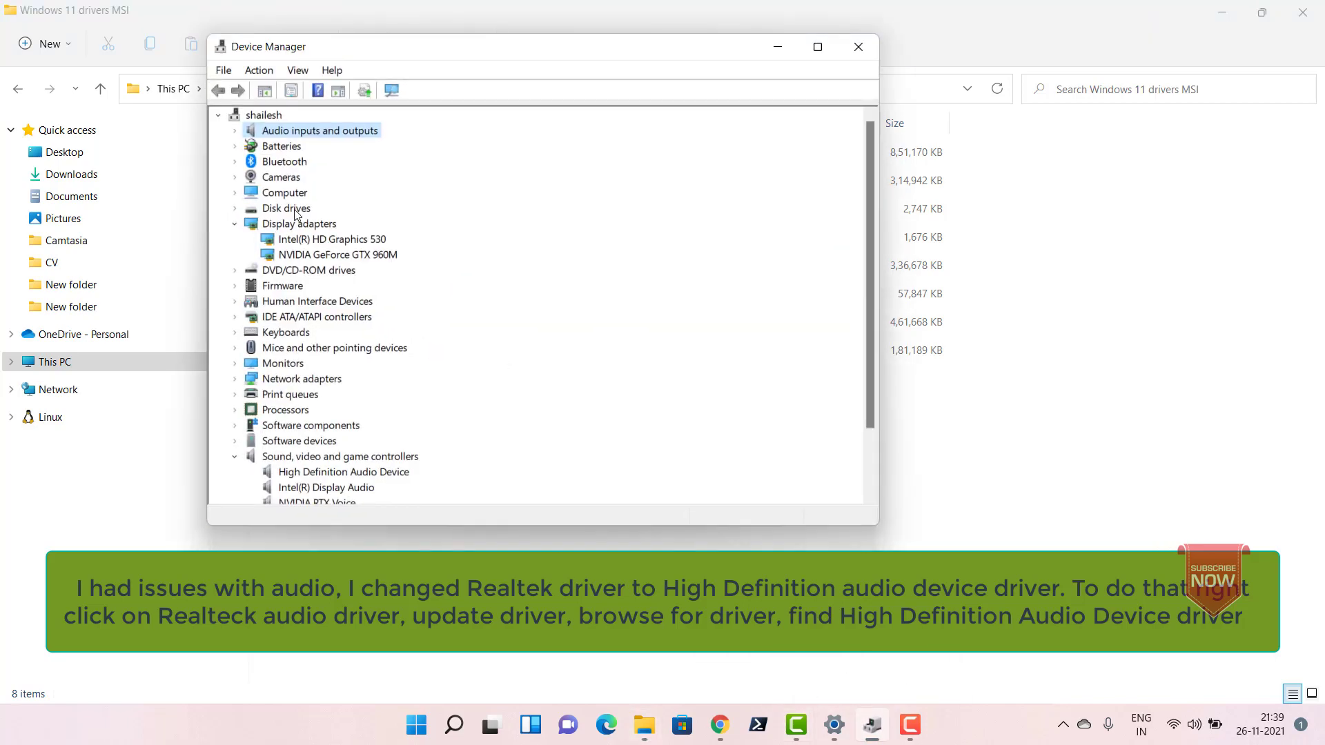
pyautogui.click(236, 224)
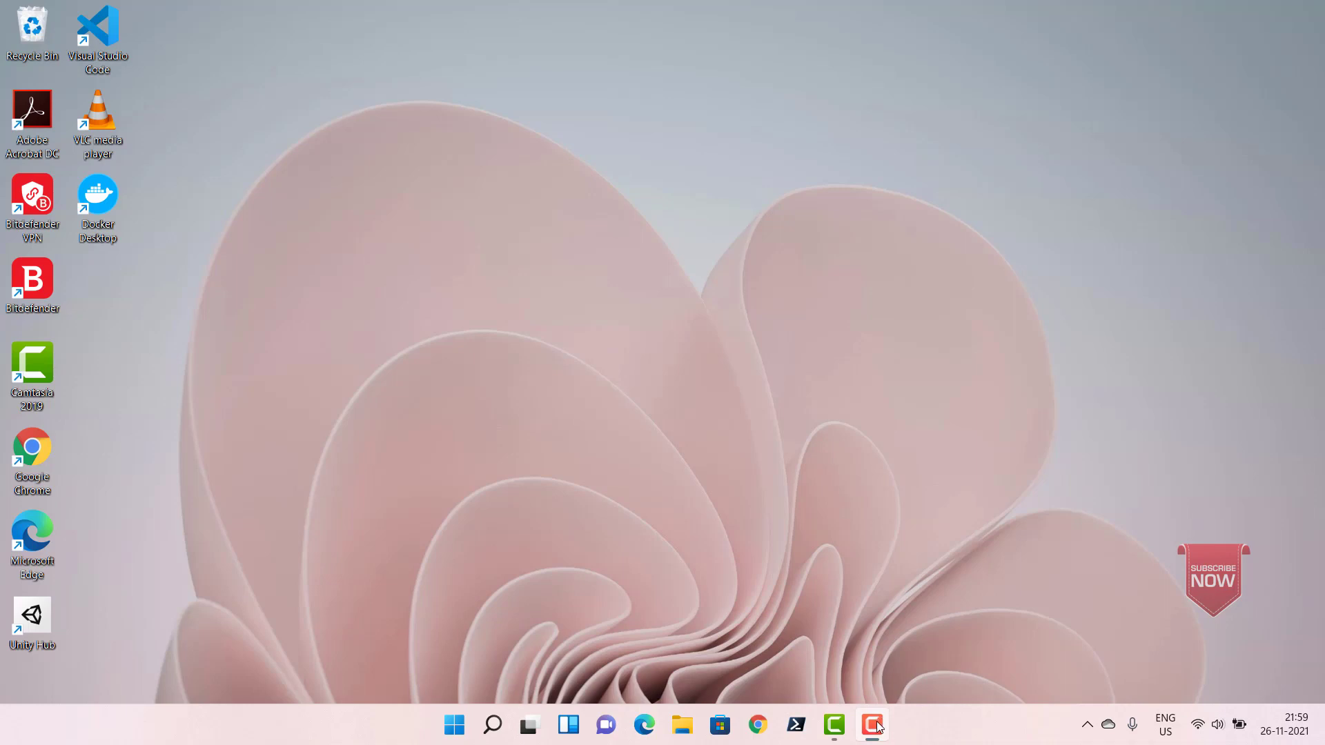
pyautogui.moveTo(881, 730)
pyautogui.click(940, 678)
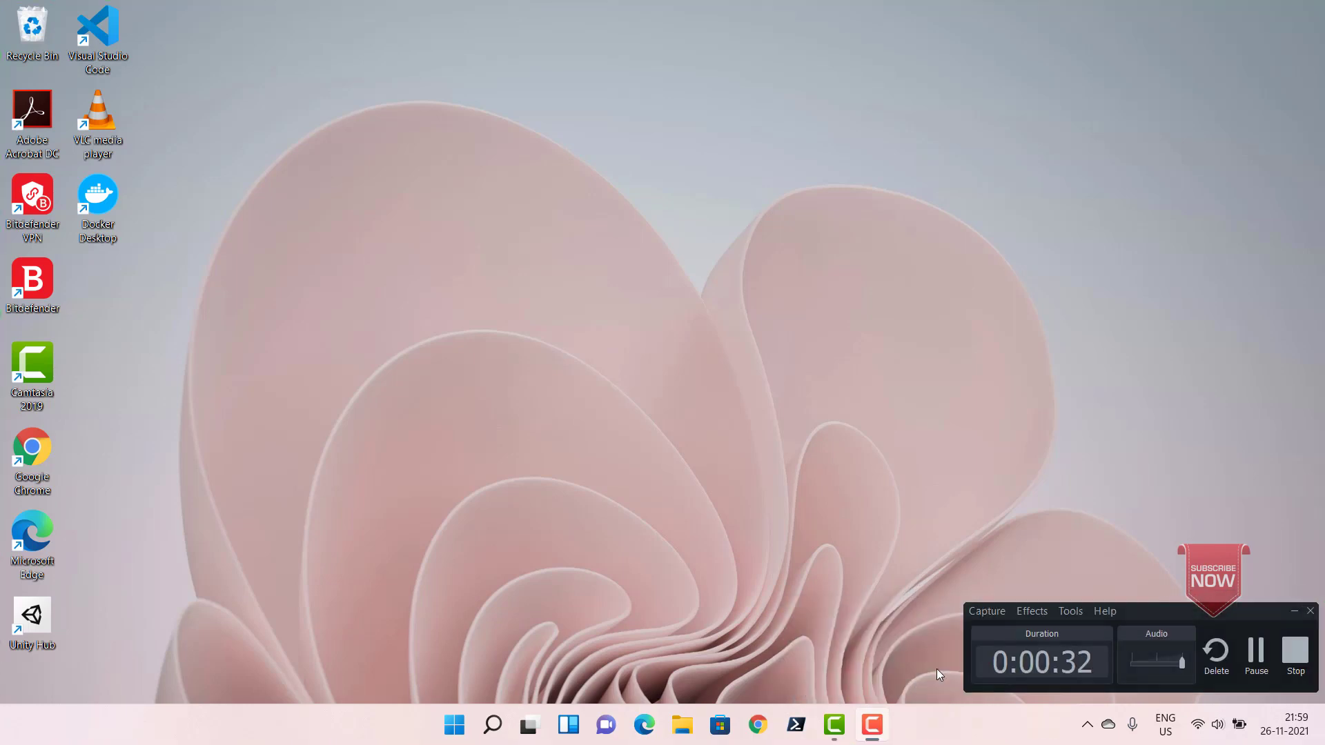